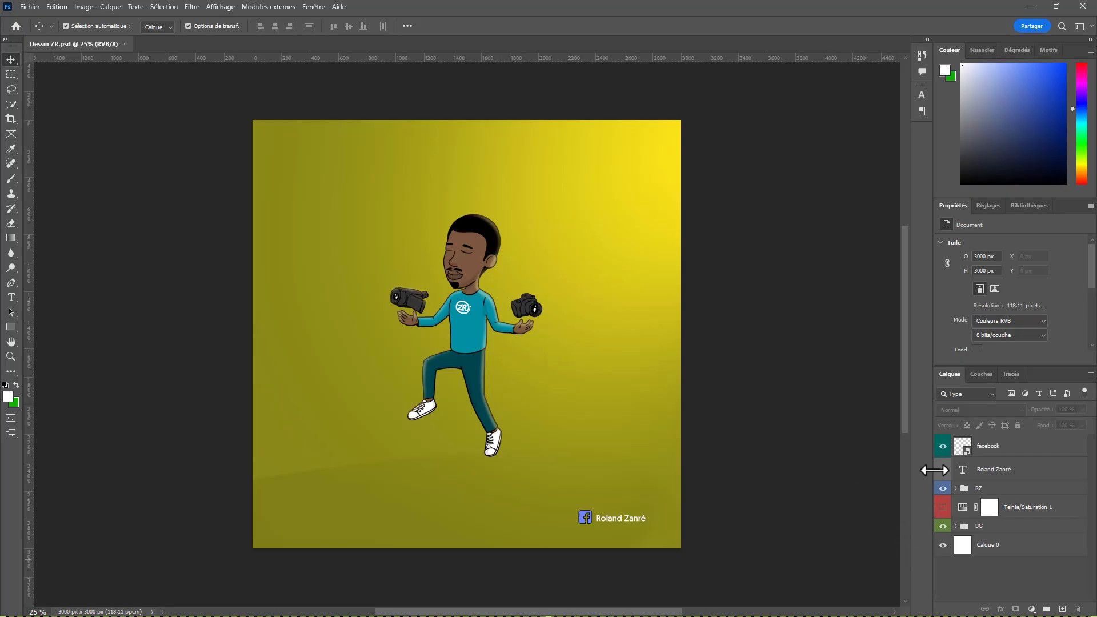
Step: Change the Teinte/Saturation 1 layer's colour label to Bleu, and set it back to Rouge
{"action": "left_click", "coordinate": [943, 506]}
{"action": "right_click", "coordinate": [946, 513]}
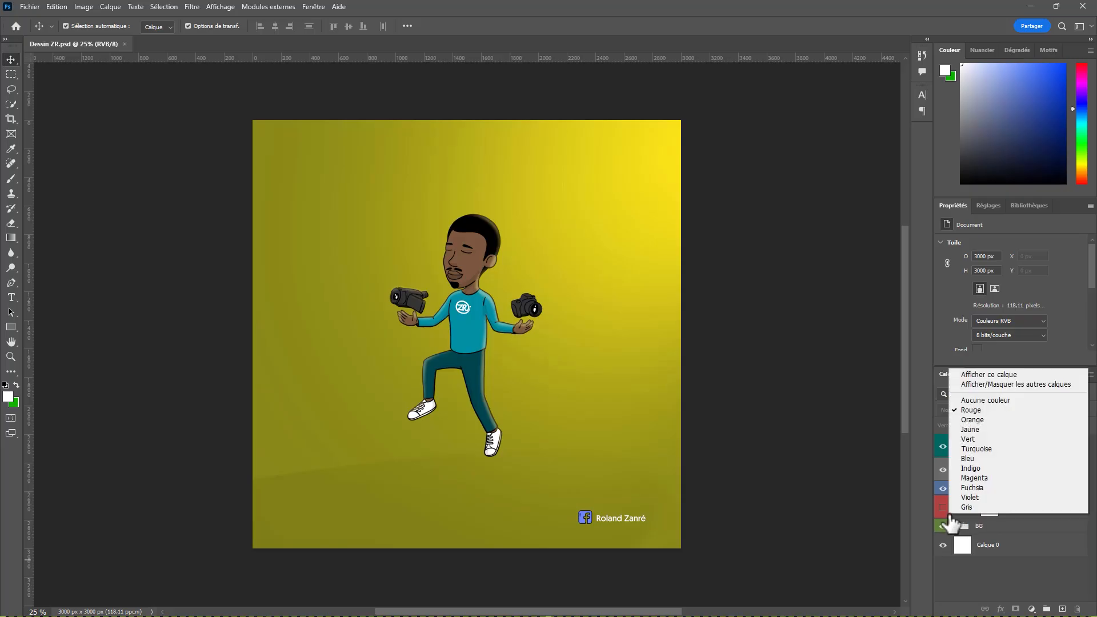
{"action": "left_click", "coordinate": [969, 460]}
{"action": "left_click", "coordinate": [957, 510]}
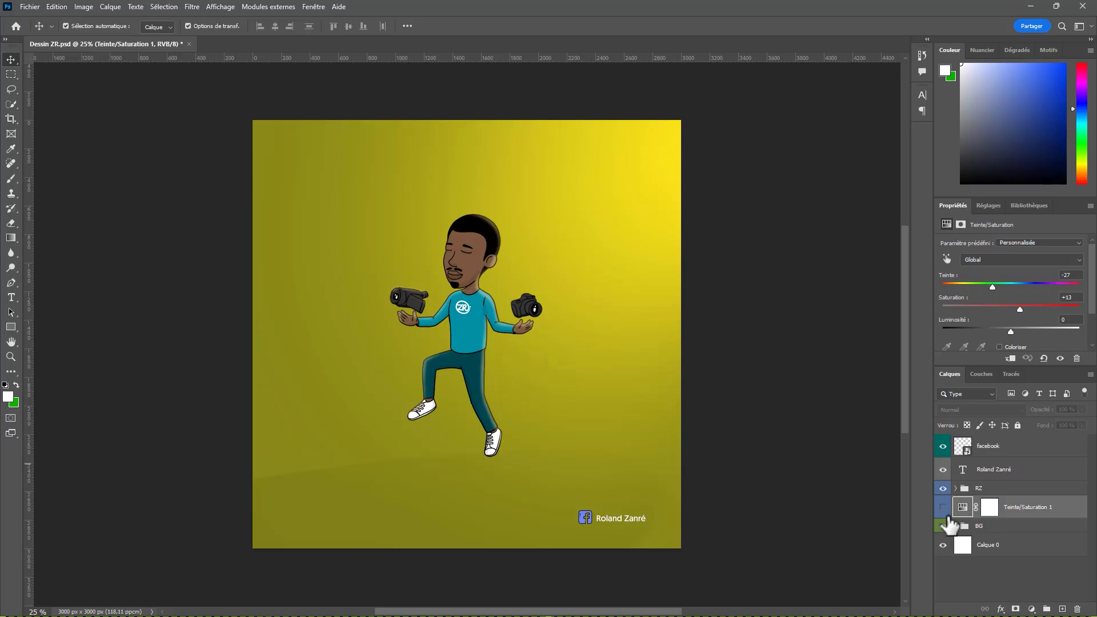
{"action": "right_click", "coordinate": [948, 519]}
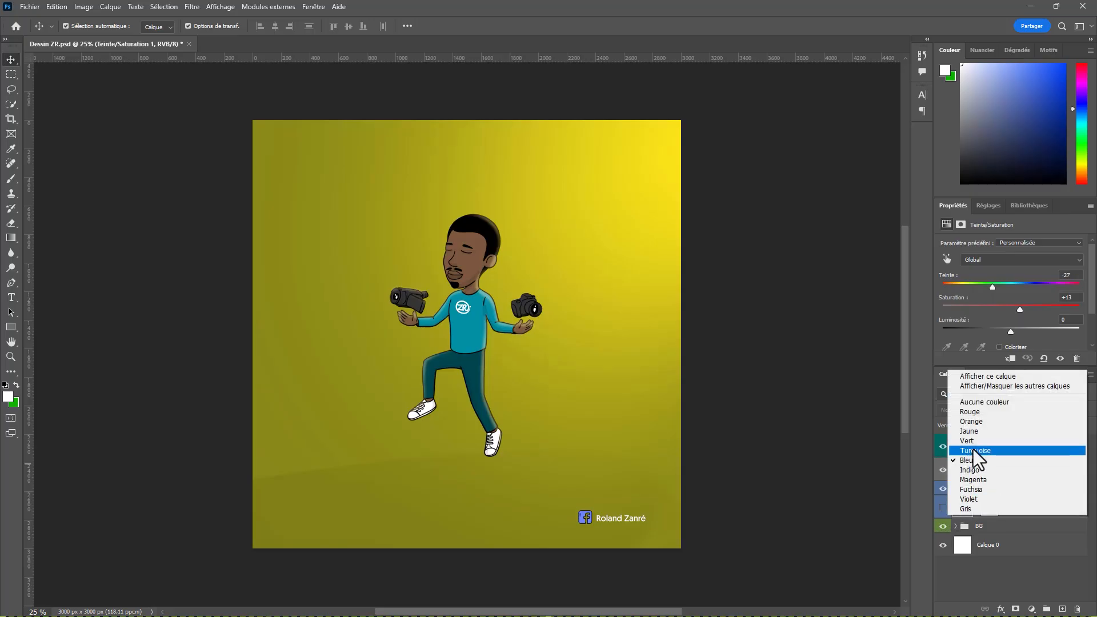
{"action": "left_click", "coordinate": [969, 414]}
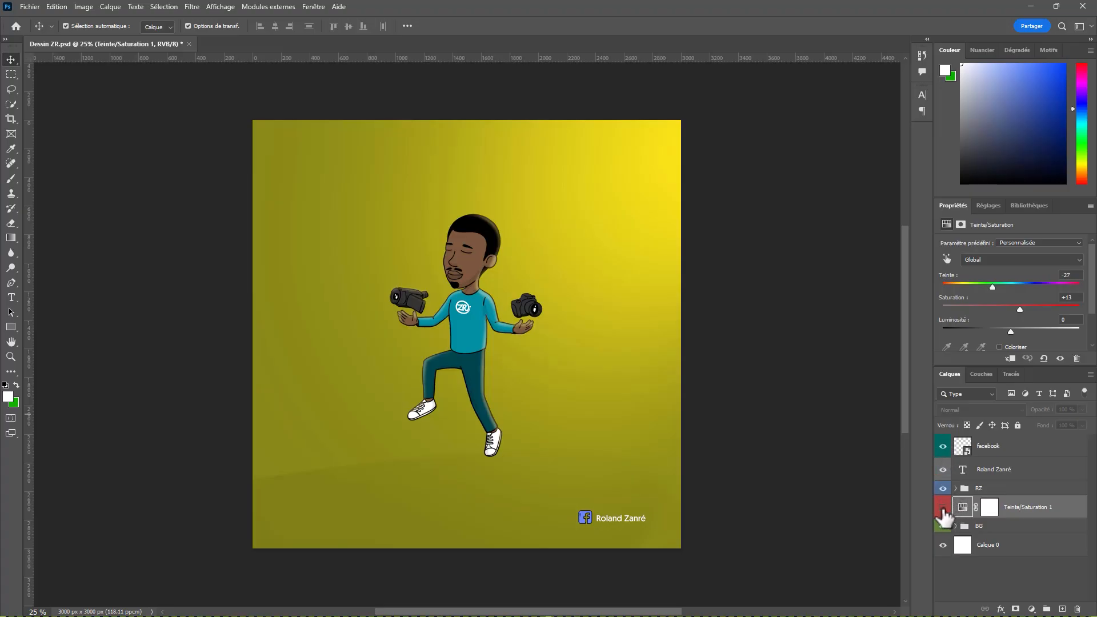
Step: Compare the artwork with and without the Teinte/Saturation 1 adjustment by toggling its visibility, leaving it hidden
{"action": "left_click", "coordinate": [943, 509]}
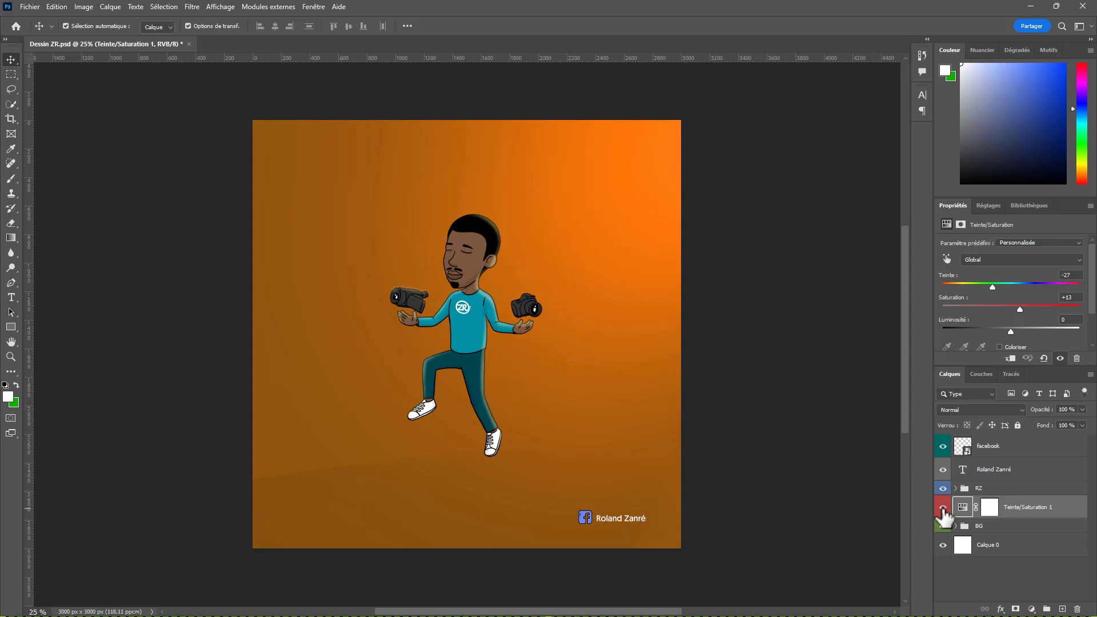
{"action": "left_click", "coordinate": [943, 510]}
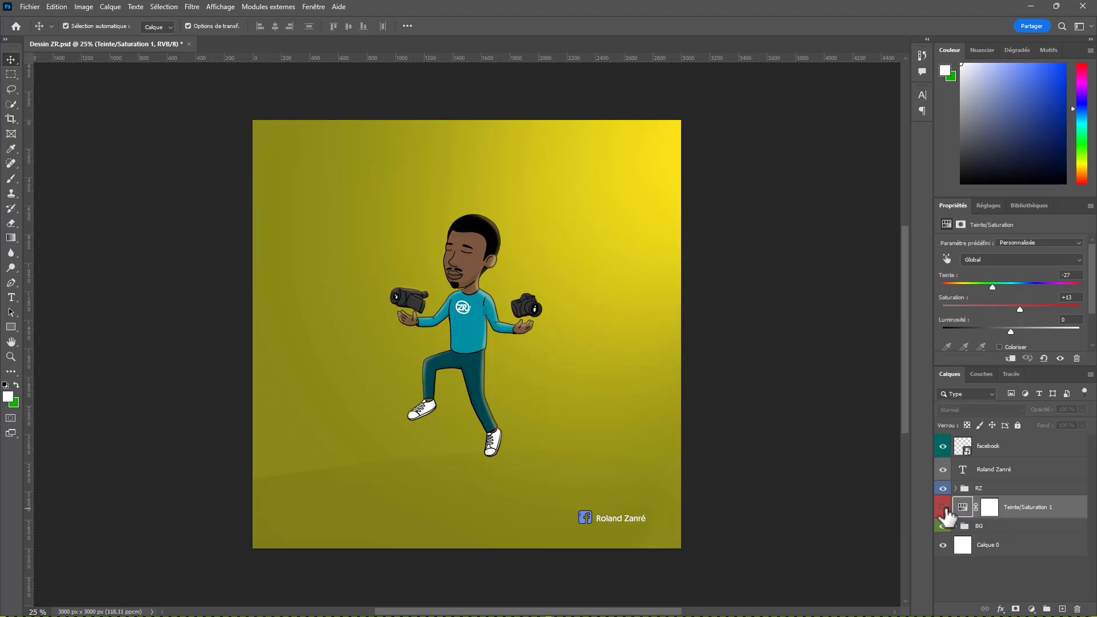
{"action": "left_click", "coordinate": [945, 509]}
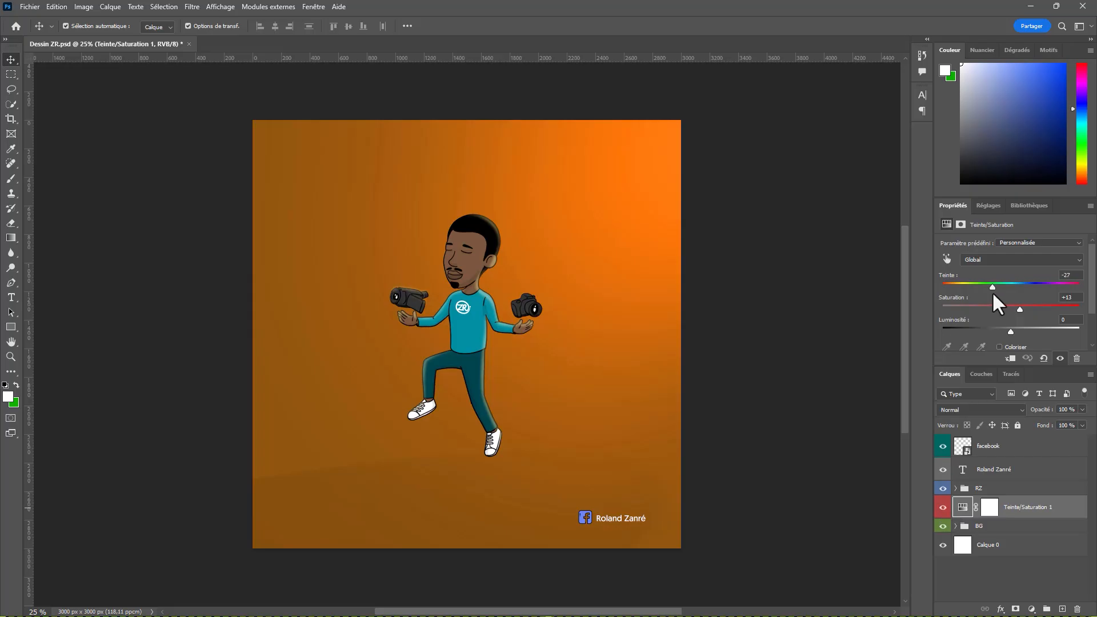
{"action": "mouse_move", "coordinate": [992, 287]}
{"action": "left_mouse_down"}
{"action": "mouse_move", "coordinate": [1072, 288]}
{"action": "mouse_move", "coordinate": [947, 289]}
{"action": "mouse_move", "coordinate": [993, 287]}
{"action": "left_mouse_up"}
{"action": "left_click", "coordinate": [943, 508]}
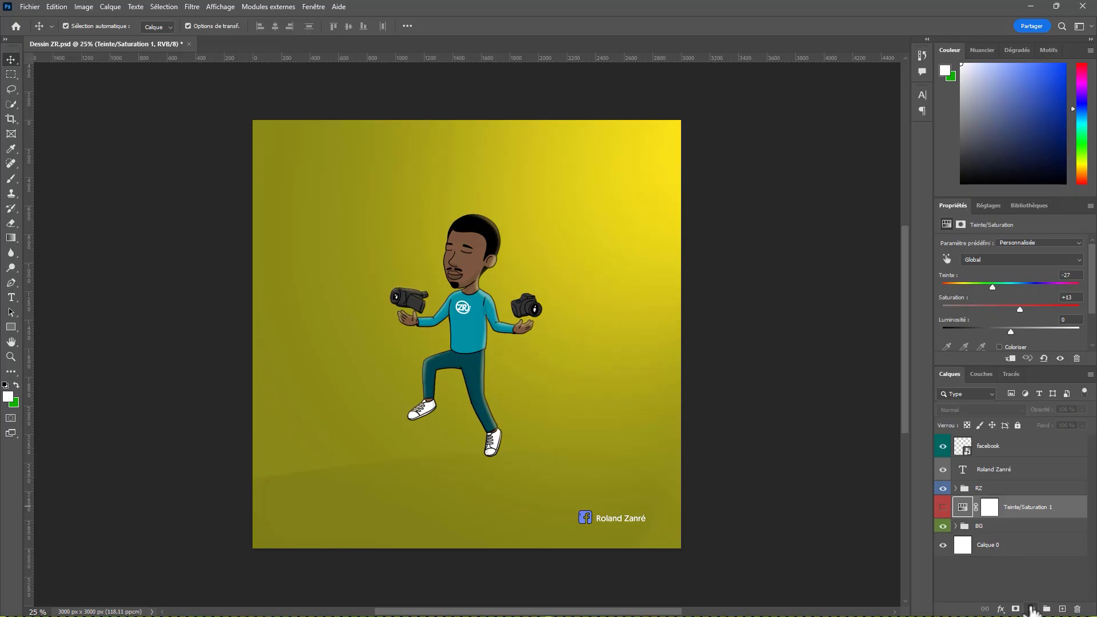
Step: Try a new Teinte/Saturation adjustment layer with Teinte at +6, and undo both the hue change and the layer
{"action": "left_click", "coordinate": [1031, 609]}
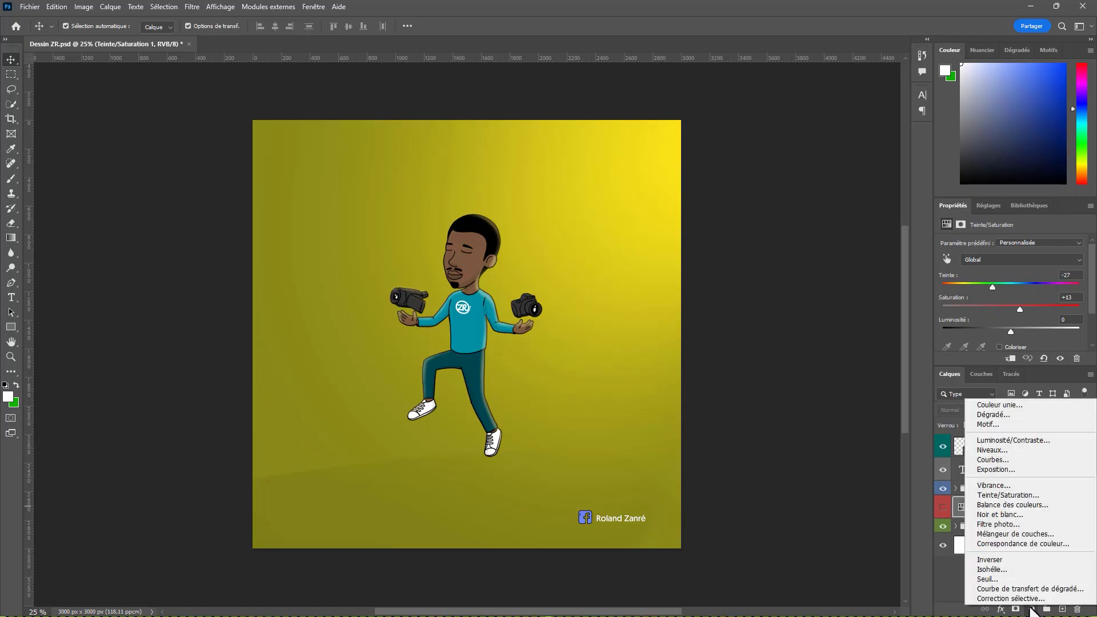
{"action": "left_click", "coordinate": [1009, 495]}
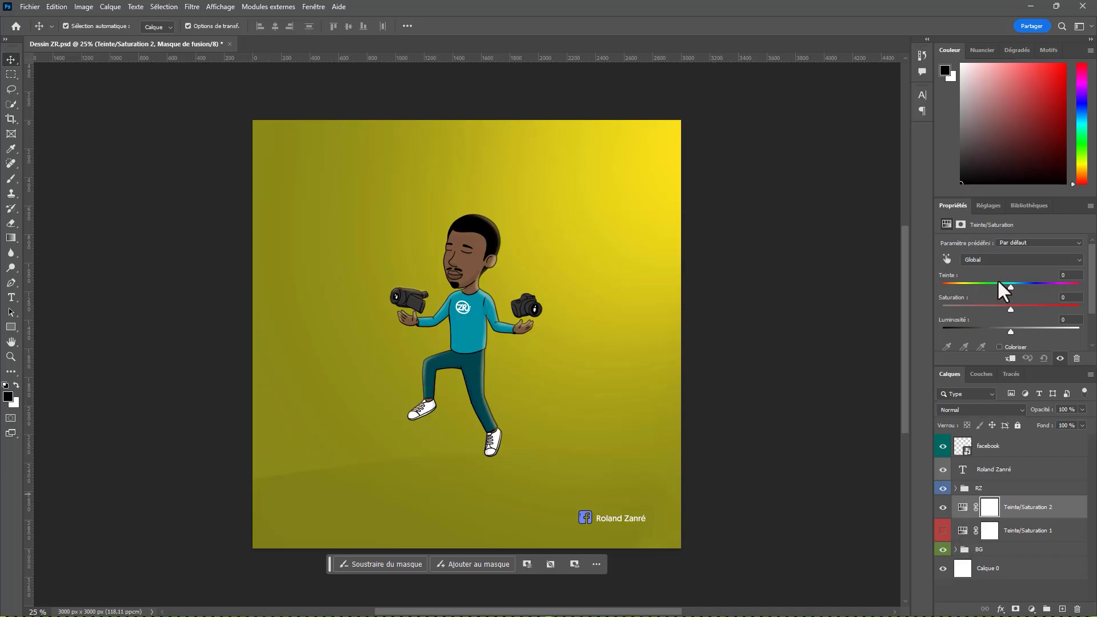
{"action": "mouse_move", "coordinate": [1009, 286]}
{"action": "left_mouse_down"}
{"action": "mouse_move", "coordinate": [982, 287]}
{"action": "mouse_move", "coordinate": [1026, 287]}
{"action": "mouse_move", "coordinate": [977, 289]}
{"action": "mouse_move", "coordinate": [1014, 289]}
{"action": "left_mouse_up"}
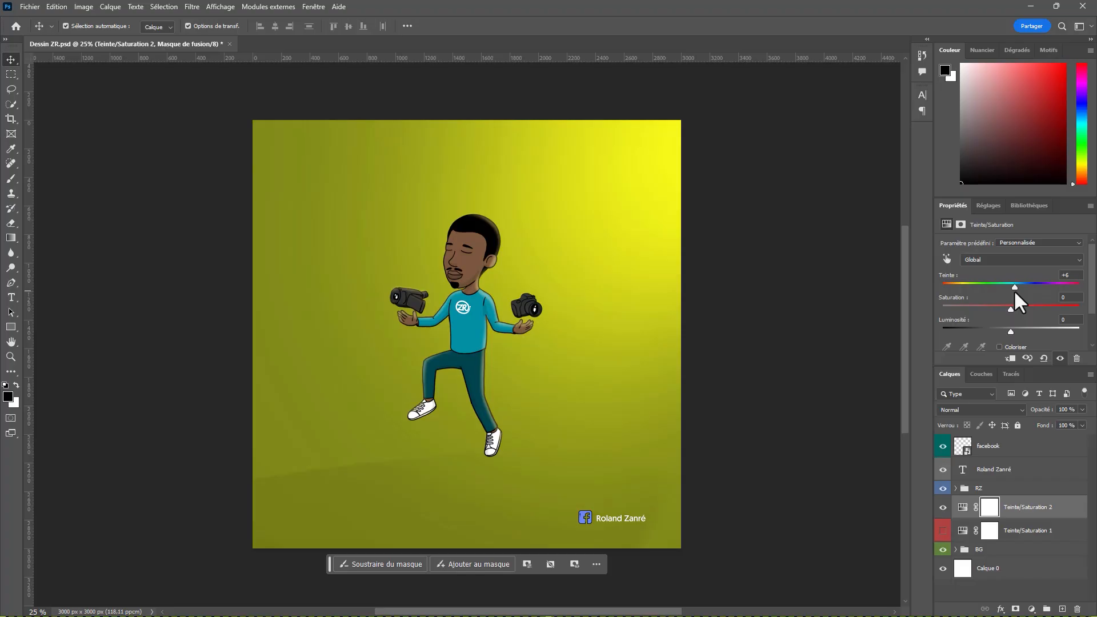
{"action": "key", "text": "ctrl+z"}
{"action": "key", "text": "ctrl+z"}
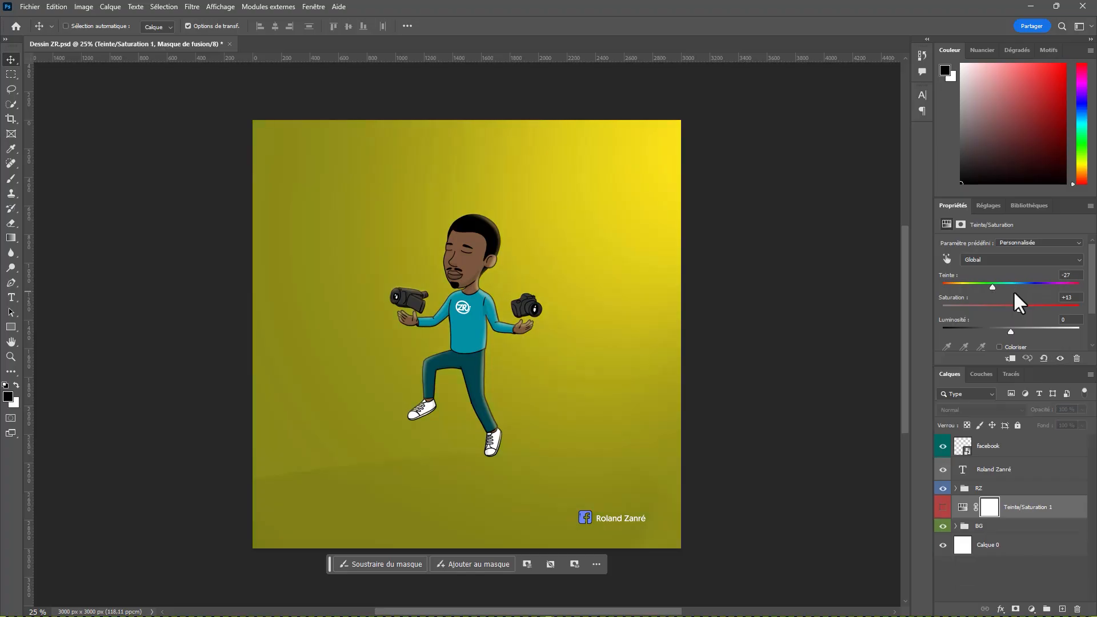
Step: Examine the RZ group and its Camera subgroup by expanding them and toggling their visibility
{"action": "left_click", "coordinate": [942, 488]}
{"action": "left_click", "coordinate": [942, 487]}
{"action": "left_click", "coordinate": [956, 488]}
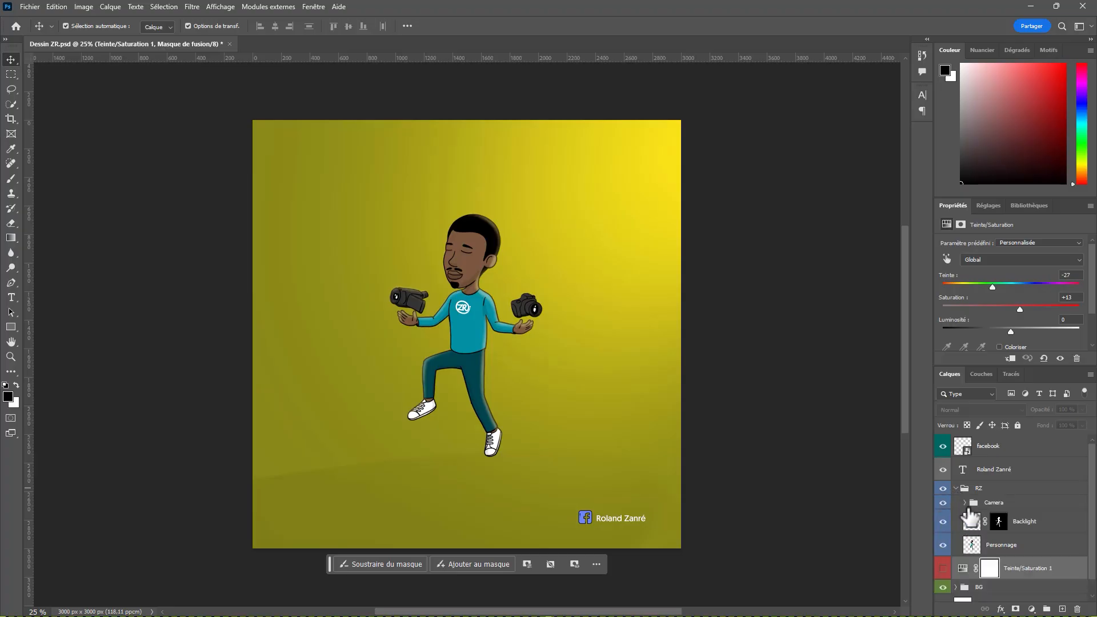
{"action": "left_click", "coordinate": [943, 503]}
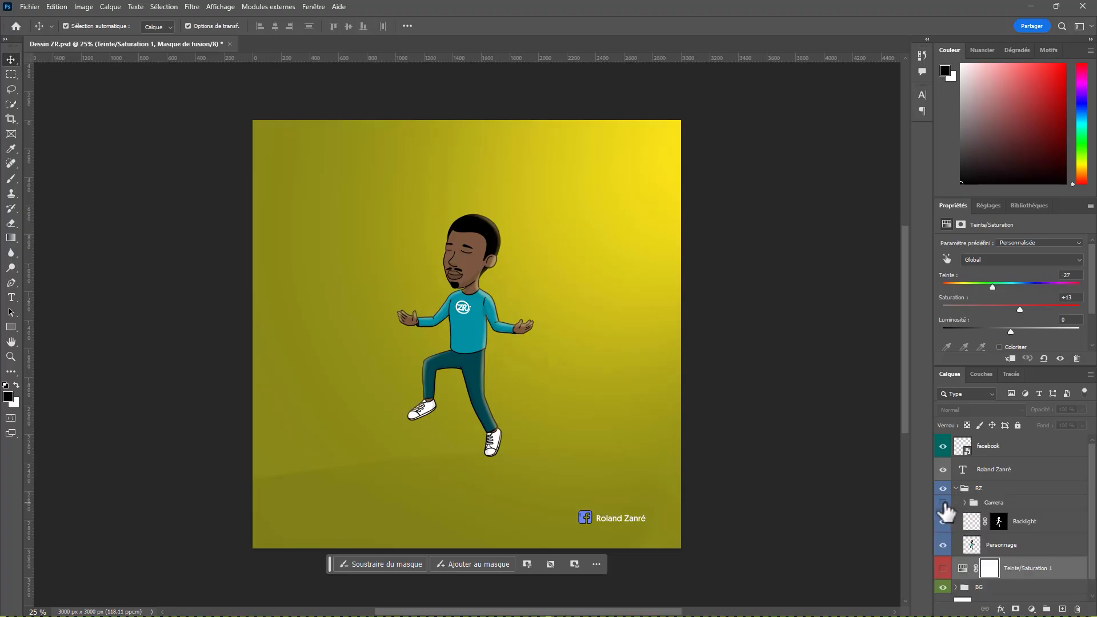
{"action": "left_click", "coordinate": [943, 503]}
{"action": "left_click", "coordinate": [964, 503]}
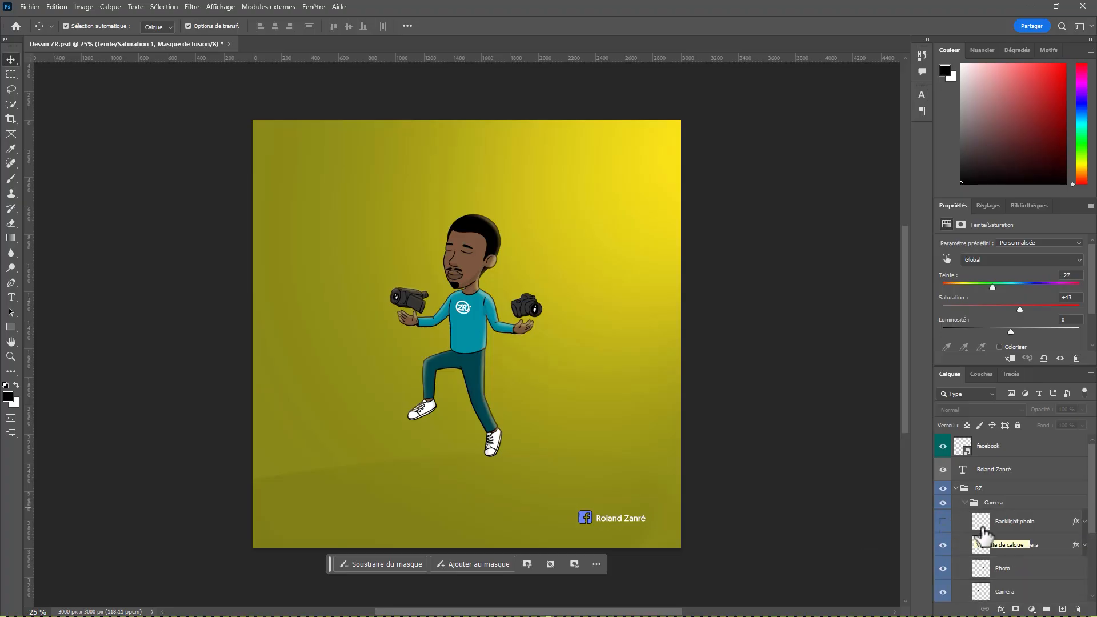
Step: Show the Backlight photo layer in the Camera group, toggling it to compare the effect on the photo camera
{"action": "scroll", "coordinate": [475, 300], "scroll_direction": "up", "scroll_amount": 4}
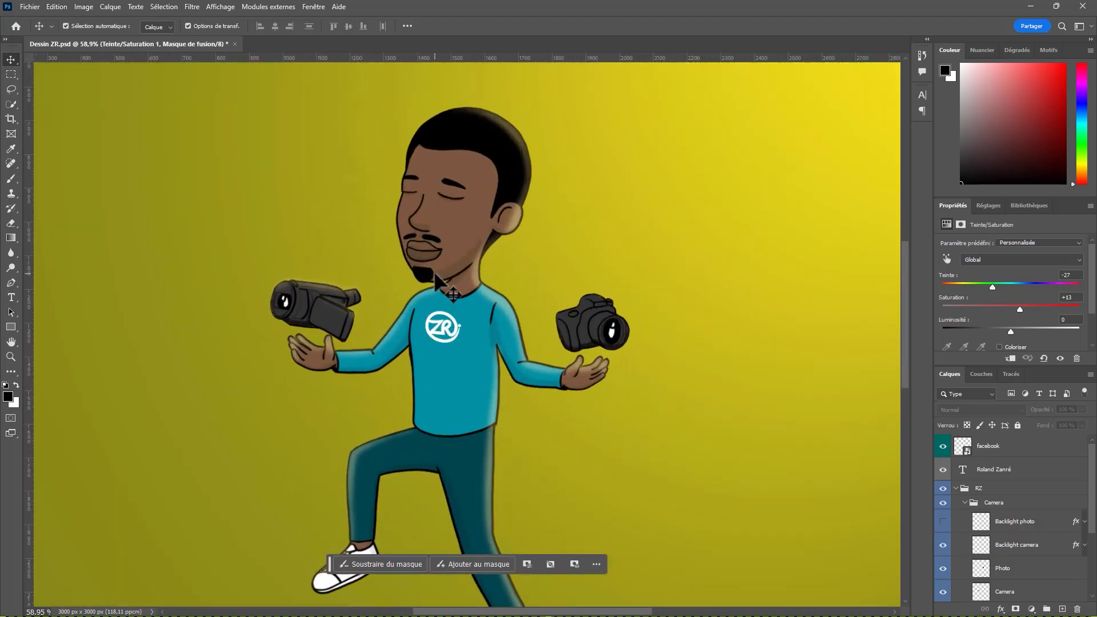
{"action": "scroll", "coordinate": [550, 345], "scroll_direction": "up", "scroll_amount": 3}
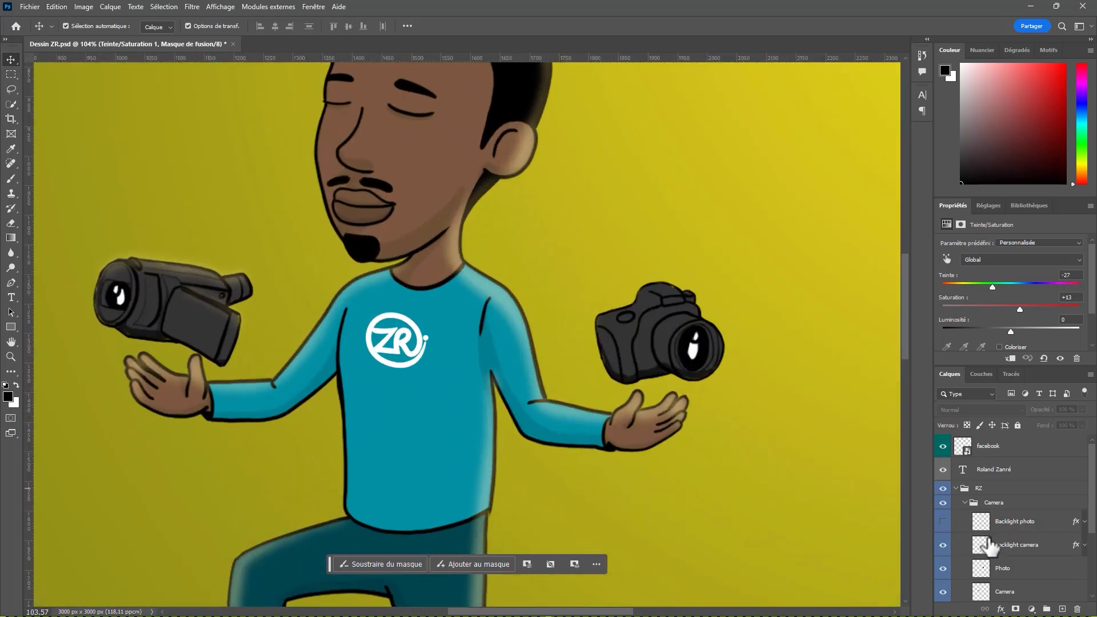
{"action": "left_click", "coordinate": [1014, 523]}
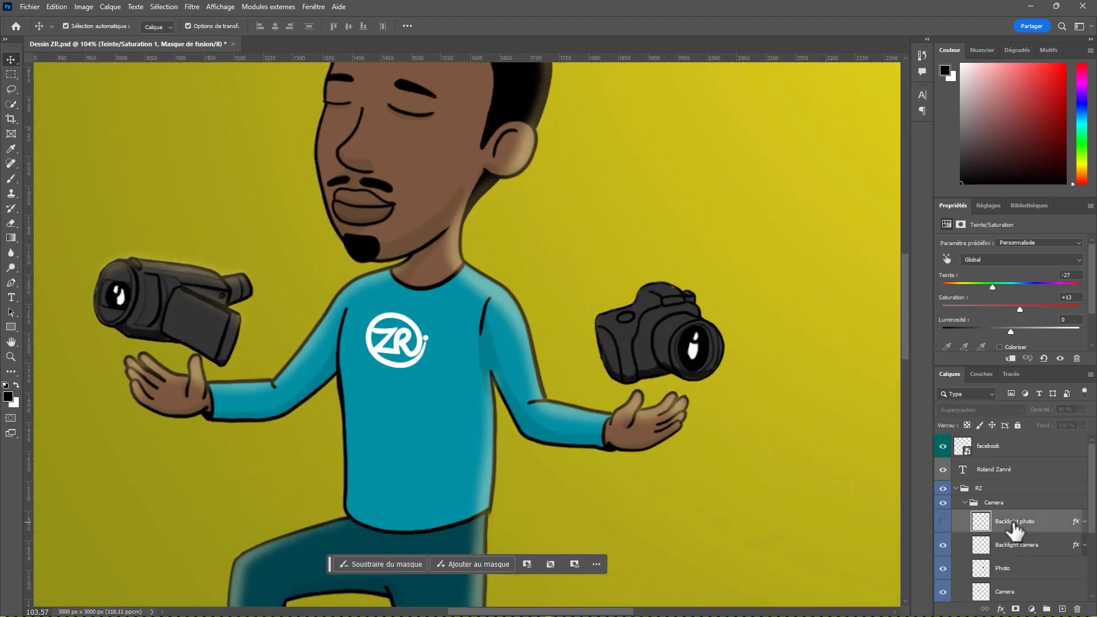
{"action": "left_click", "coordinate": [942, 521]}
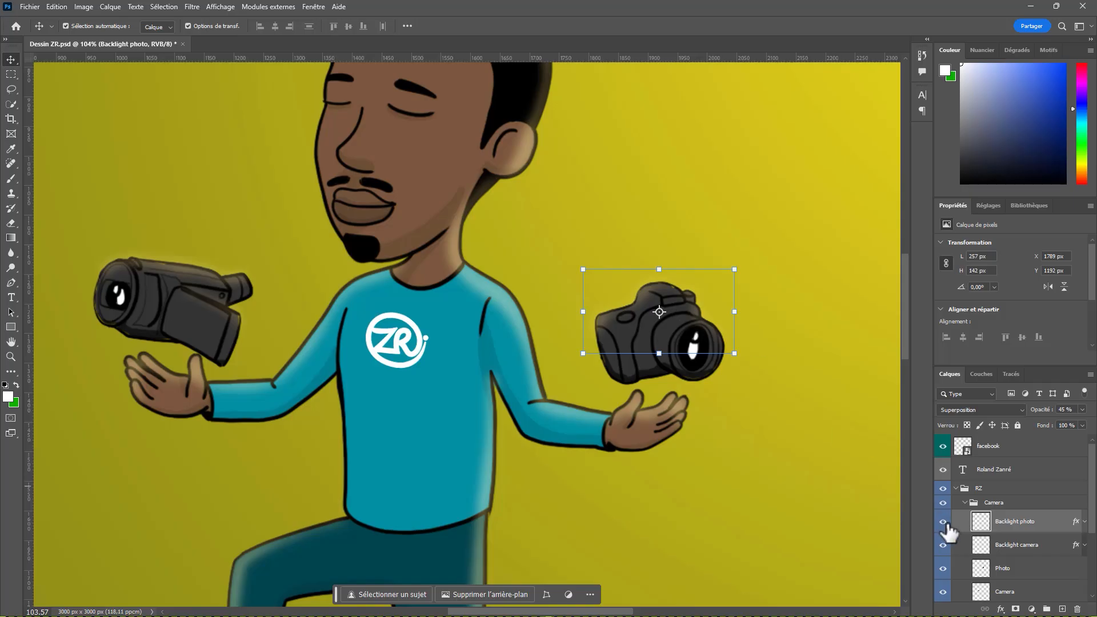
{"action": "left_click", "coordinate": [943, 521]}
{"action": "left_click", "coordinate": [943, 521]}
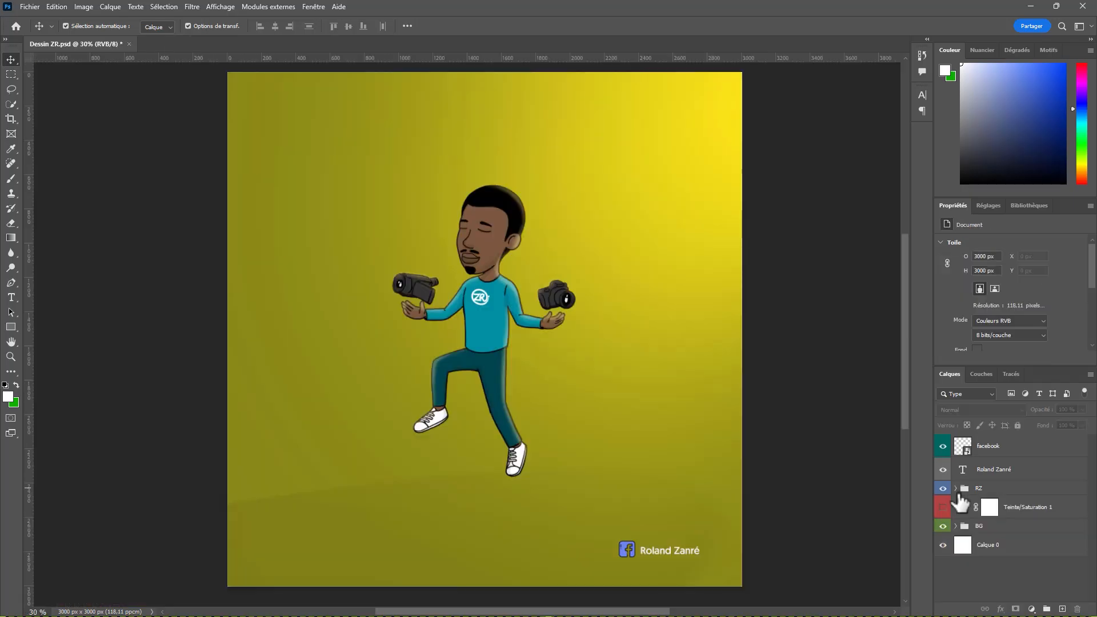
Step: Examine the Lumiere, Sol and couleur layers of the BG group by toggling each one, and collapse the group
{"action": "left_click", "coordinate": [955, 526]}
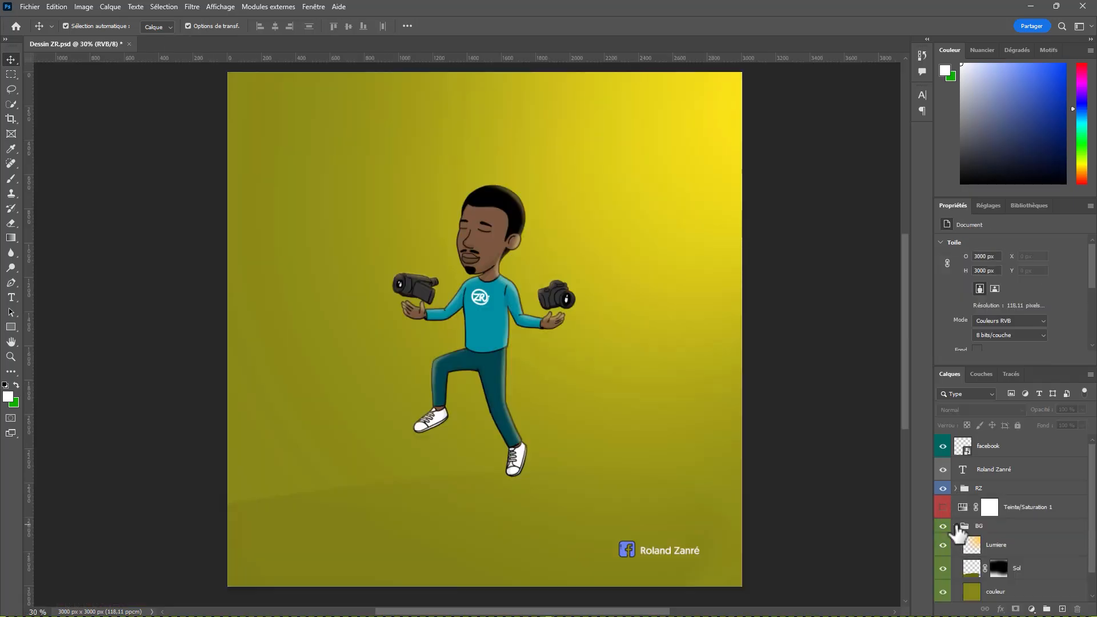
{"action": "scroll", "coordinate": [994, 532], "scroll_direction": "down", "scroll_amount": 1}
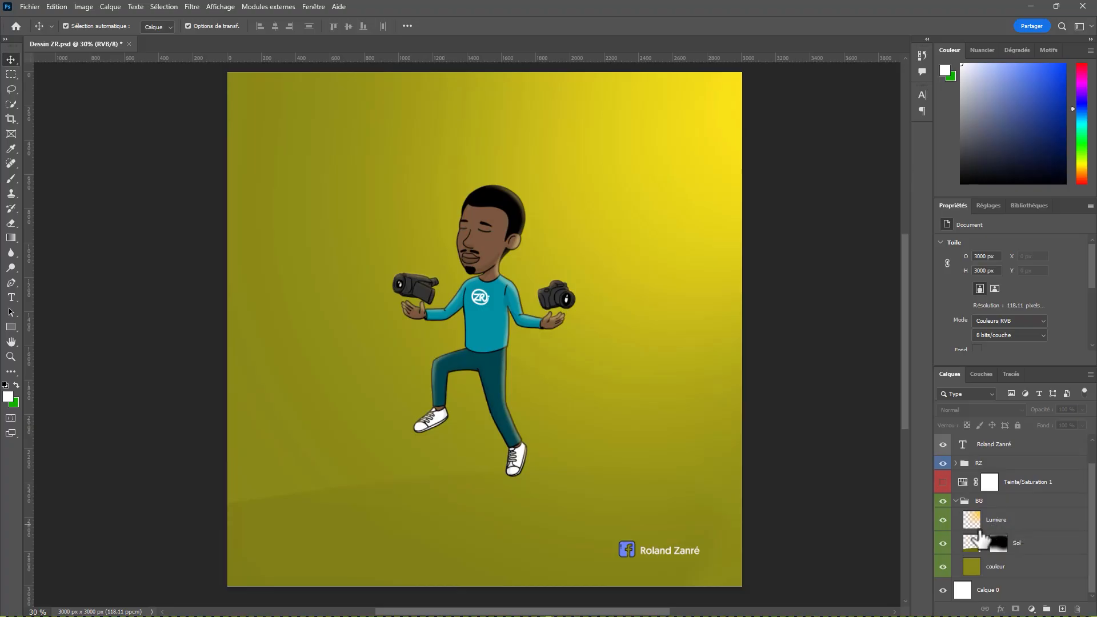
{"action": "left_click", "coordinate": [1000, 526]}
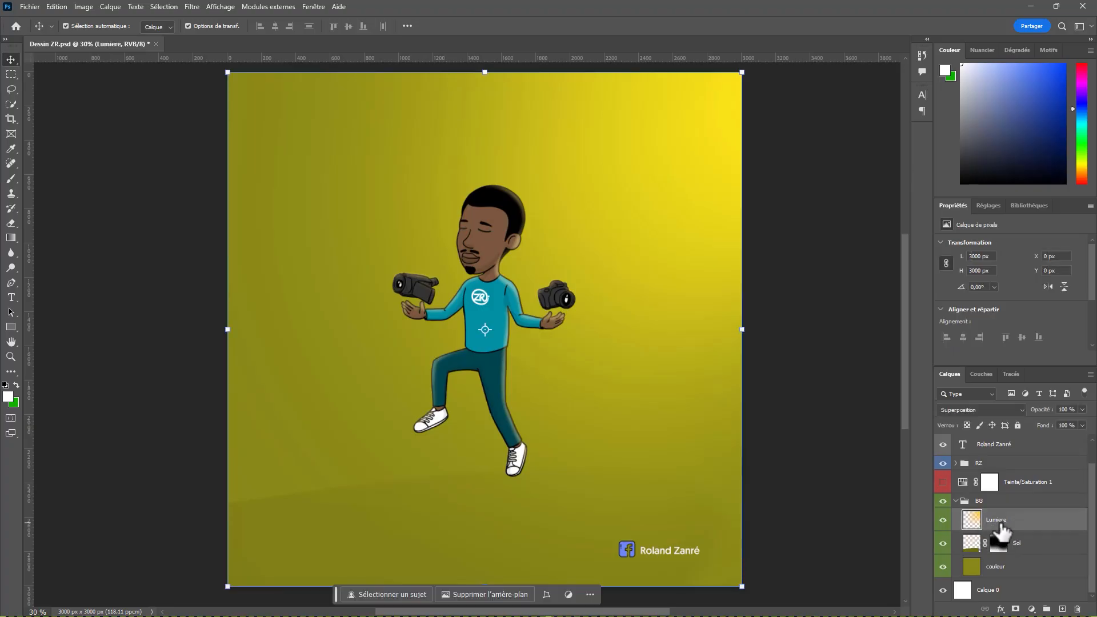
{"action": "left_click", "coordinate": [943, 520]}
{"action": "left_click", "coordinate": [944, 521]}
{"action": "left_click", "coordinate": [943, 543]}
{"action": "left_click", "coordinate": [944, 546]}
{"action": "left_click", "coordinate": [943, 566]}
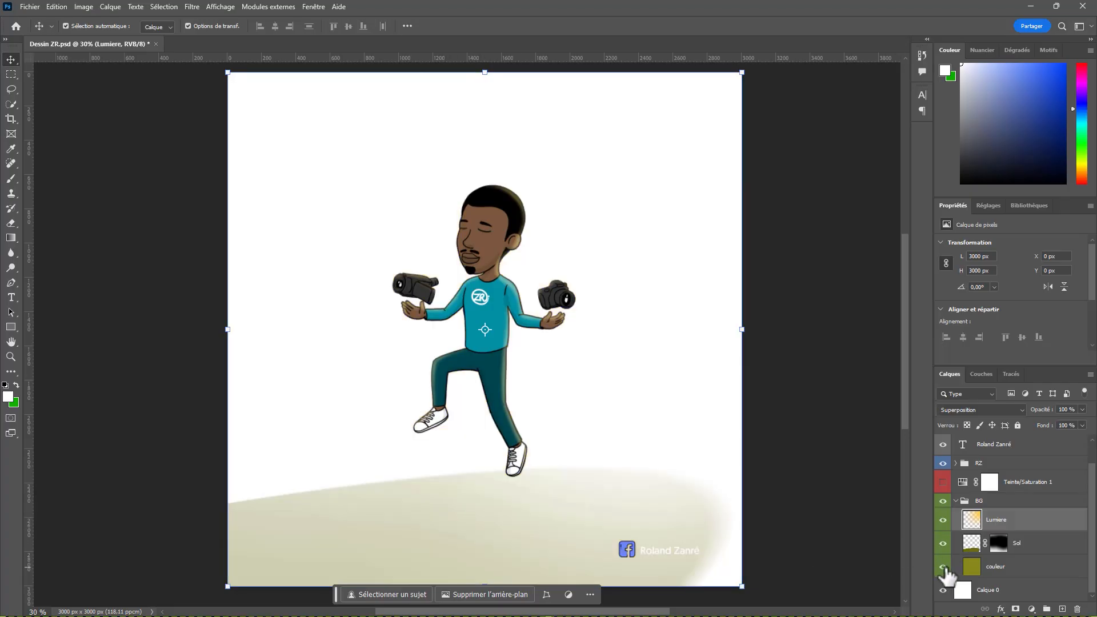
{"action": "left_click", "coordinate": [943, 566]}
{"action": "left_click", "coordinate": [956, 501]}
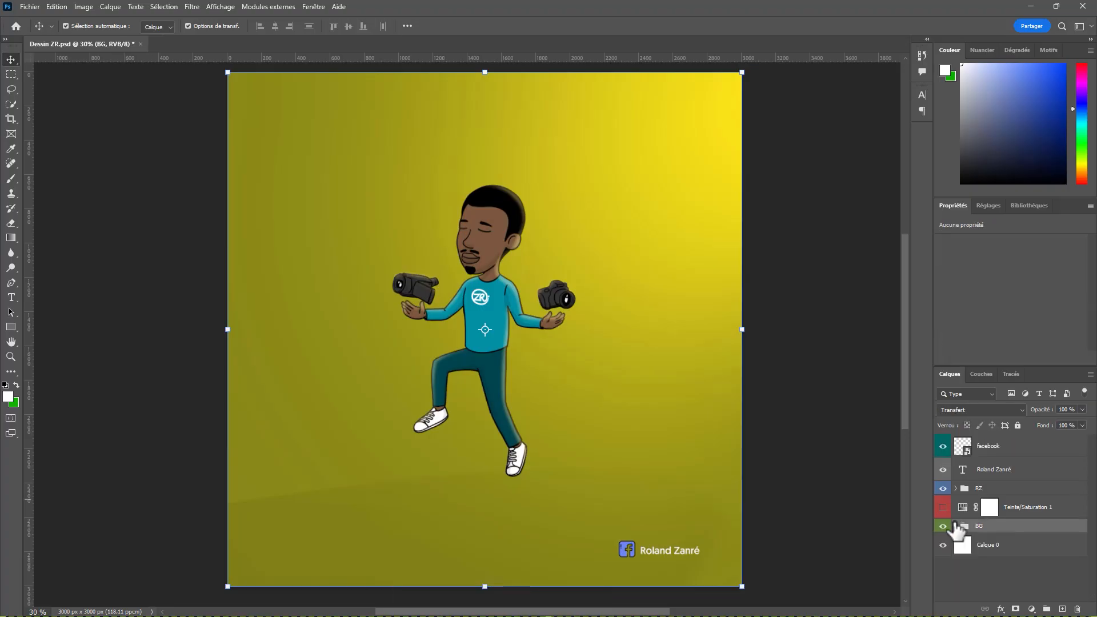
{"action": "left_click", "coordinate": [957, 572]}
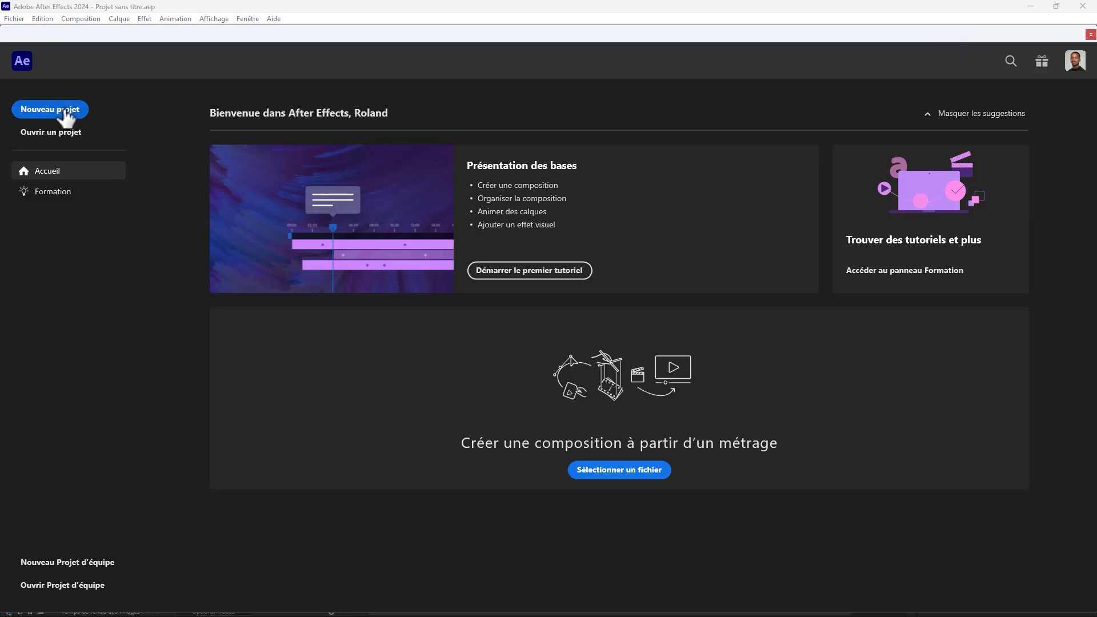
Step: Switch to After Effects and import Dessin ZR.psd as Composition – Conserver les tailles de calque with Styles de calque modifiables
{"action": "left_click", "coordinate": [64, 112]}
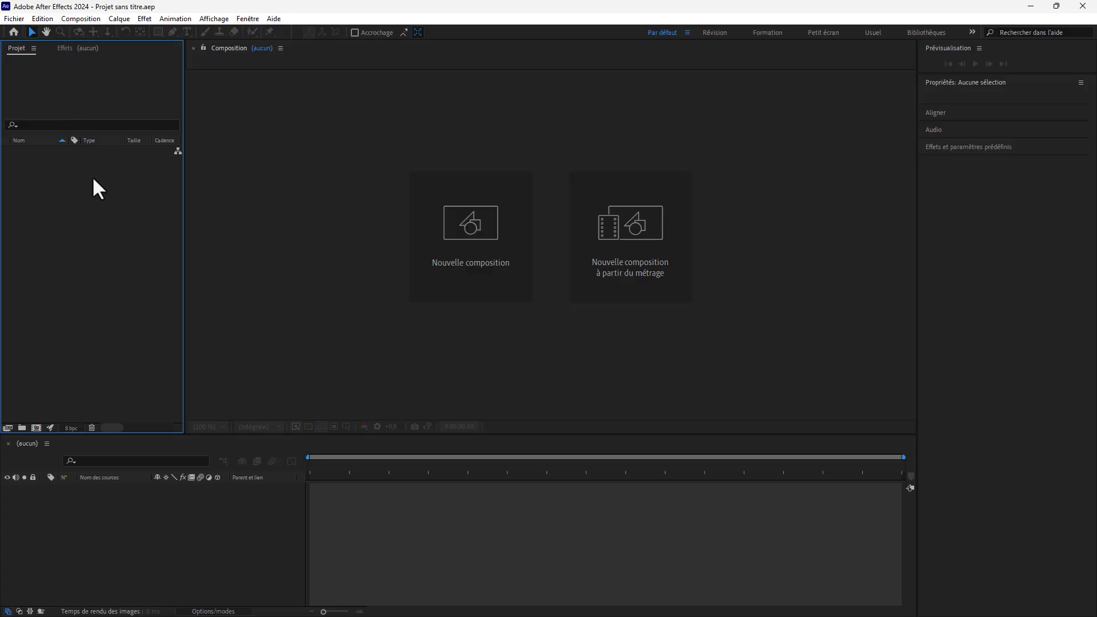
{"action": "double_click", "coordinate": [96, 266]}
{"action": "left_click", "coordinate": [263, 139]}
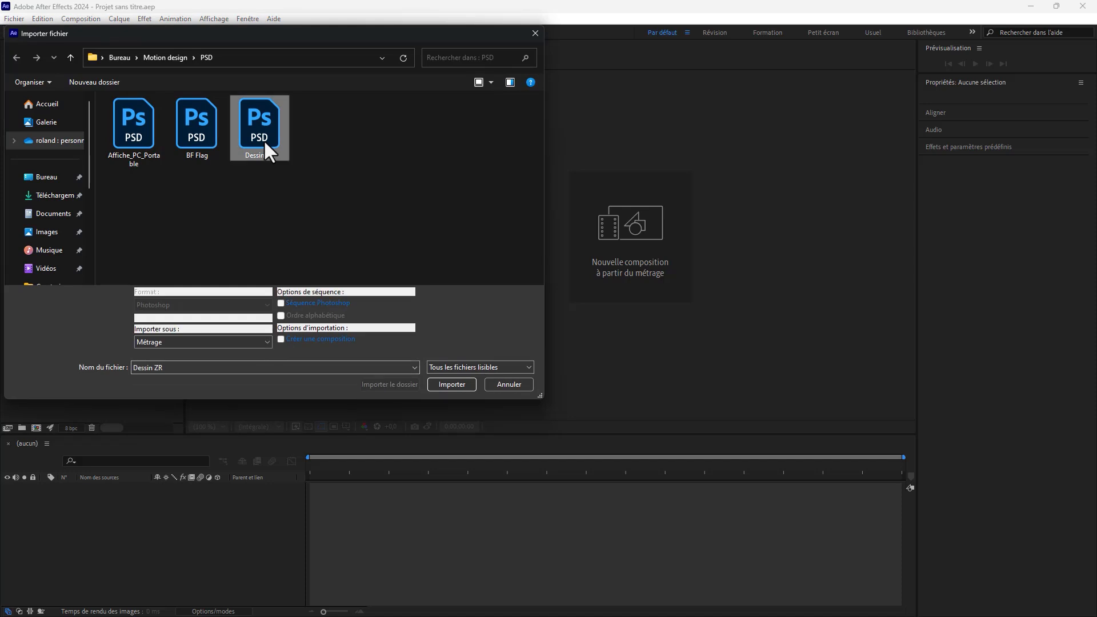
{"action": "left_click", "coordinate": [267, 341]}
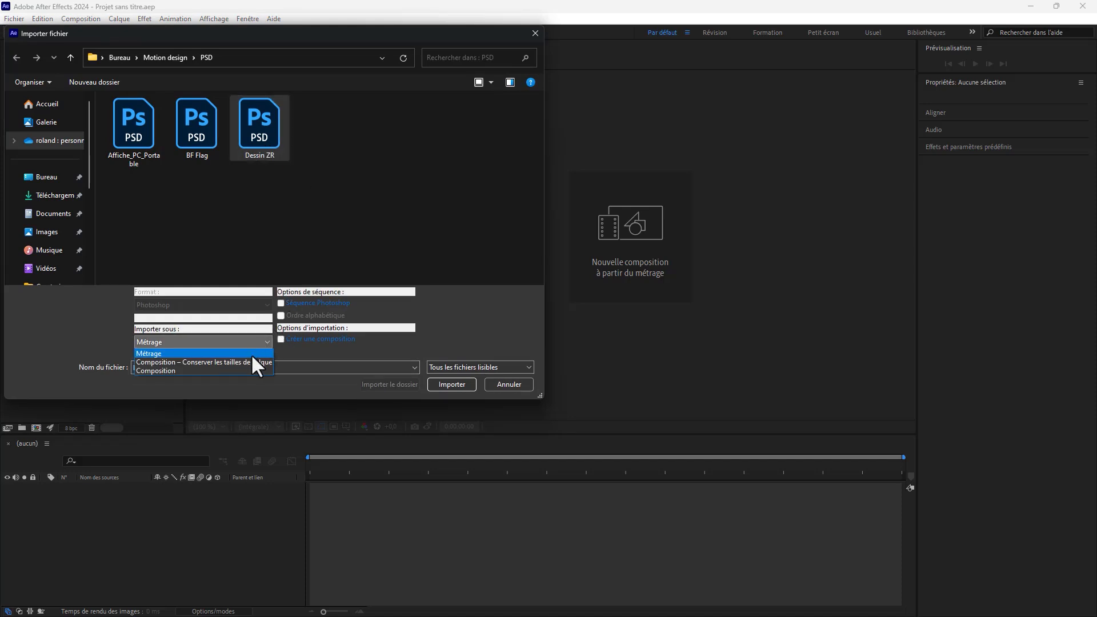
{"action": "left_click", "coordinate": [251, 361]}
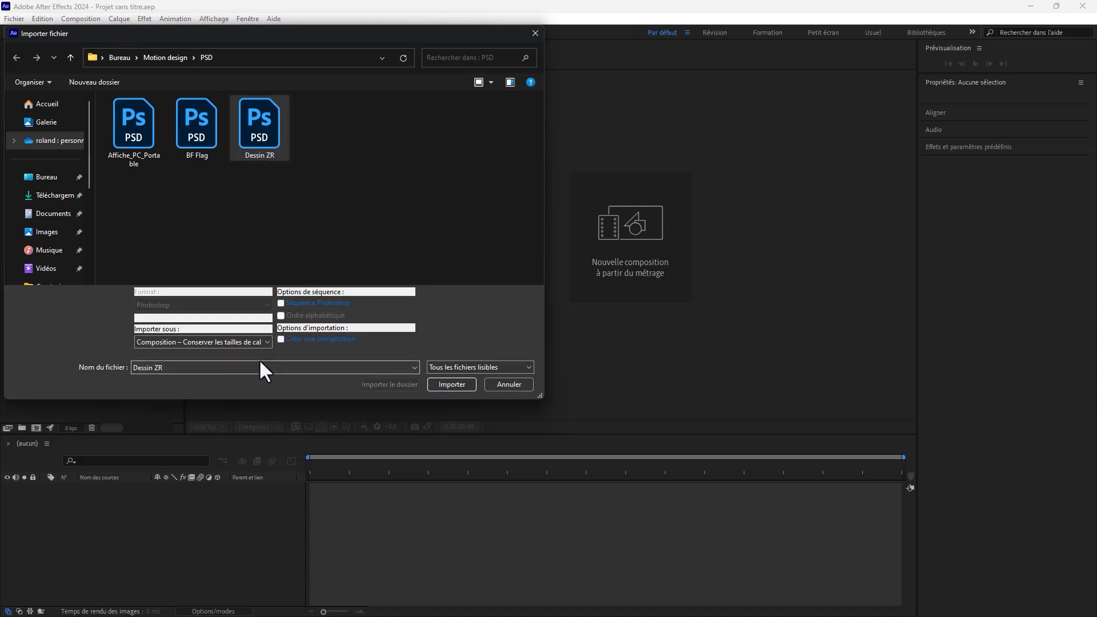
{"action": "left_click", "coordinate": [448, 385]}
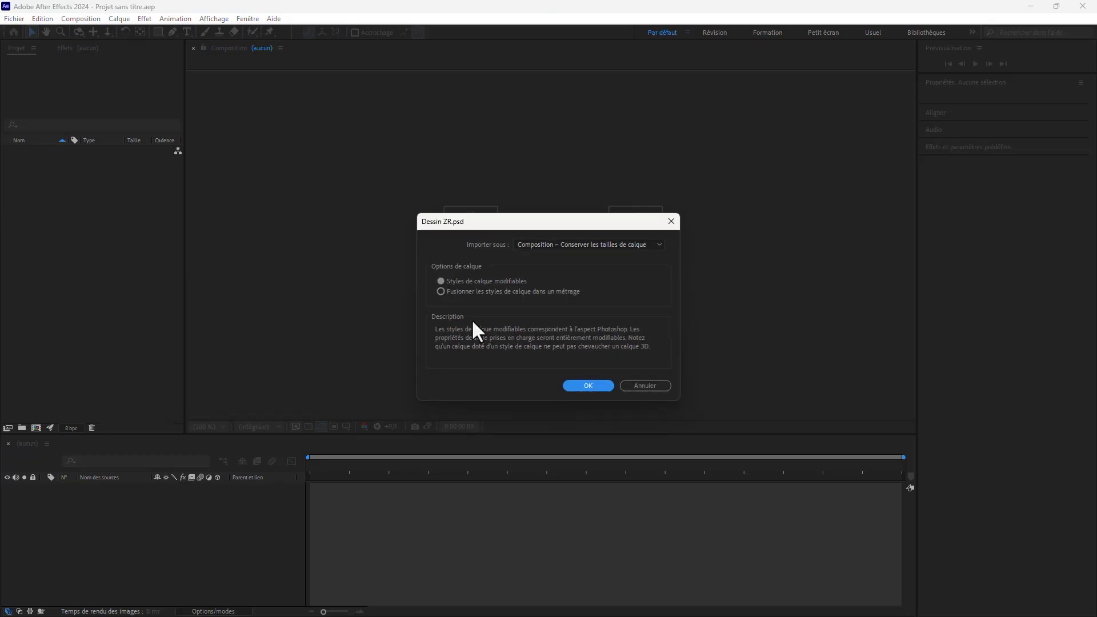
{"action": "left_click", "coordinate": [594, 242]}
{"action": "left_click", "coordinate": [558, 277]}
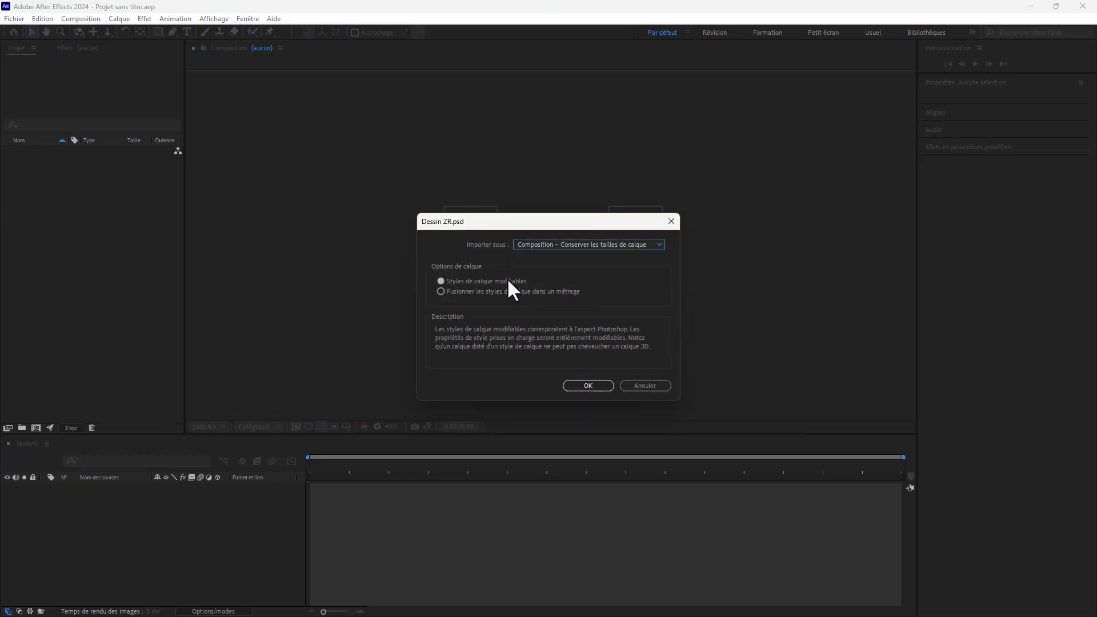
{"action": "left_click", "coordinate": [580, 386]}
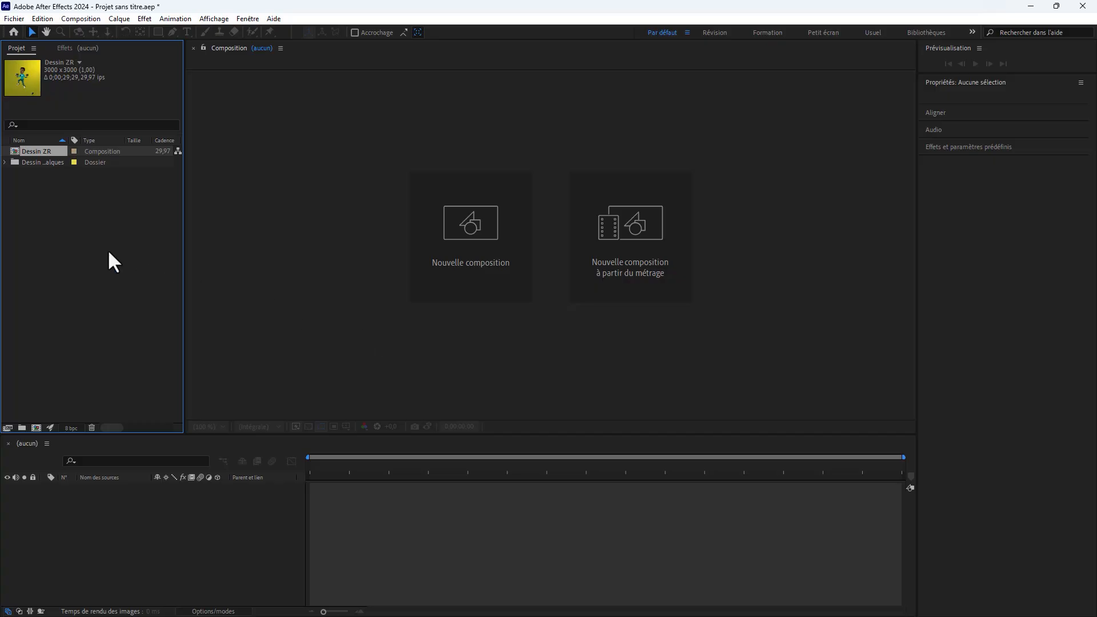
Step: Open the imported Dessin ZR composition and select its RZ precomposition layer
{"action": "double_click", "coordinate": [39, 152]}
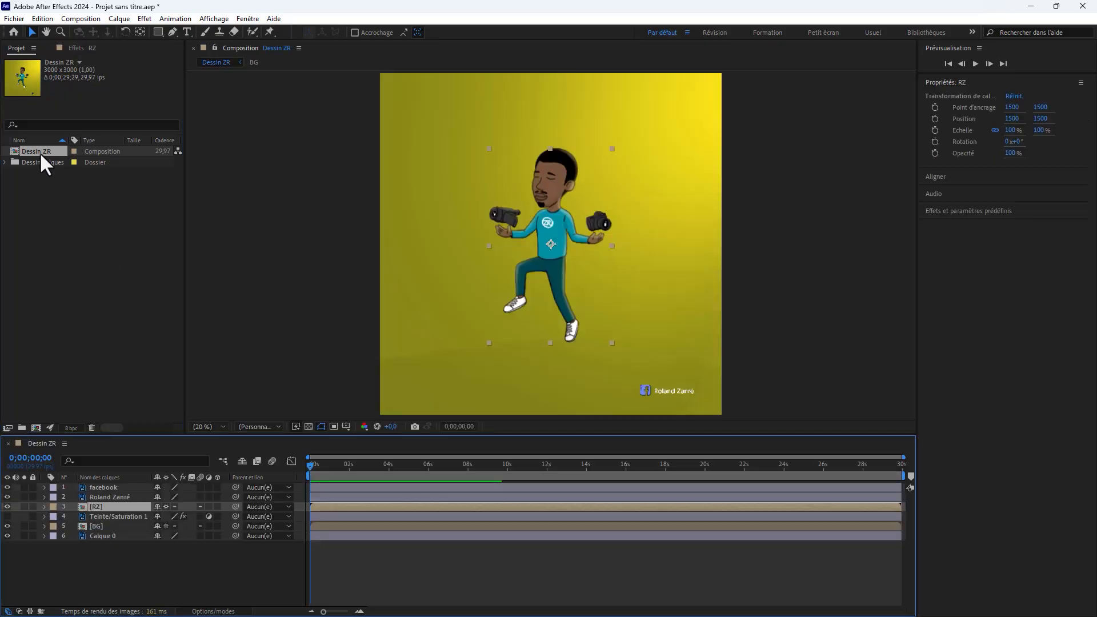
{"action": "left_click", "coordinate": [97, 506]}
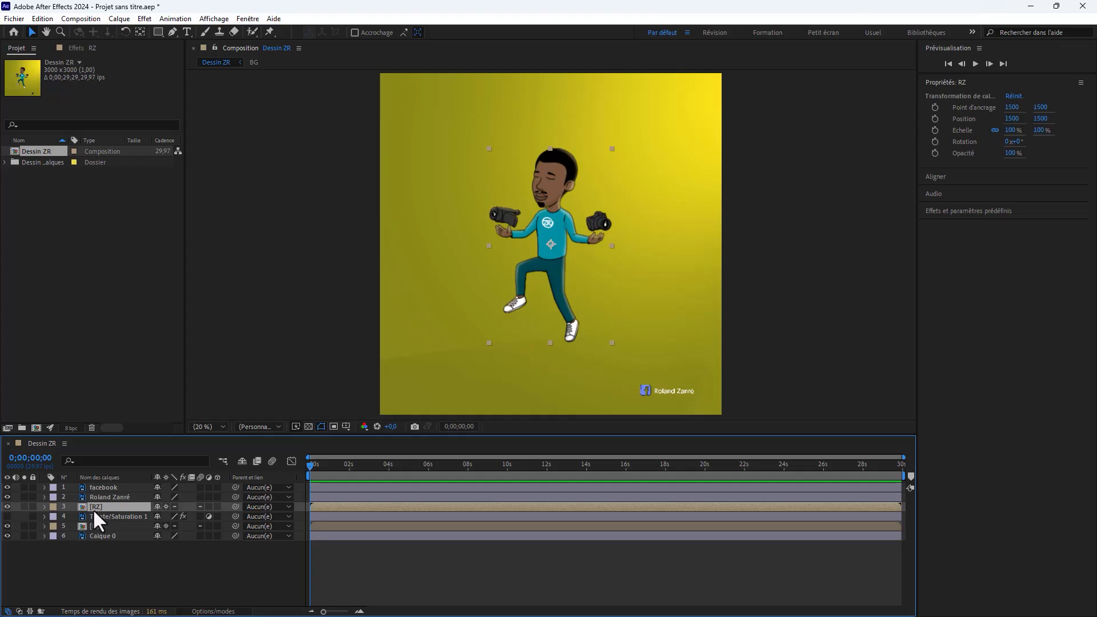
Step: Open the RZ precomposition and toggle the visibility of its Camera layer to check what it contains
{"action": "double_click", "coordinate": [81, 506]}
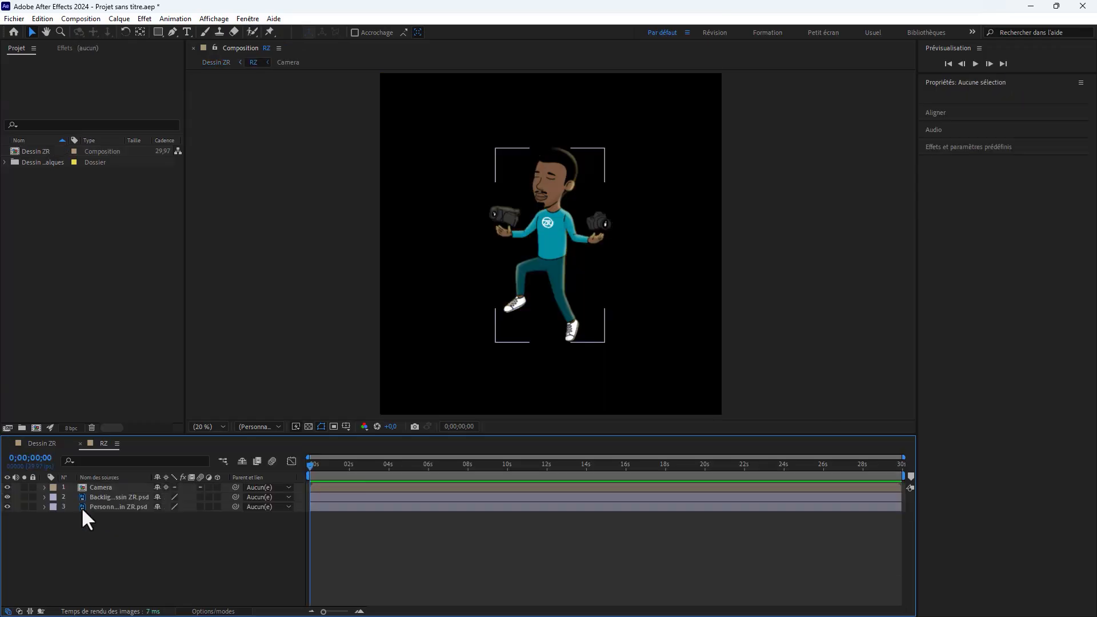
{"action": "left_click", "coordinate": [94, 487]}
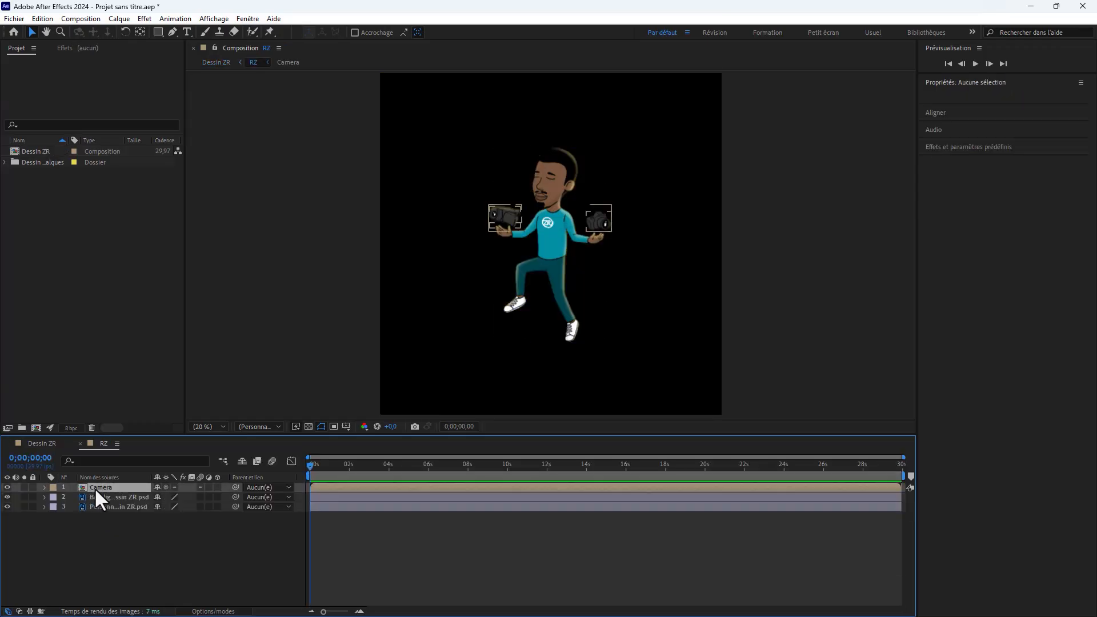
{"action": "left_click", "coordinate": [7, 486]}
{"action": "left_click", "coordinate": [6, 487]}
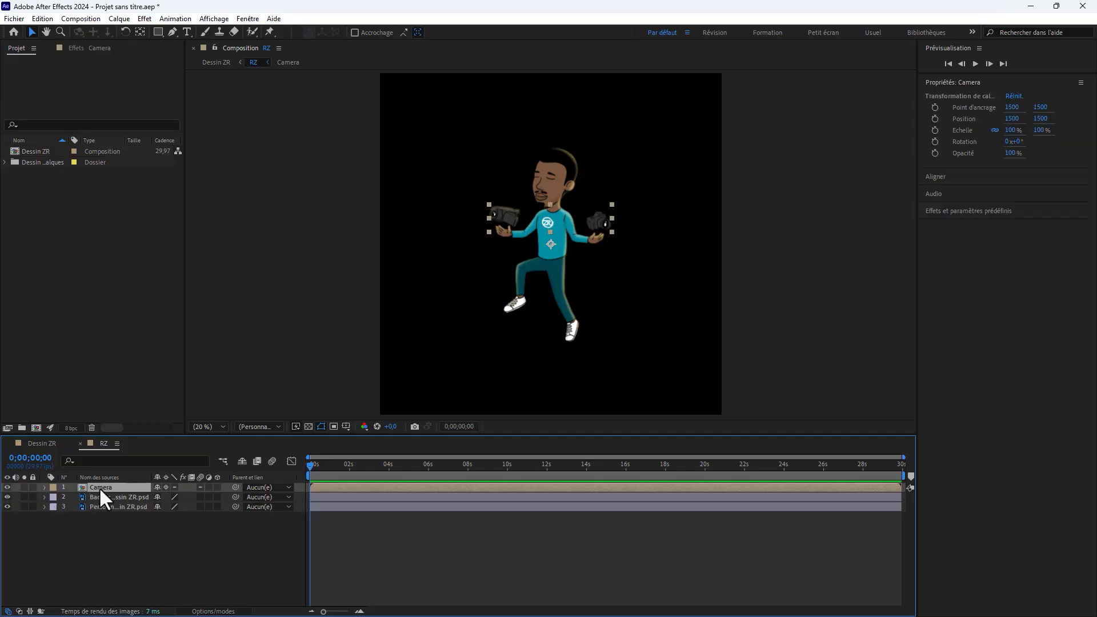
Step: Examine the layers of the nested Camera composition, return to Dessin ZR, and close the RZ and Camera timelines
{"action": "double_click", "coordinate": [98, 486]}
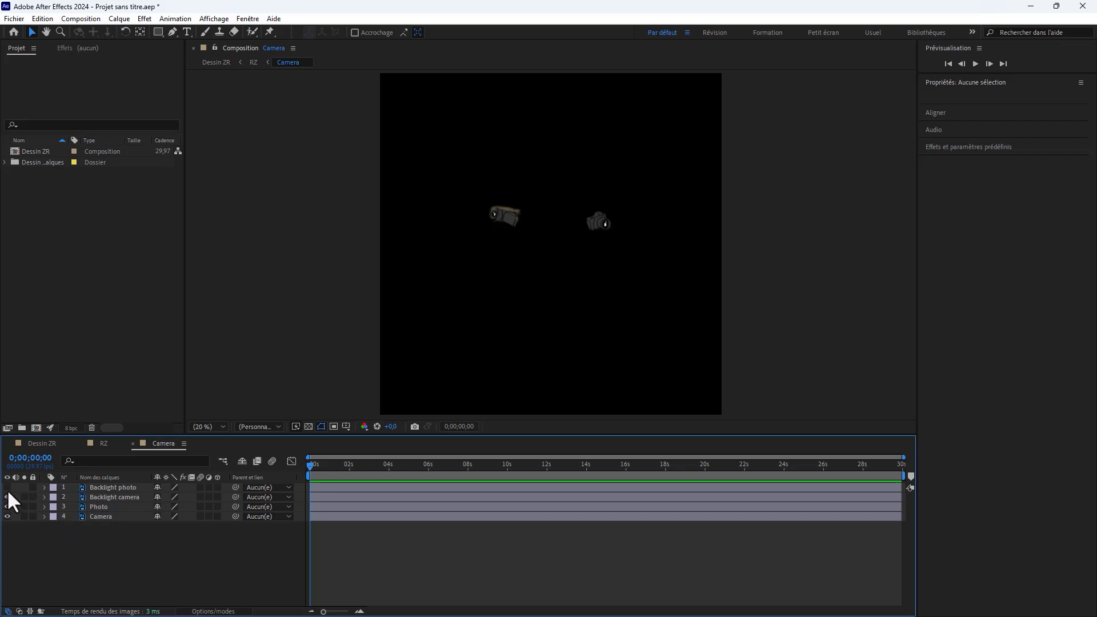
{"action": "scroll", "coordinate": [565, 213], "scroll_direction": "up", "scroll_amount": 3}
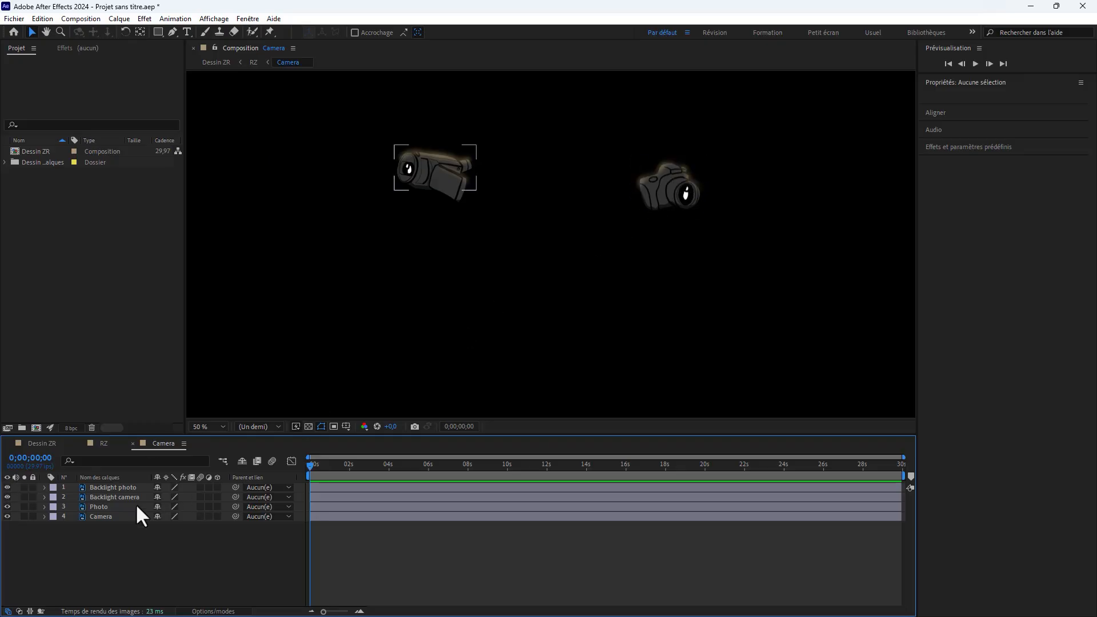
{"action": "left_click", "coordinate": [47, 442]}
{"action": "left_click", "coordinate": [215, 558]}
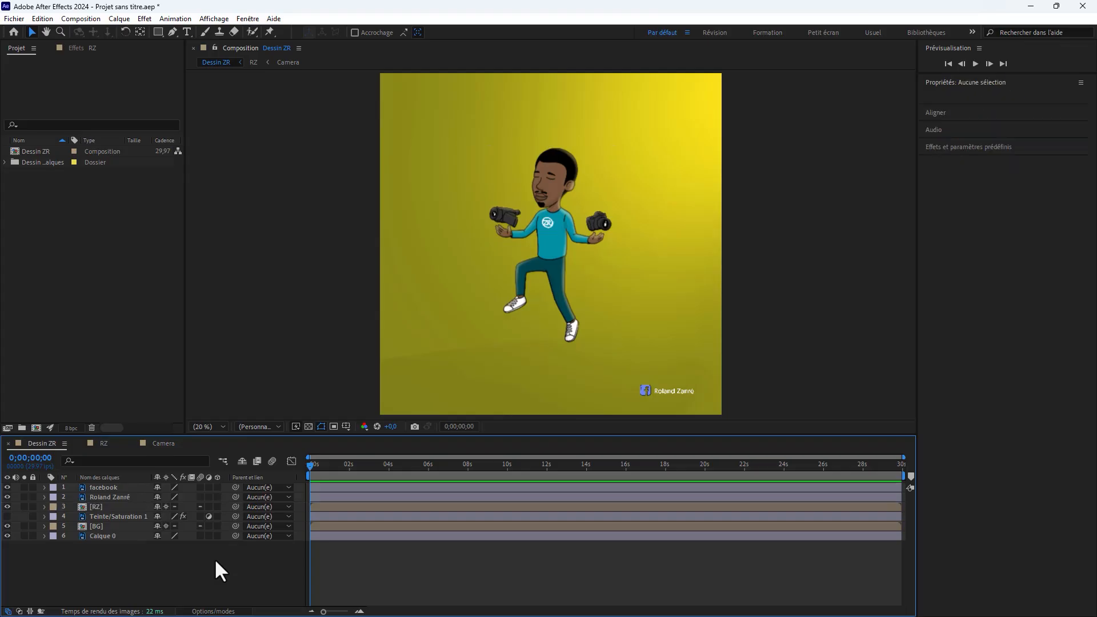
{"action": "left_click", "coordinate": [79, 443]}
{"action": "left_click", "coordinate": [80, 443]}
Step: Show the Teinte/Saturation 1 adjustment layer and expand its Teinte/Saturation effect settings, including the composition options
{"action": "left_click", "coordinate": [7, 517]}
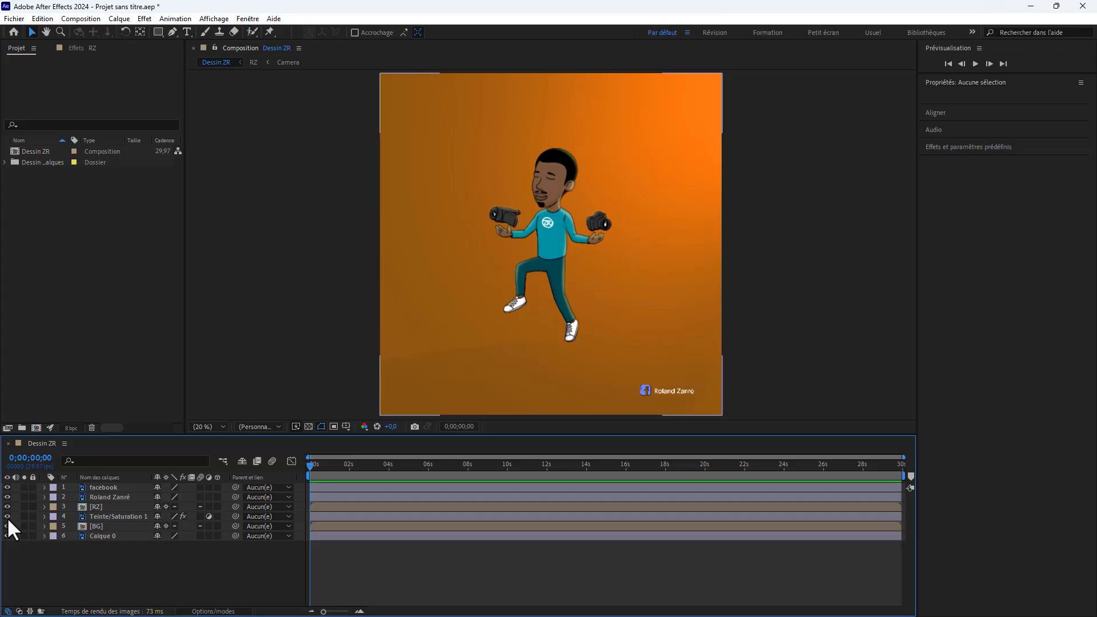
{"action": "left_click", "coordinate": [86, 517]}
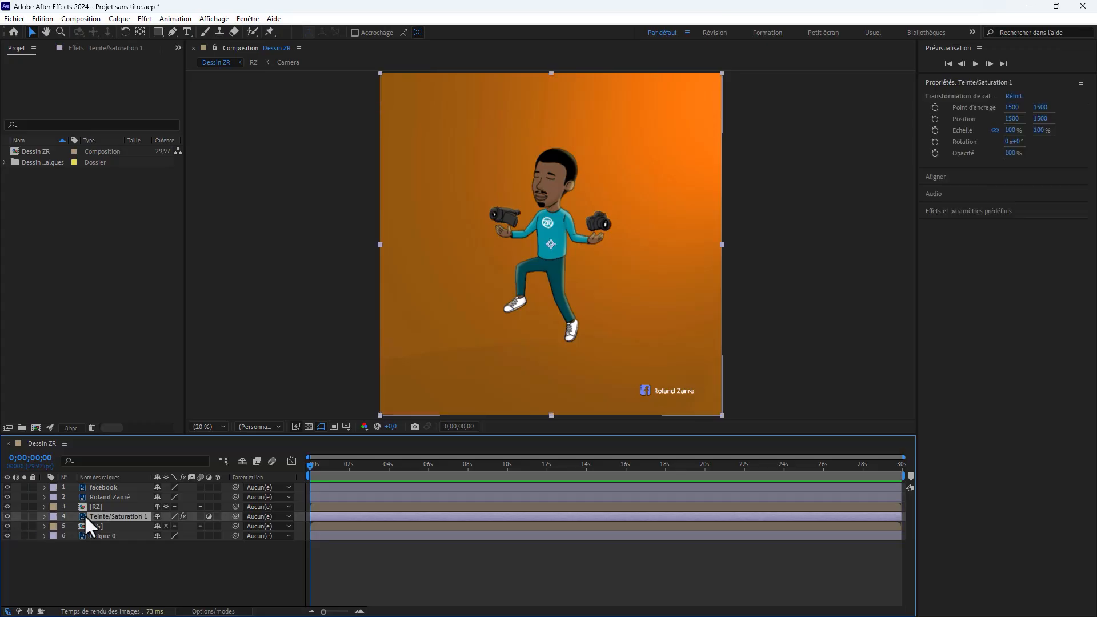
{"action": "left_click", "coordinate": [44, 516]}
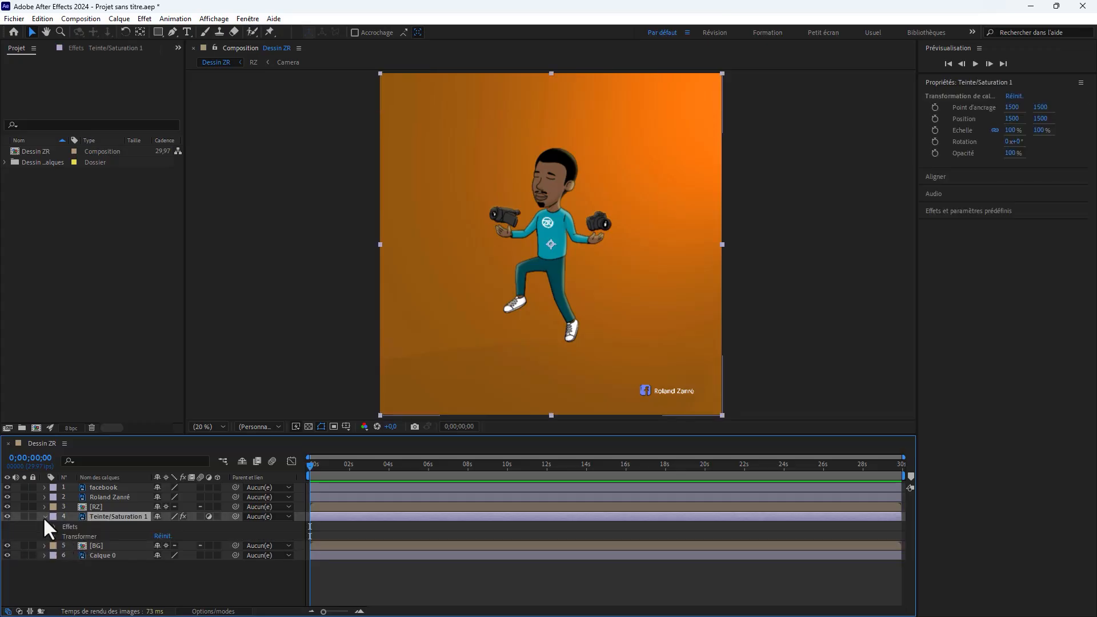
{"action": "left_click", "coordinate": [55, 526]}
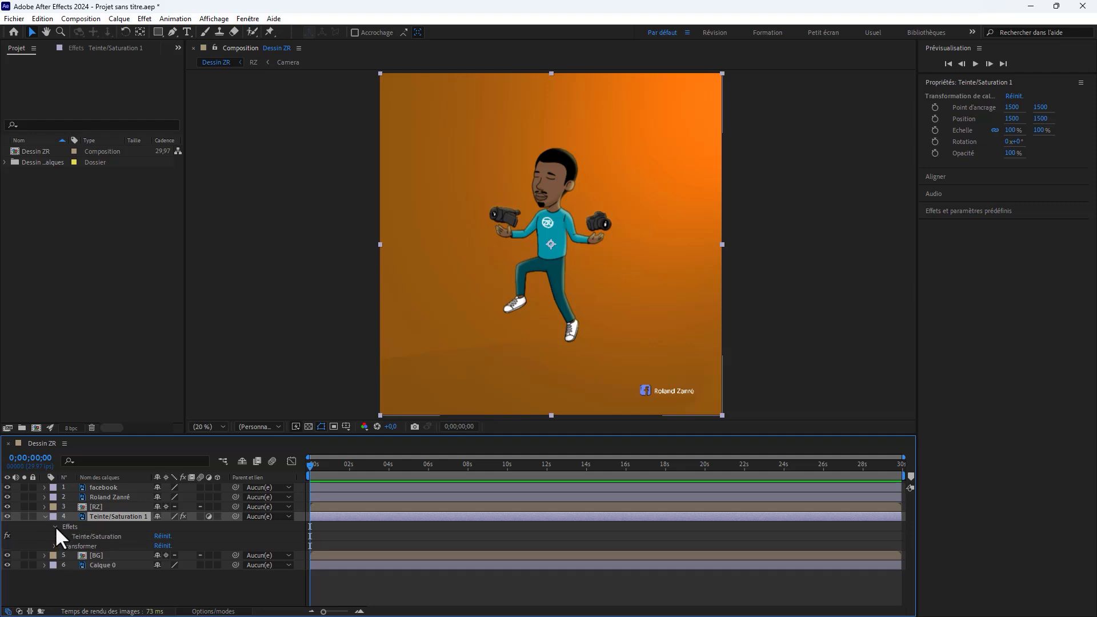
{"action": "left_click", "coordinate": [64, 536]}
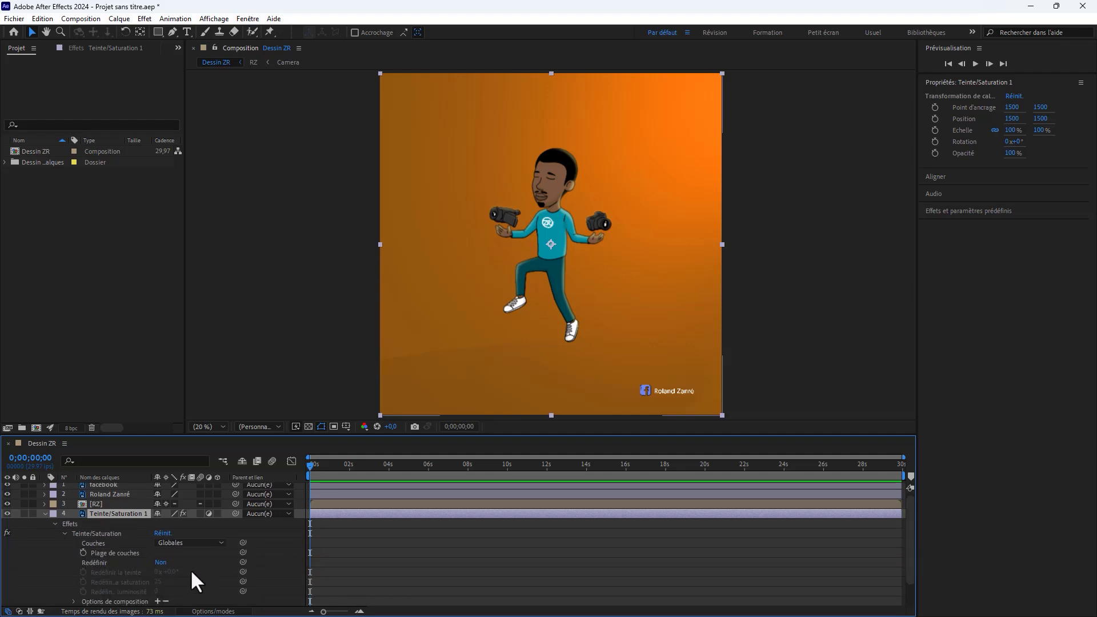
{"action": "scroll", "coordinate": [197, 565], "scroll_direction": "down", "scroll_amount": 1}
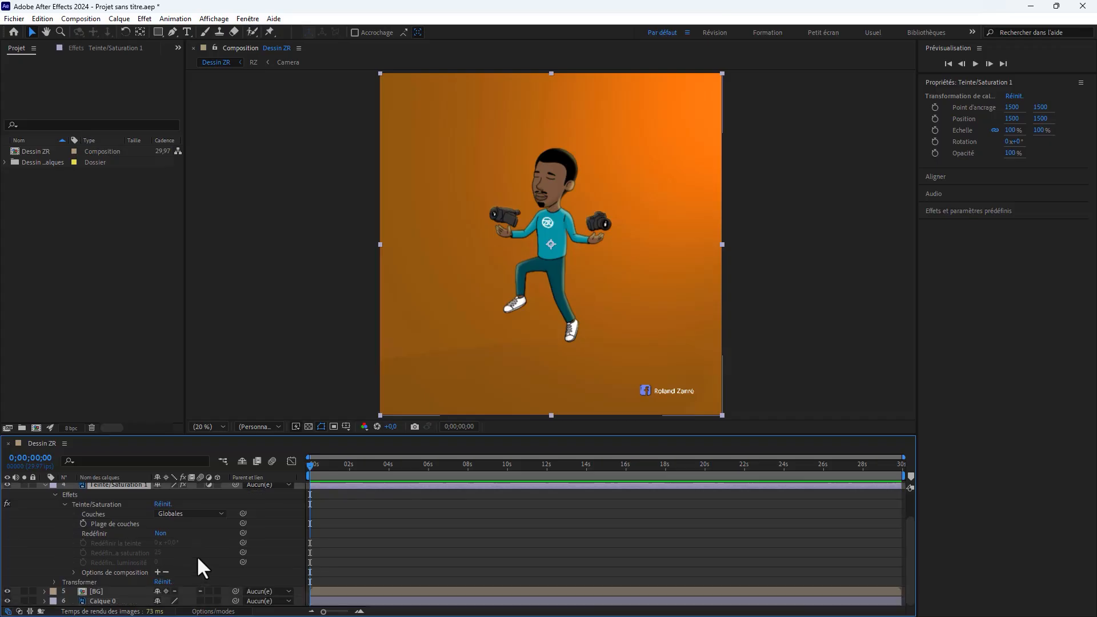
{"action": "left_click", "coordinate": [166, 572]}
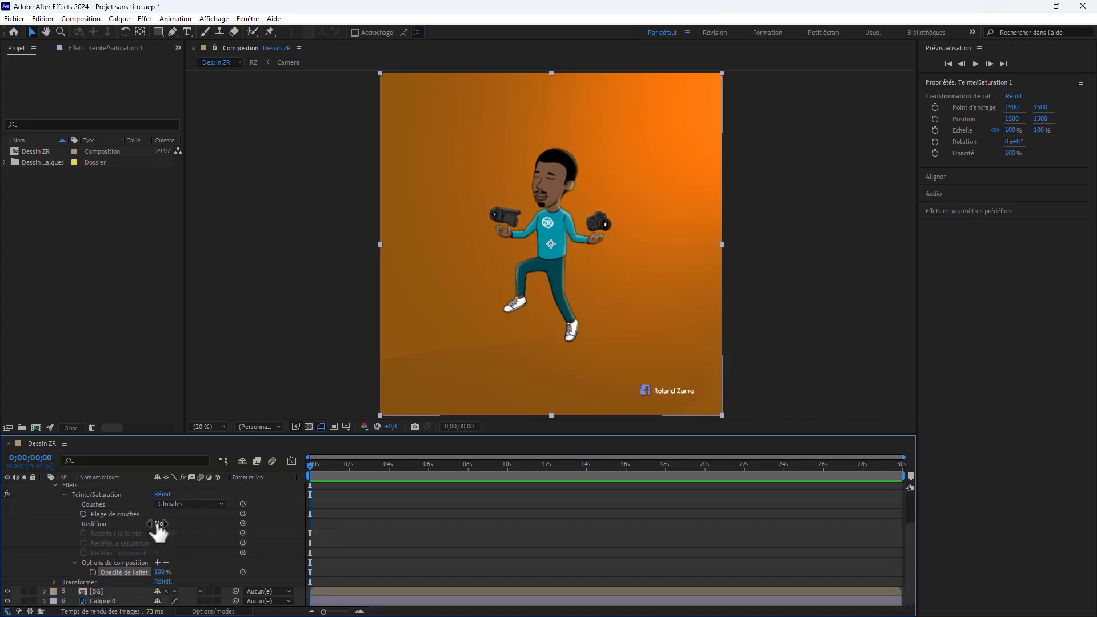
Step: Enable Redéfinir in the Teinte/Saturation effect and set its redefined saturation to 100
{"action": "left_click_drag", "start_coordinate": [159, 524], "coordinate": [129, 526]}
{"action": "left_click", "coordinate": [161, 524]}
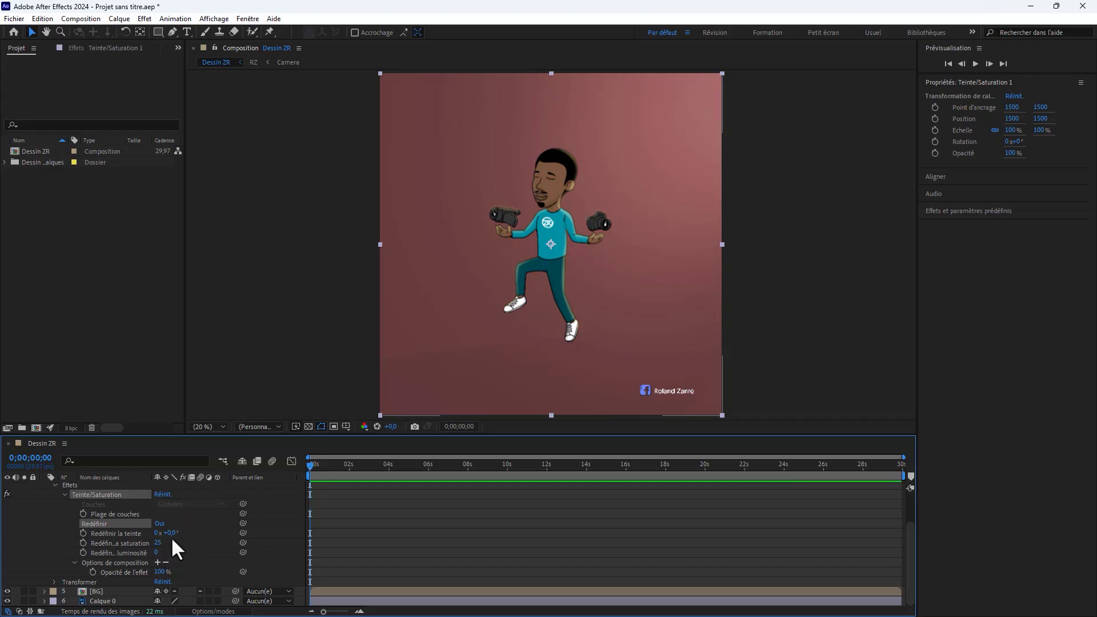
{"action": "left_click_drag", "start_coordinate": [166, 533], "coordinate": [267, 545]}
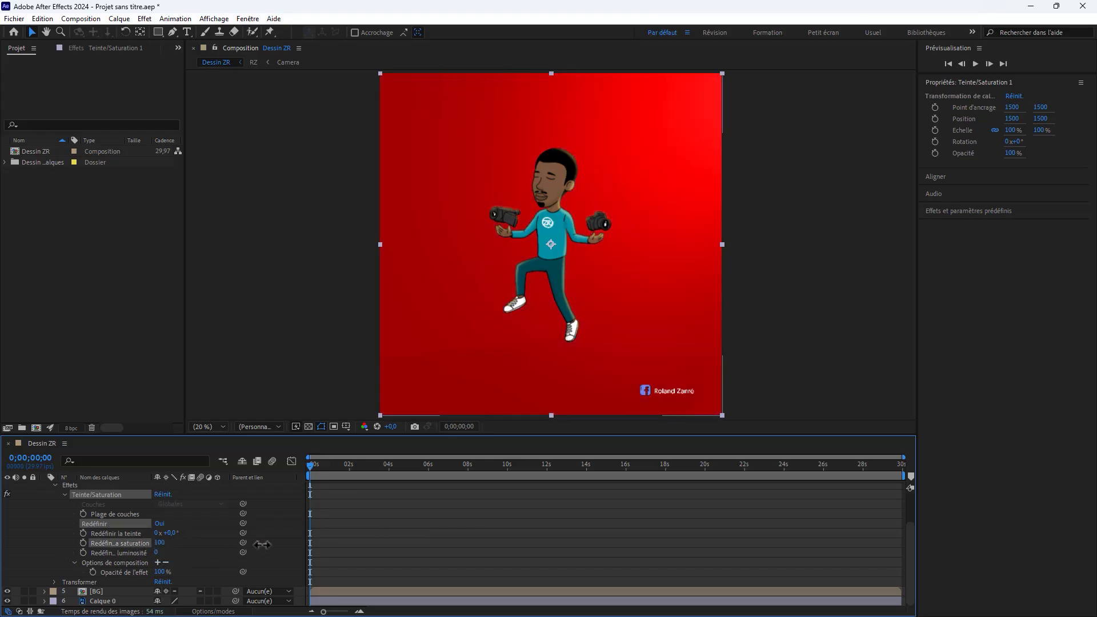
{"action": "left_click_drag", "start_coordinate": [171, 532], "coordinate": [230, 557]}
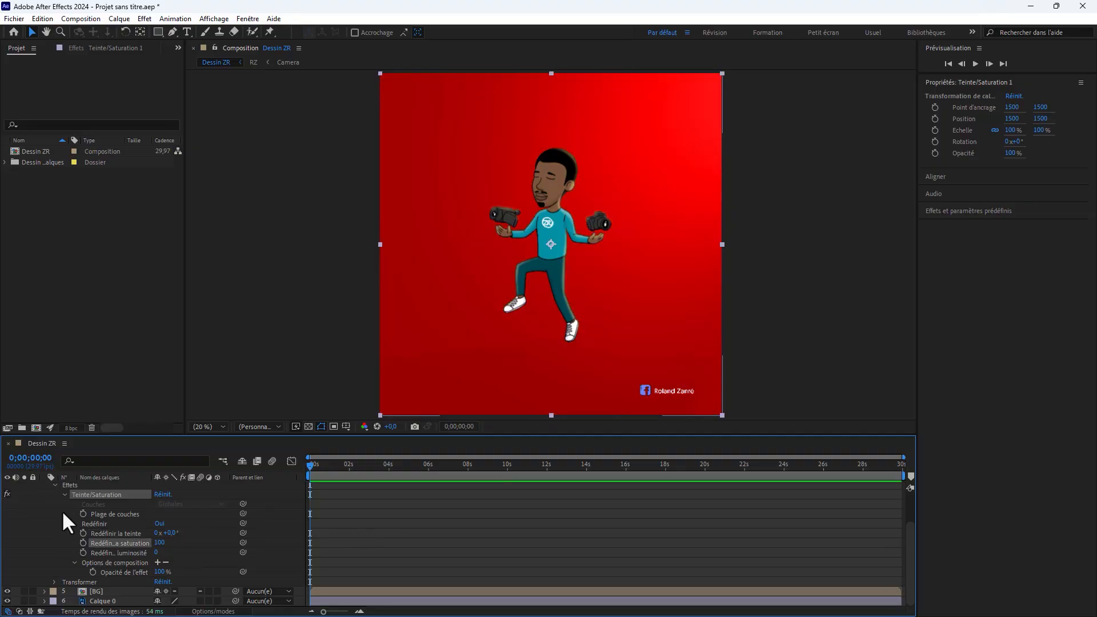
Step: Collapse the Teinte/Saturation effect settings and hide the Teinte/Saturation 1 layer
{"action": "left_click", "coordinate": [64, 493]}
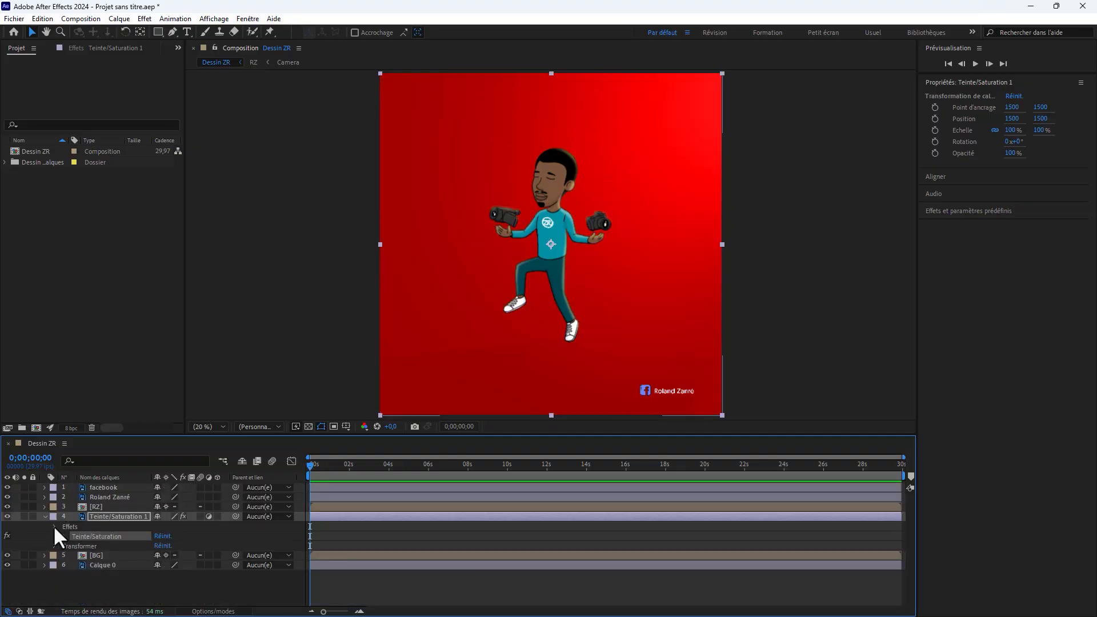
{"action": "left_click", "coordinate": [54, 526]}
{"action": "left_click", "coordinate": [8, 516]}
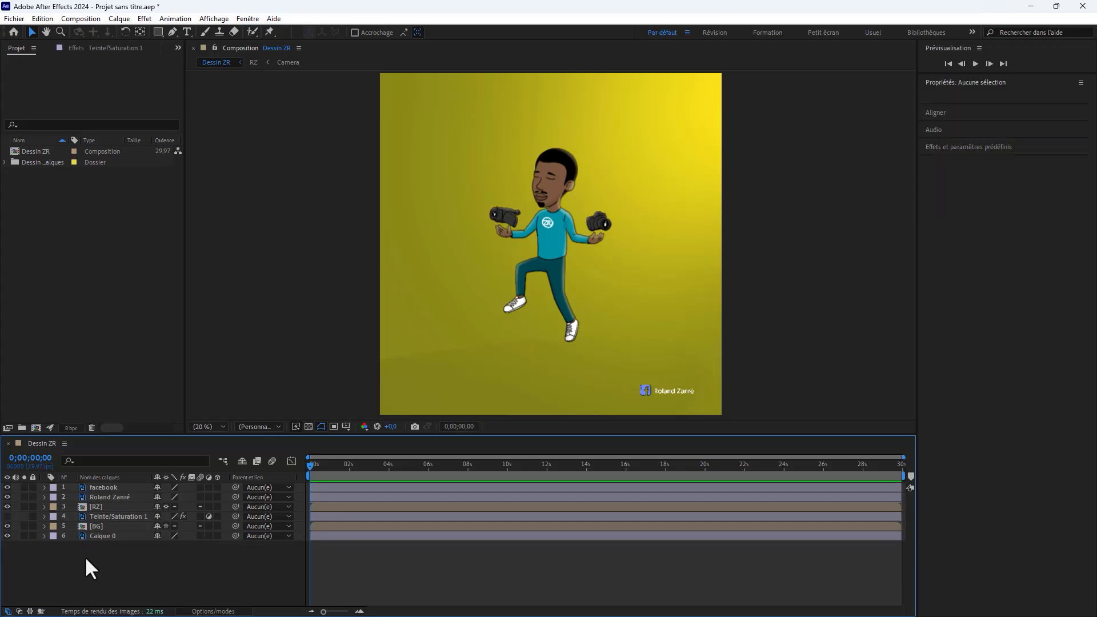
Step: Save the project as Animation 2 in the Ae folder
{"action": "key", "text": "ctrl+s"}
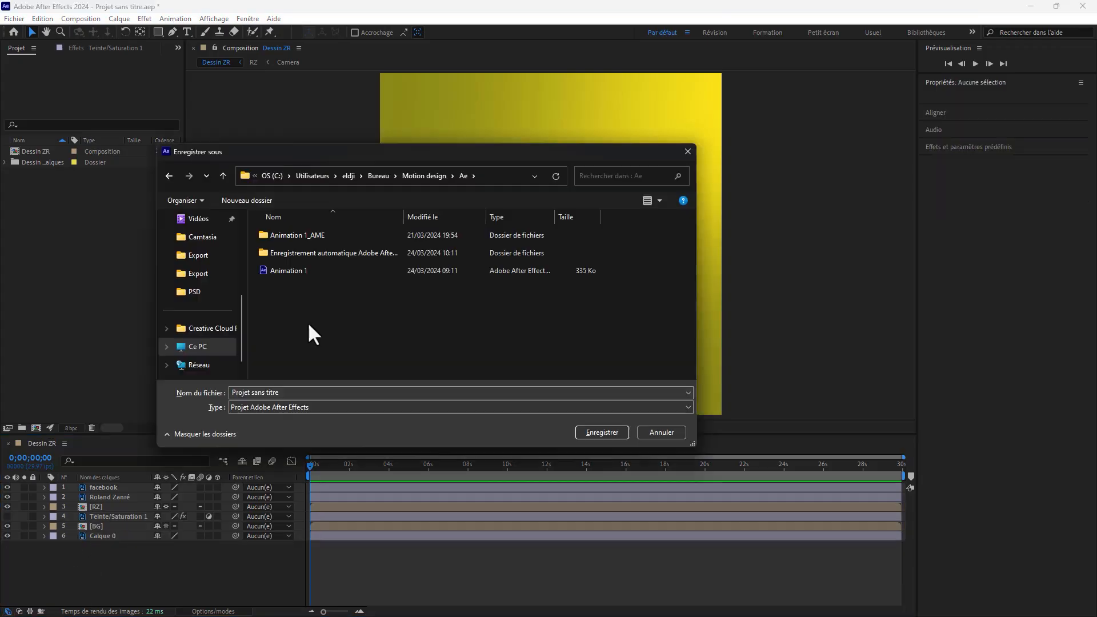
{"action": "type", "text": "Animation 2"}
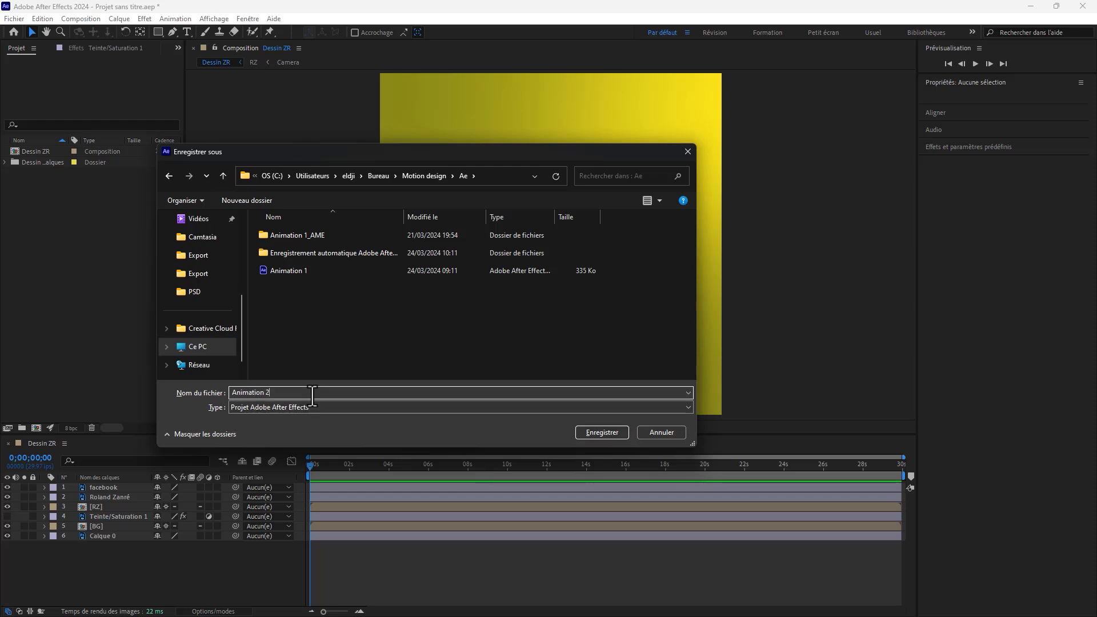
{"action": "key", "text": "Return"}
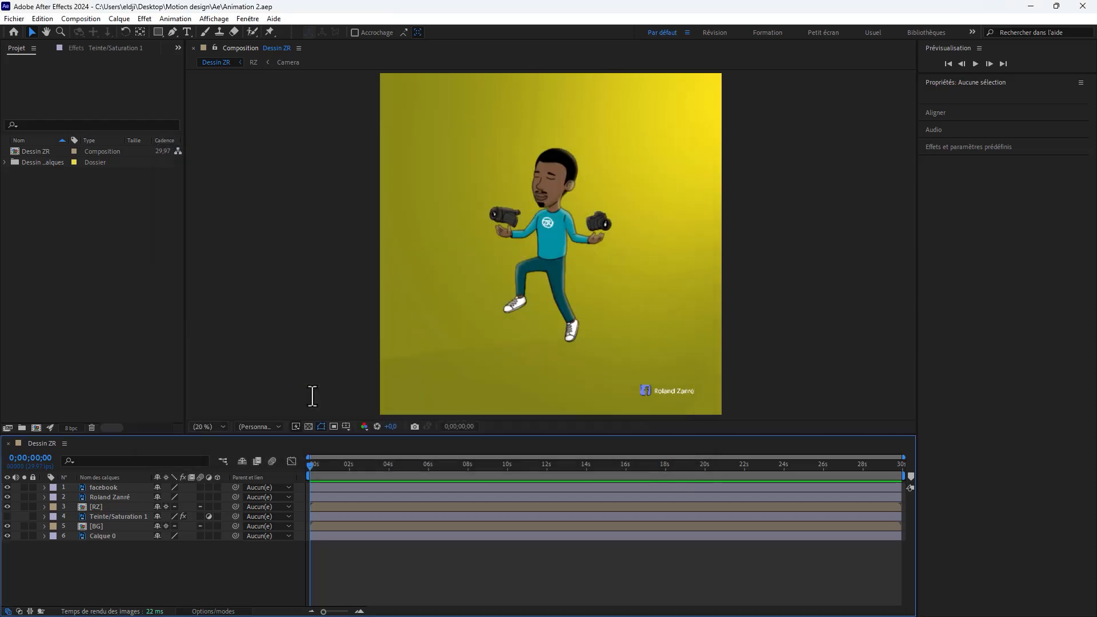
Step: Set the Dessin ZR composition's duration to 0;00;05;00 in its composition settings
{"action": "right_click", "coordinate": [40, 458]}
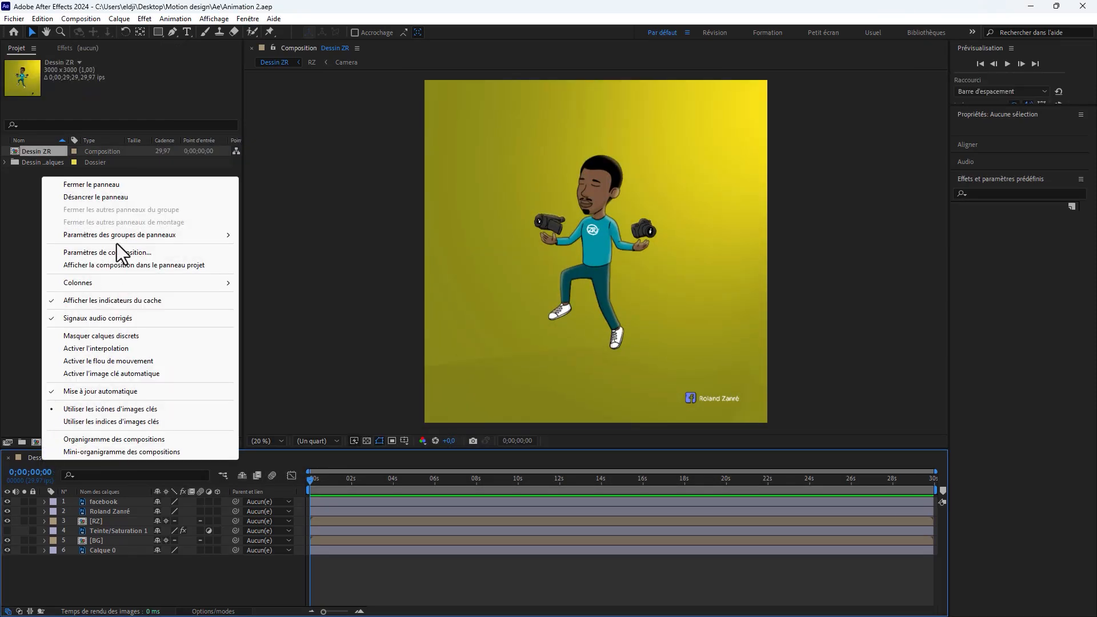
{"action": "left_click", "coordinate": [103, 252]}
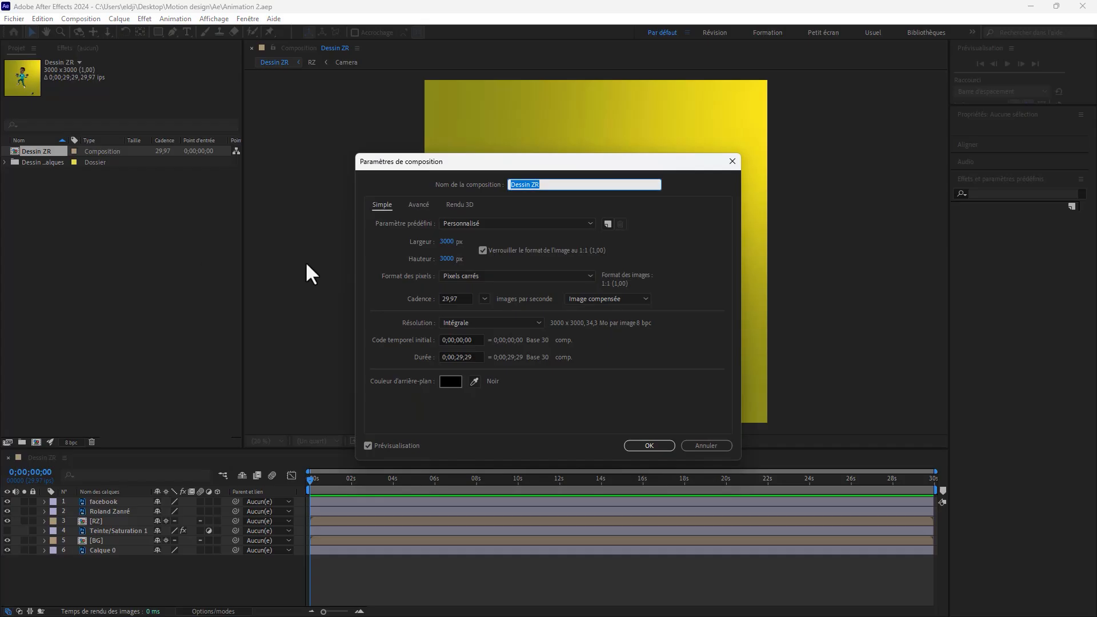
{"action": "left_click", "coordinate": [465, 357]}
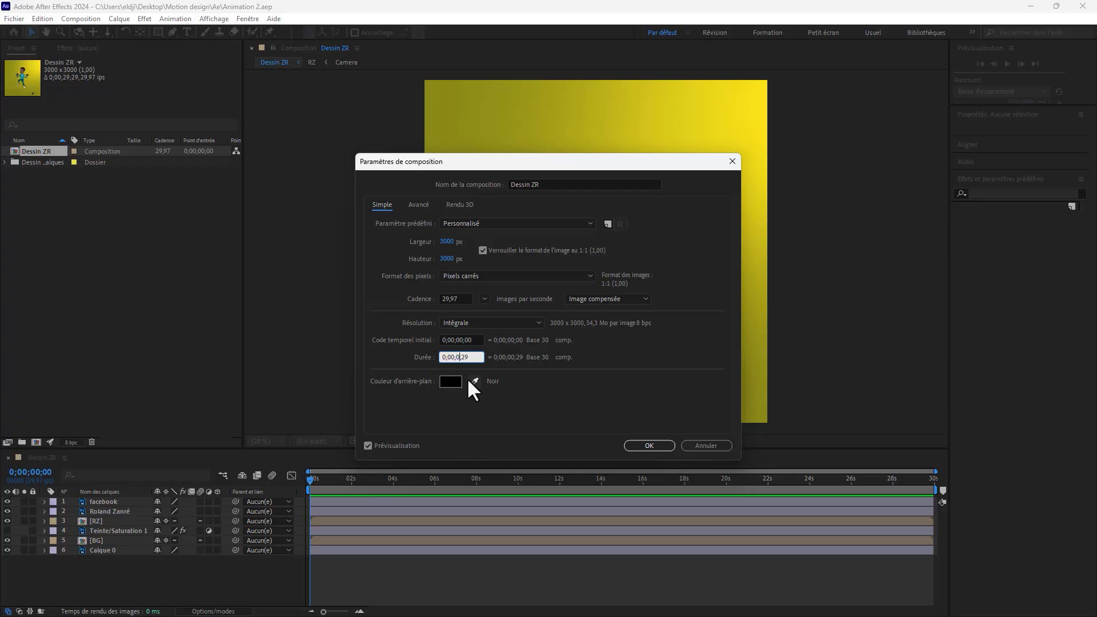
{"action": "key", "text": "BackSpace"}
{"action": "key", "text": "BackSpace"}
{"action": "type", "text": "00"}
{"action": "left_click", "coordinate": [648, 445]}
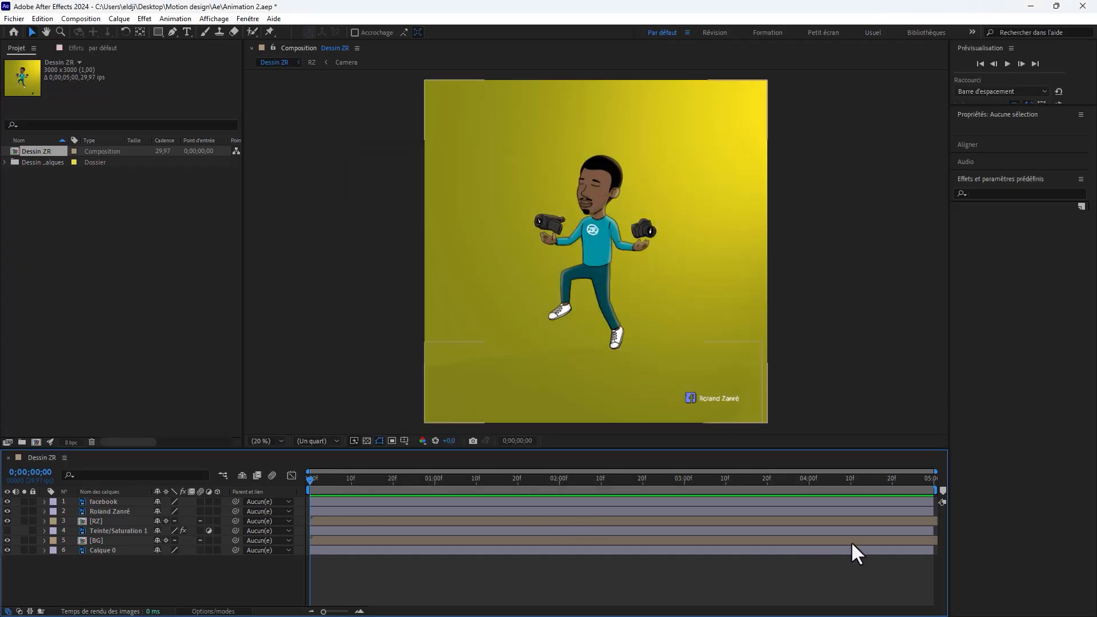
Step: Open the RZ precomposition and set its duration to 0;00;05;00 in the composition settings
{"action": "left_click", "coordinate": [922, 519]}
{"action": "left_click", "coordinate": [909, 540]}
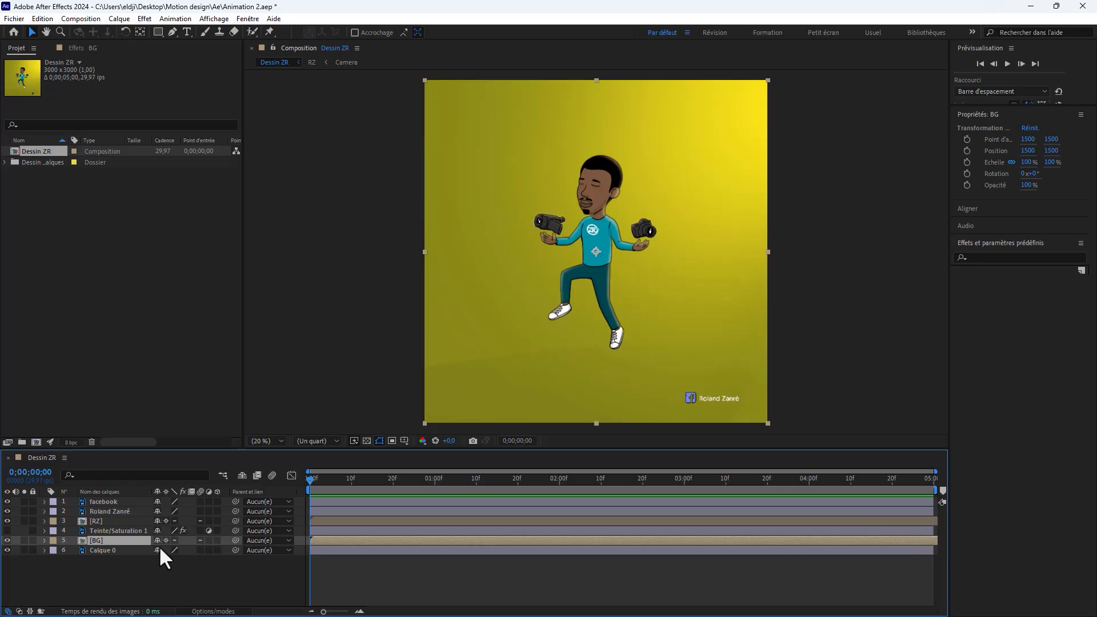
{"action": "double_click", "coordinate": [94, 521]}
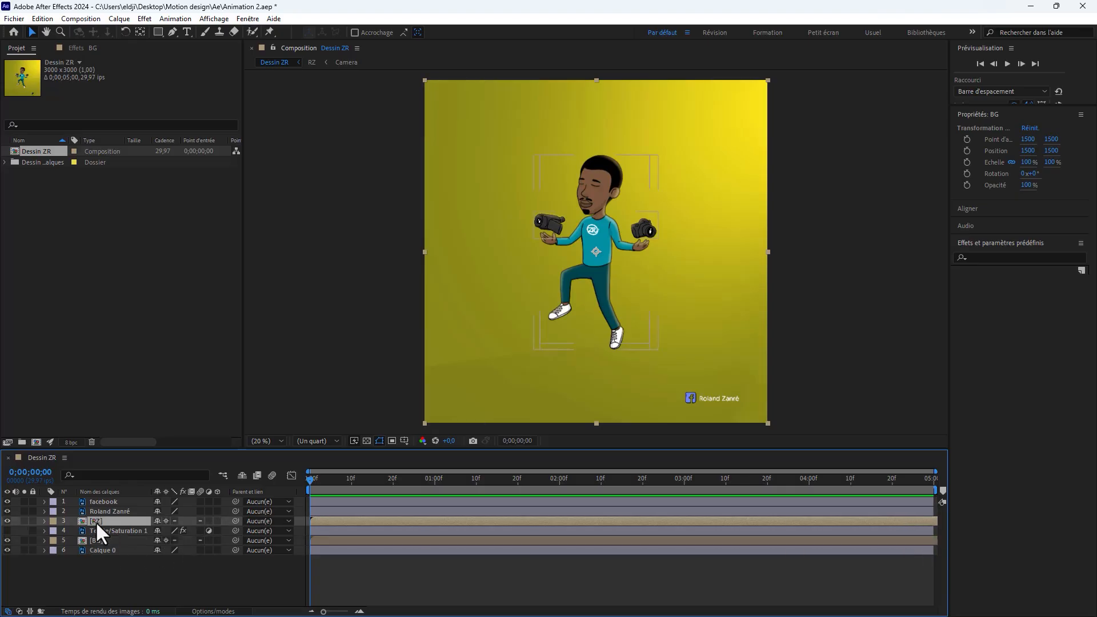
{"action": "right_click", "coordinate": [102, 457]}
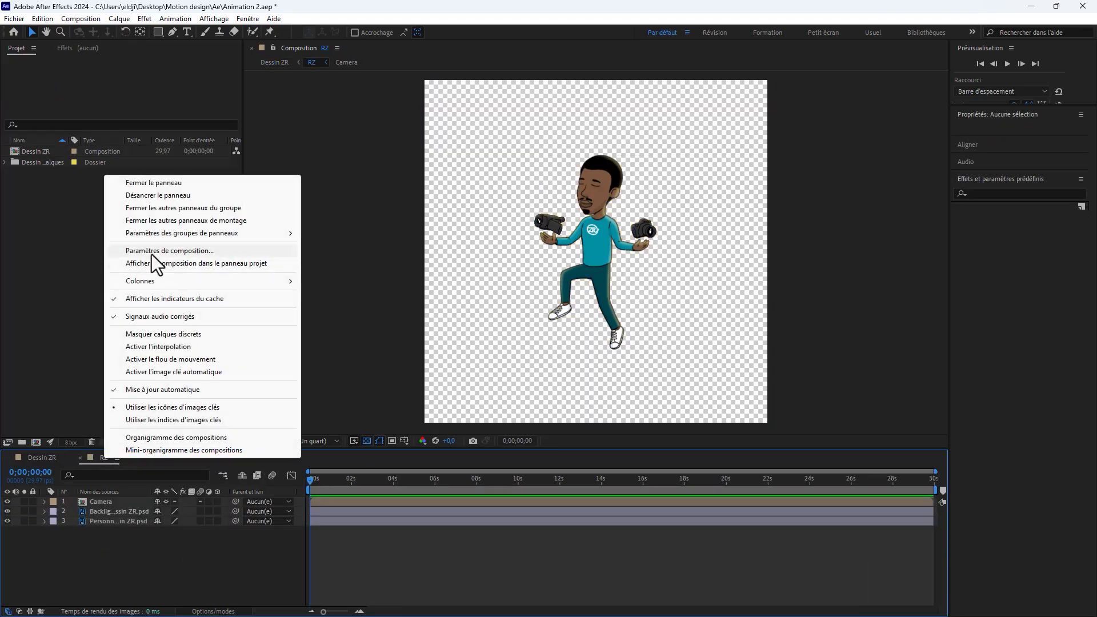
{"action": "left_click", "coordinate": [152, 251]}
{"action": "left_click", "coordinate": [460, 357]}
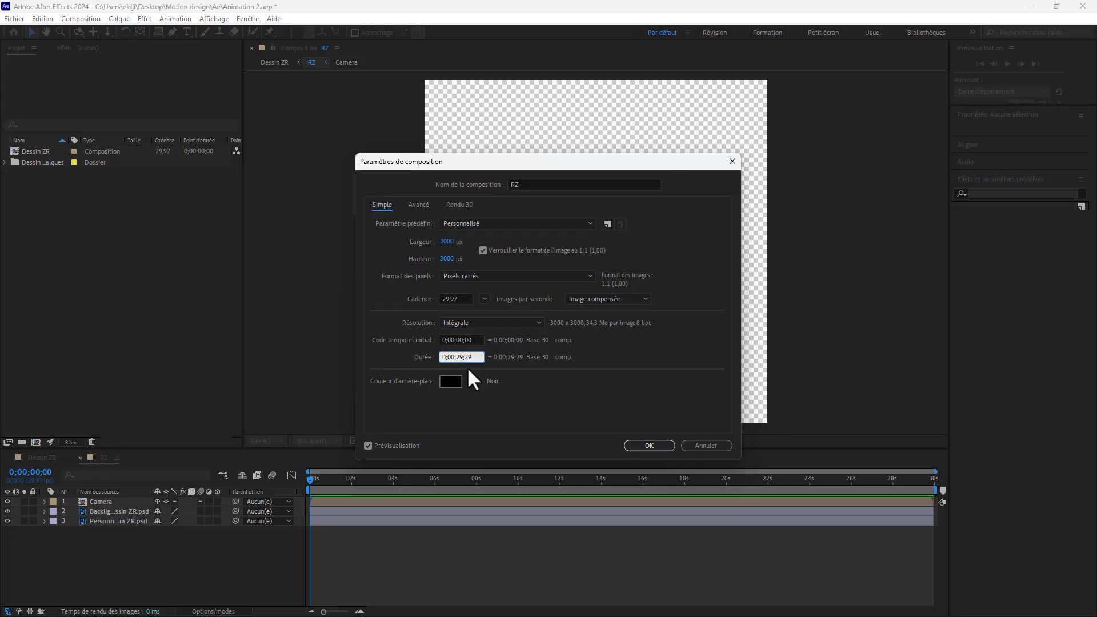
{"action": "type", "text": "500"}
{"action": "key", "text": "Return"}
{"action": "left_click", "coordinate": [646, 445]}
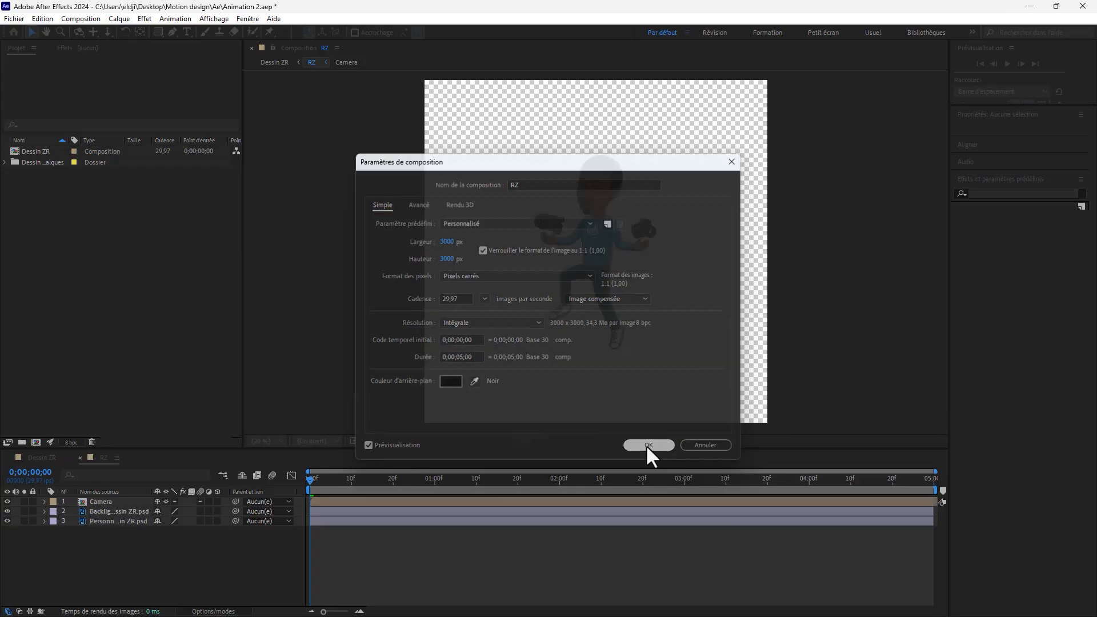
Step: Open the Camera precomposition inside RZ and set its duration to 5 seconds in the composition settings
{"action": "left_click", "coordinate": [97, 501]}
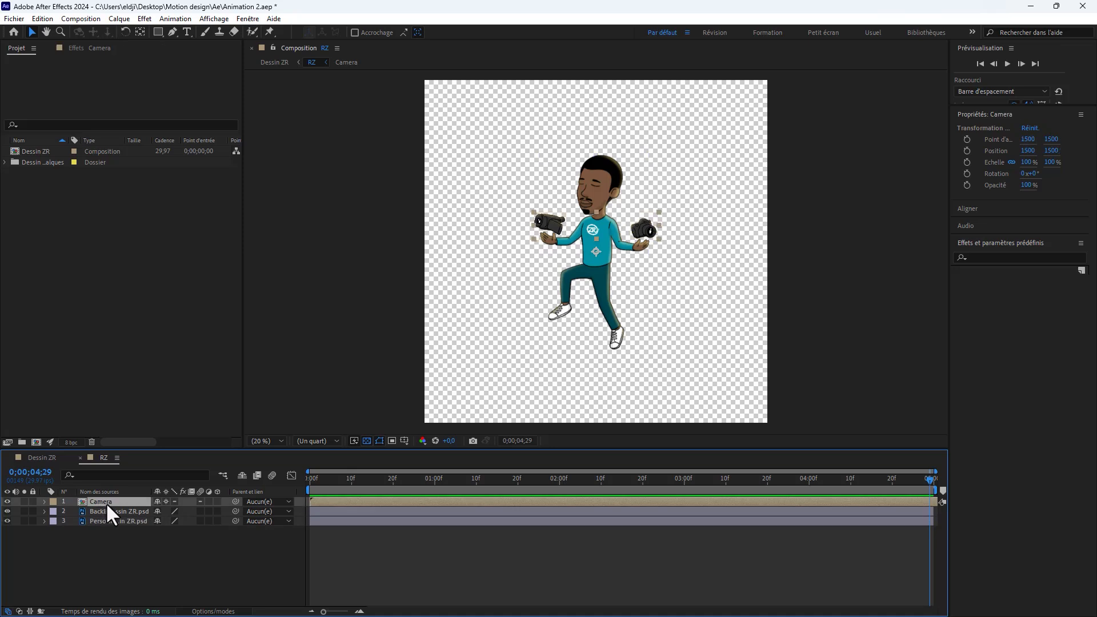
{"action": "double_click", "coordinate": [105, 502]}
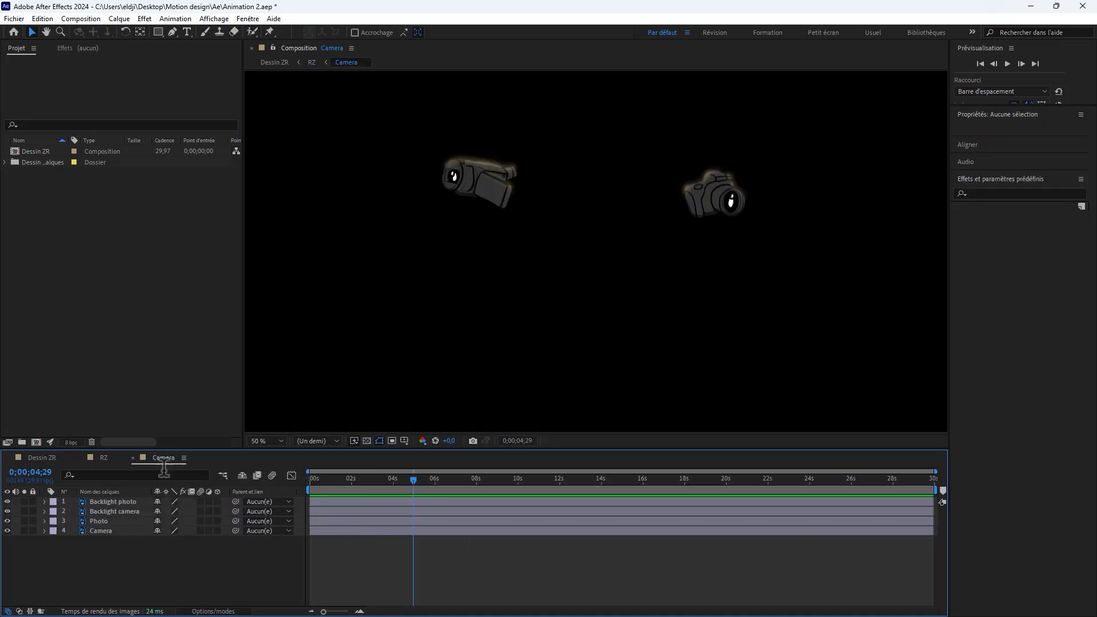
{"action": "right_click", "coordinate": [159, 461]}
{"action": "left_click", "coordinate": [216, 248]}
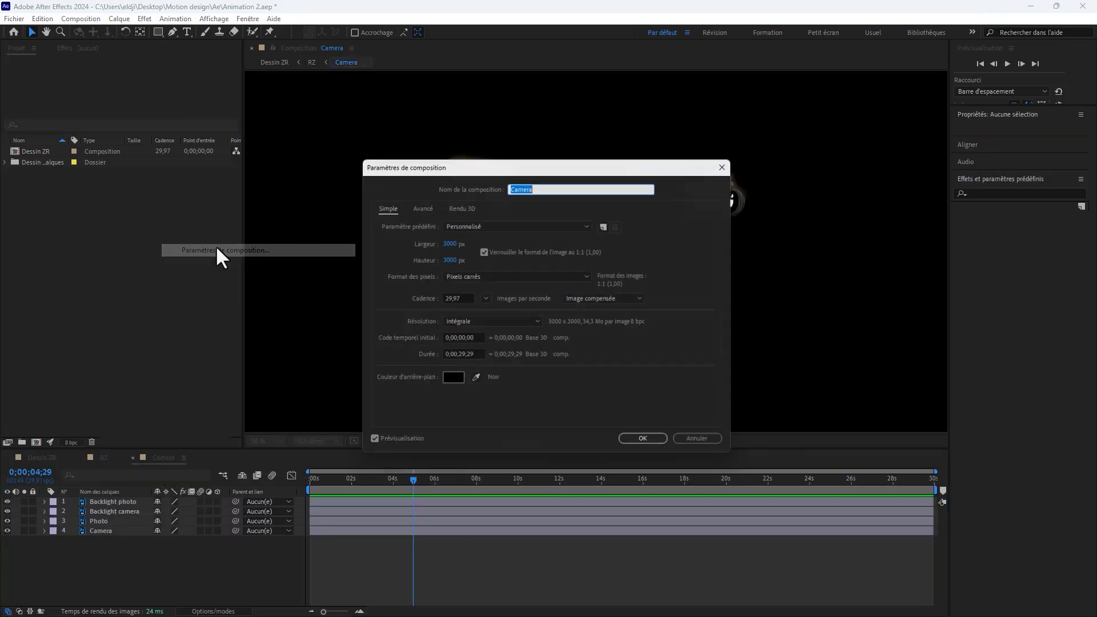
{"action": "left_click", "coordinate": [475, 353]}
{"action": "type", "text": "500"}
{"action": "left_click", "coordinate": [659, 444]}
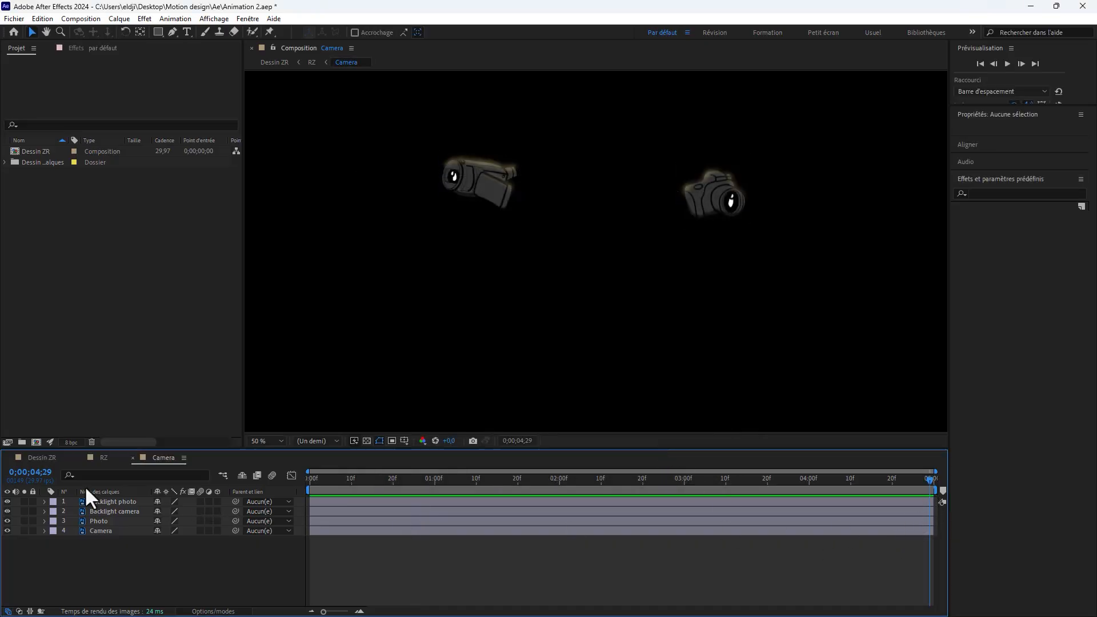
Step: Open the BG precomposition from Dessin ZR and set its duration to 5 seconds in the composition settings
{"action": "left_click", "coordinate": [46, 457]}
{"action": "double_click", "coordinate": [101, 540]}
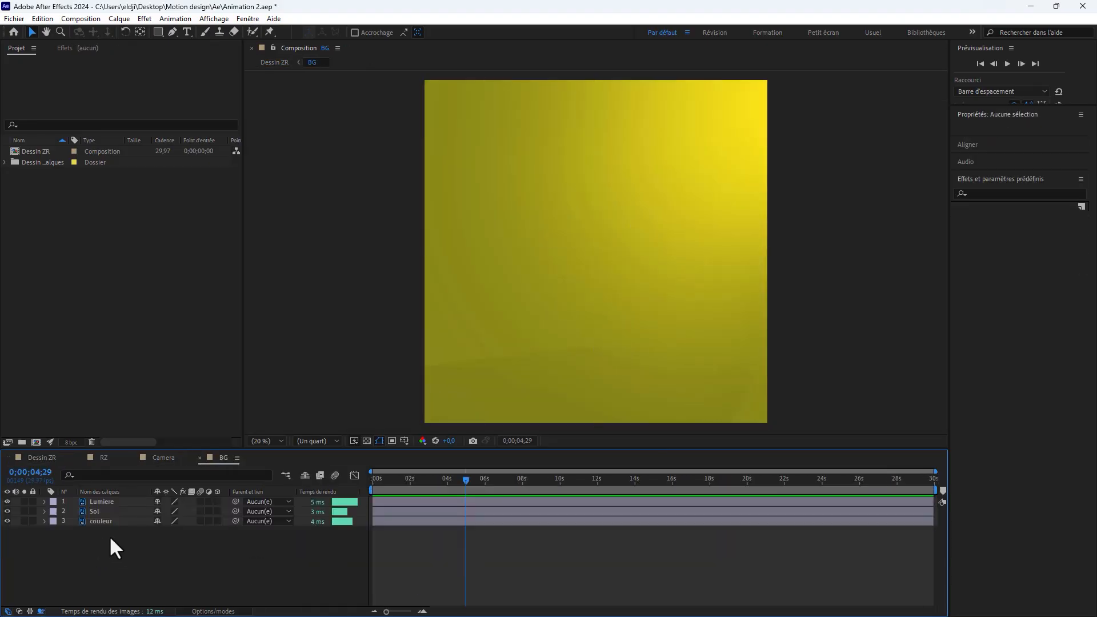
{"action": "right_click", "coordinate": [222, 458]}
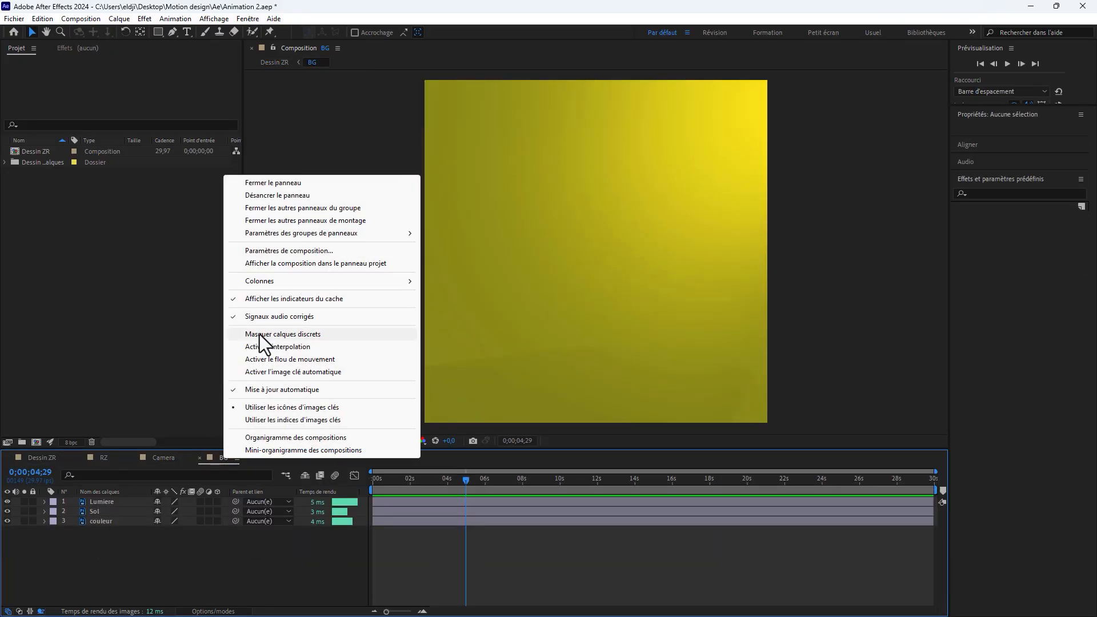
{"action": "left_click", "coordinate": [288, 252]}
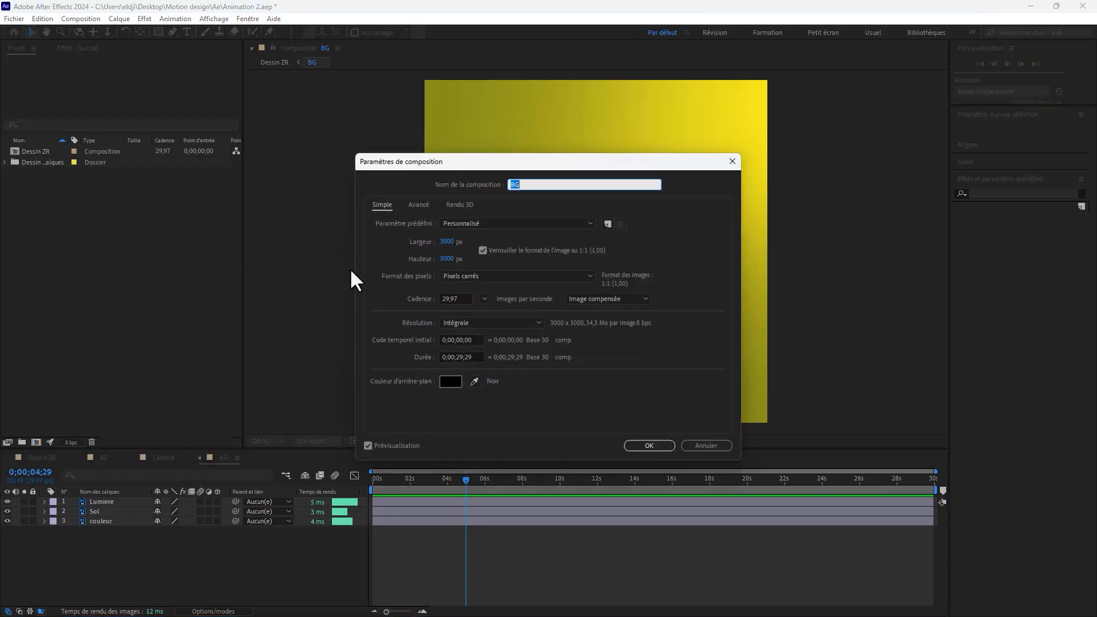
{"action": "left_click", "coordinate": [462, 356]}
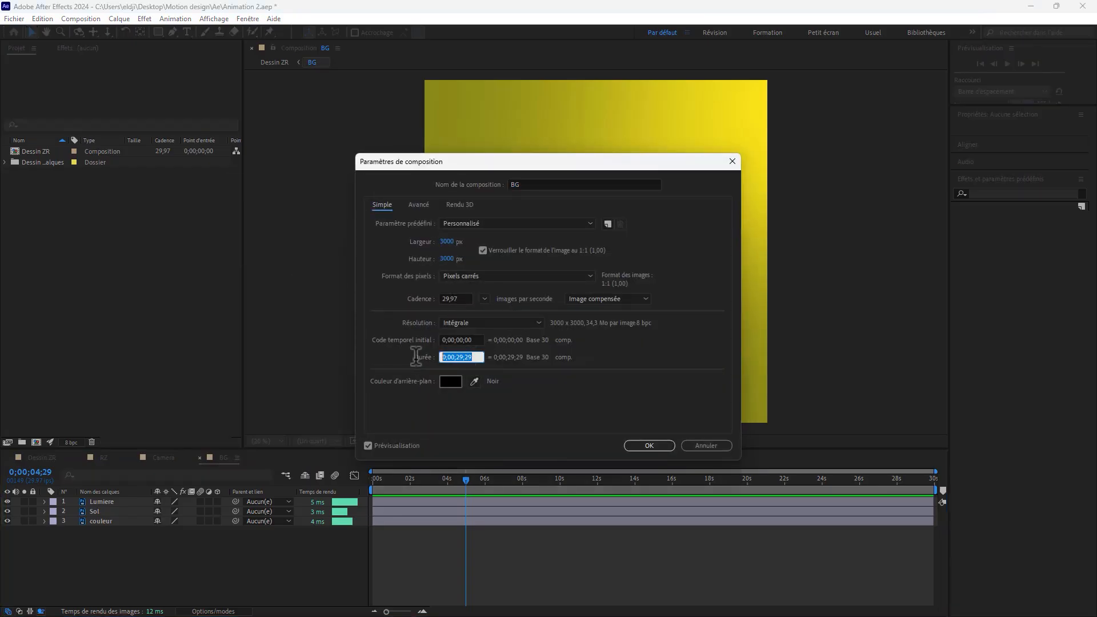
{"action": "type", "text": "500"}
{"action": "left_click", "coordinate": [639, 445]}
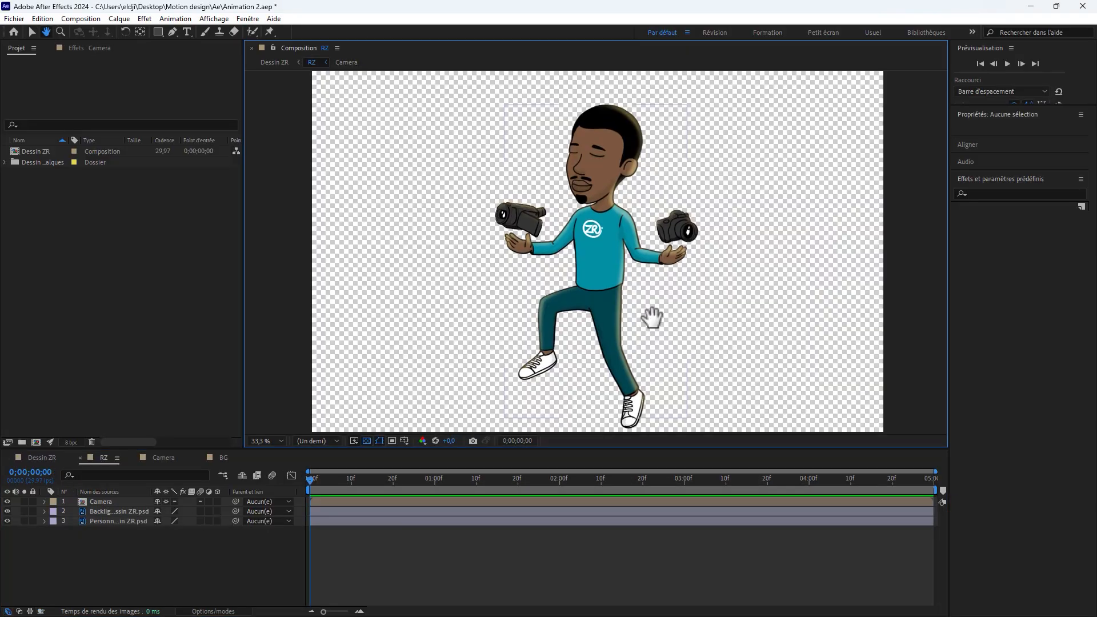
Step: In the RZ composition, hide the Backlight layer and select the Personnage layer
{"action": "left_click_drag", "start_coordinate": [651, 324], "coordinate": [651, 313]}
{"action": "key", "text": "v"}
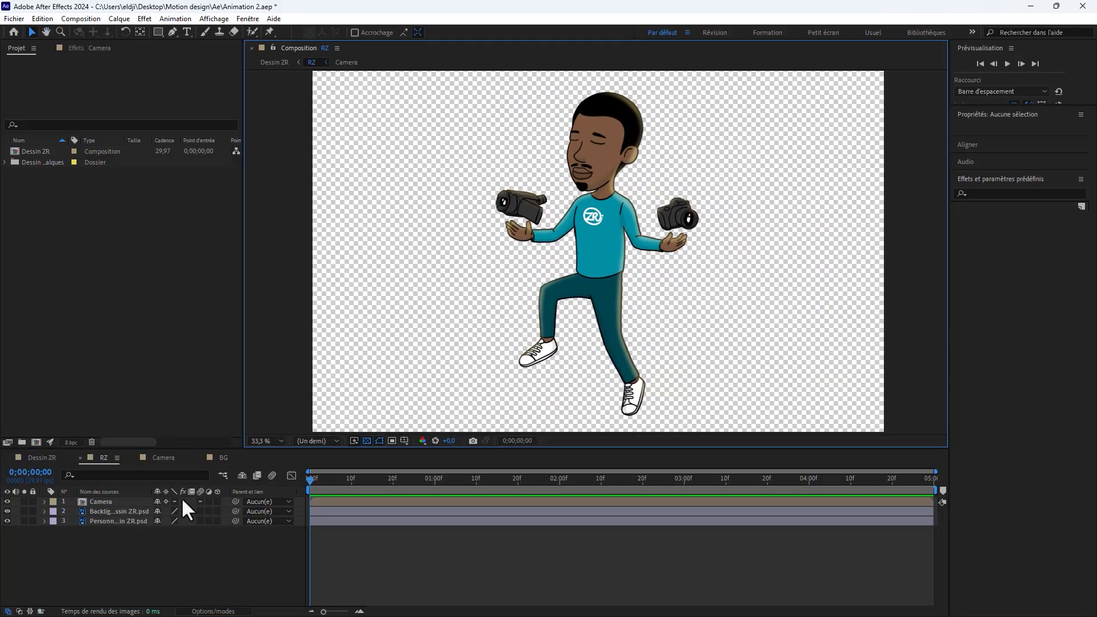
{"action": "left_click", "coordinate": [118, 511]}
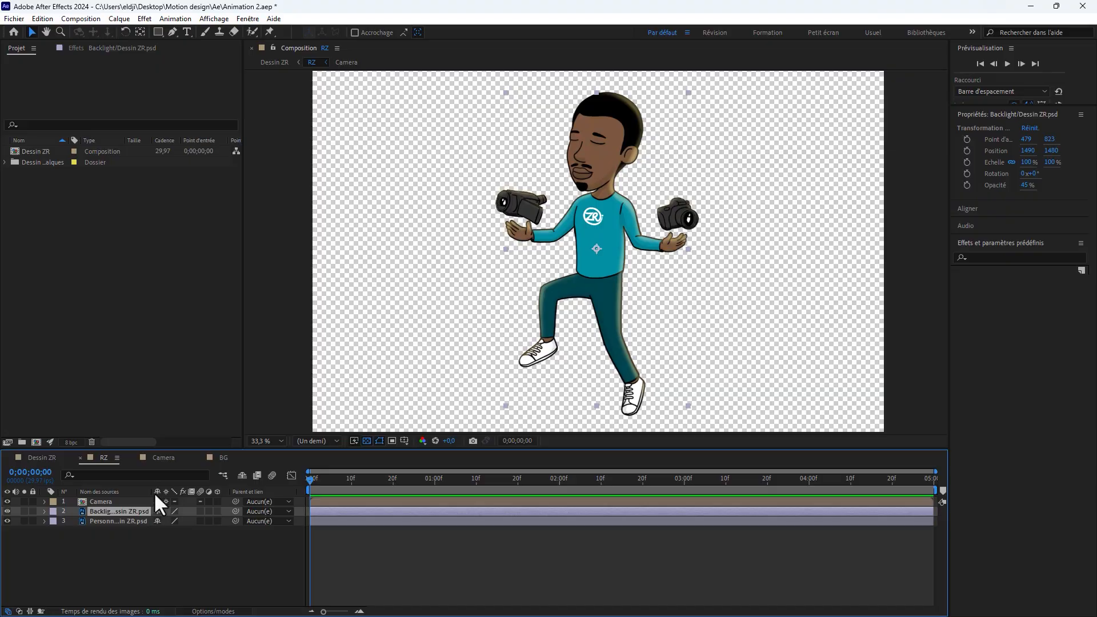
{"action": "left_click", "coordinate": [7, 512]}
{"action": "left_click", "coordinate": [98, 522]}
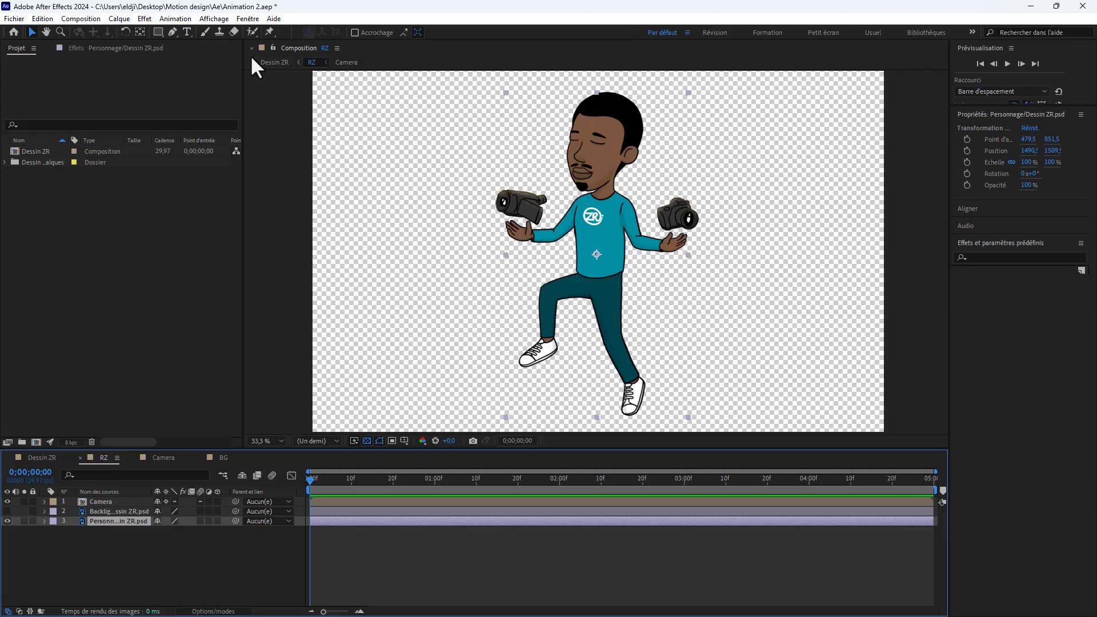
Step: Place a puppet pin on top of the character's head and expand the Marionnette effect's mesh down to its deformation pins
{"action": "left_click", "coordinate": [268, 31]}
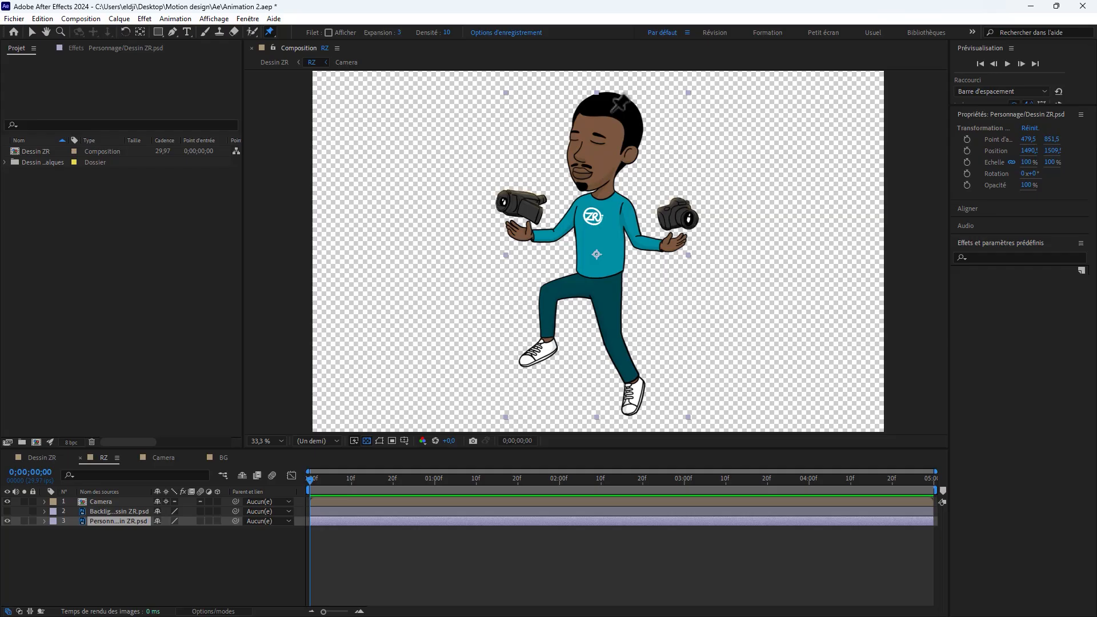
{"action": "left_click", "coordinate": [607, 105]}
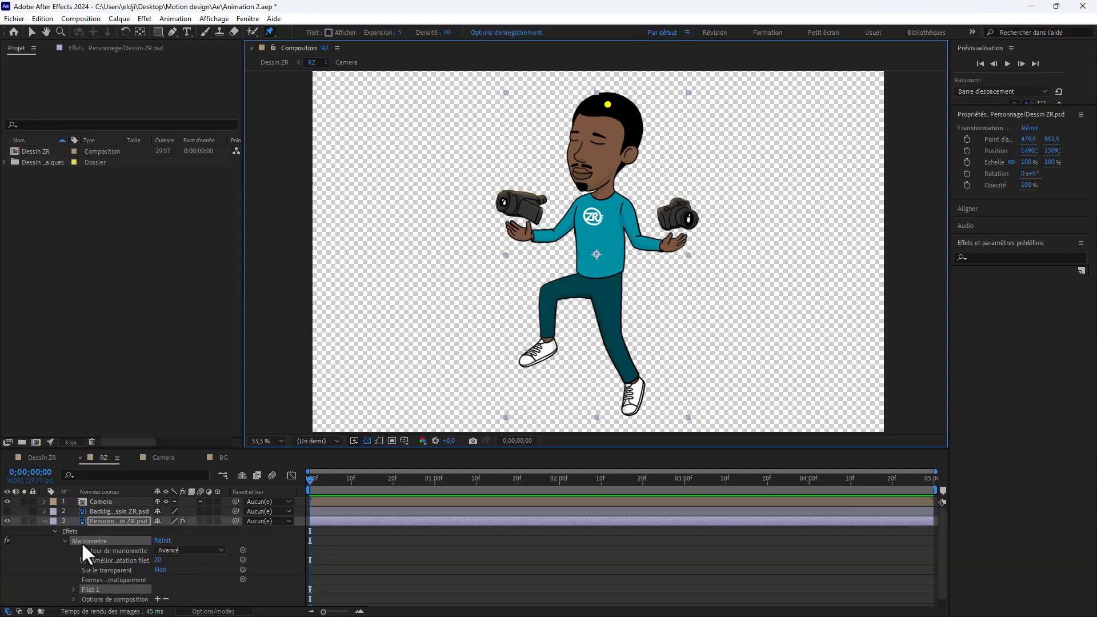
{"action": "scroll", "coordinate": [56, 581], "scroll_direction": "down", "scroll_amount": 1}
{"action": "left_click", "coordinate": [74, 582]}
{"action": "scroll", "coordinate": [73, 580], "scroll_direction": "down", "scroll_amount": 1}
{"action": "scroll", "coordinate": [78, 594], "scroll_direction": "down", "scroll_amount": 2}
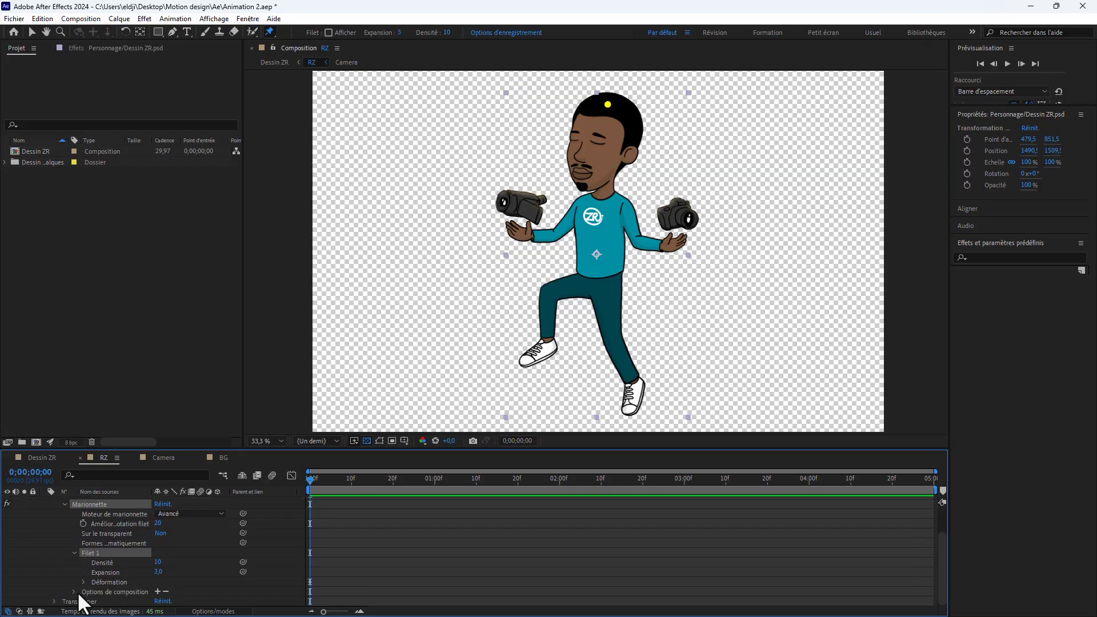
{"action": "left_click", "coordinate": [83, 582]}
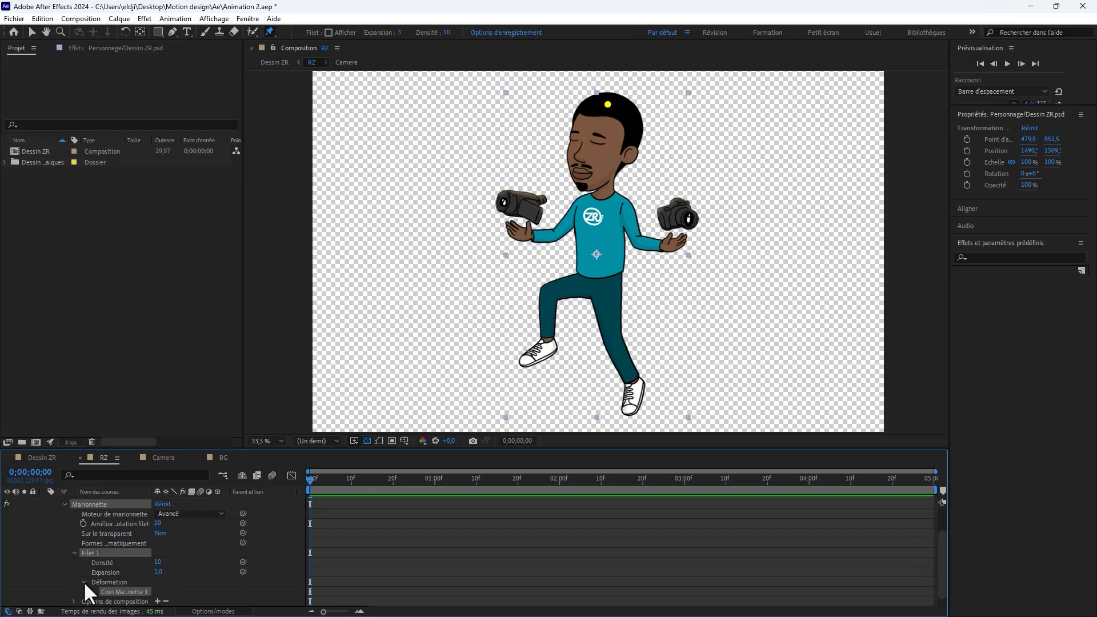
{"action": "scroll", "coordinate": [172, 581], "scroll_direction": "down", "scroll_amount": 1}
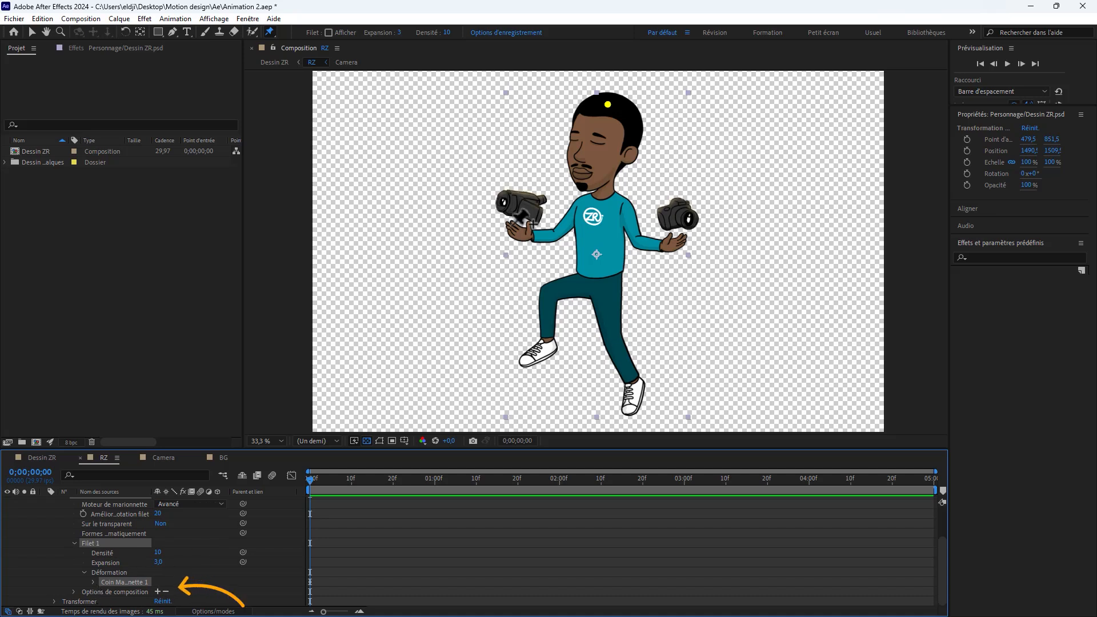
Step: Add puppet pins to the character's neck and to both shoulders, elbows, wrists and hands
{"action": "left_click", "coordinate": [604, 189]}
{"action": "scroll", "coordinate": [189, 566], "scroll_direction": "down", "scroll_amount": 1}
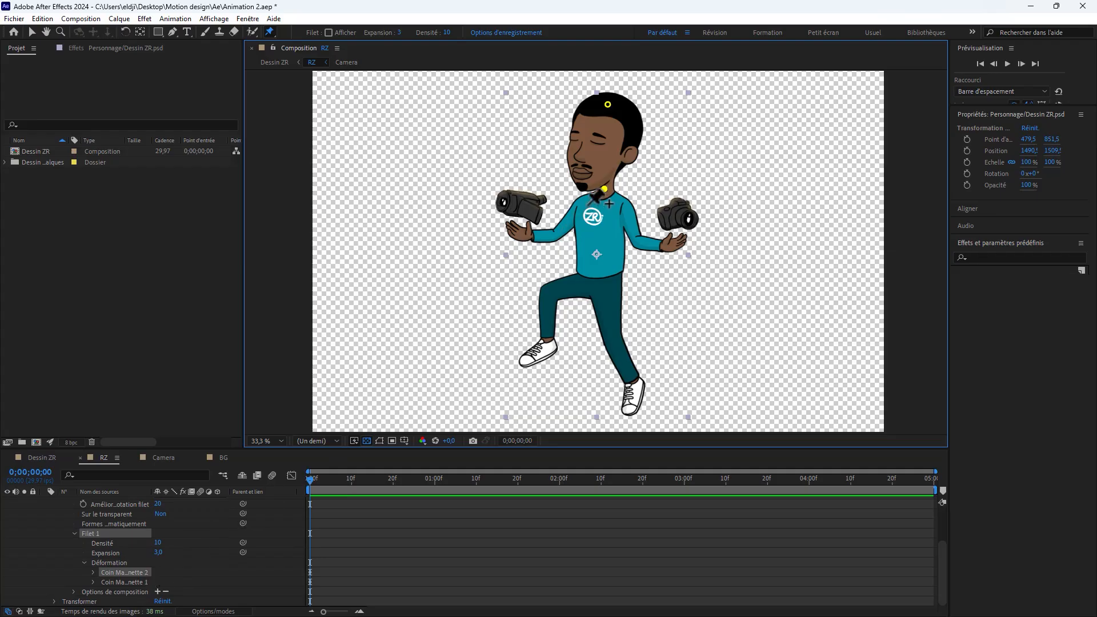
{"action": "left_click", "coordinate": [584, 201]}
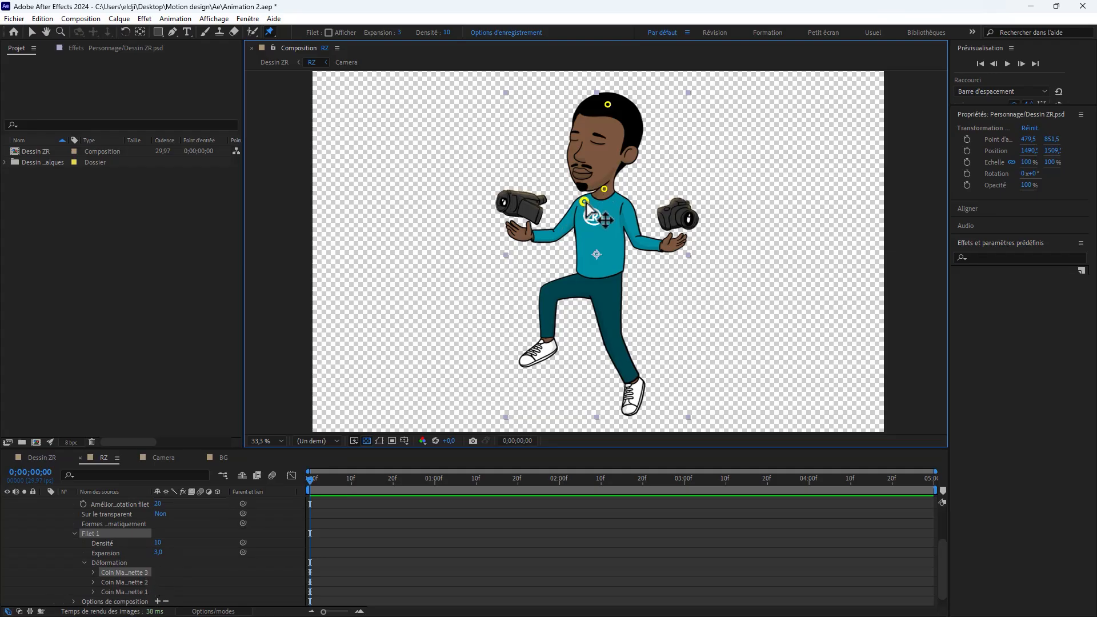
{"action": "left_click", "coordinate": [626, 207]}
{"action": "left_click", "coordinate": [637, 239]}
{"action": "left_click", "coordinate": [553, 235]}
{"action": "left_click", "coordinate": [530, 235]}
{"action": "left_click", "coordinate": [662, 245]}
{"action": "left_click", "coordinate": [682, 238]}
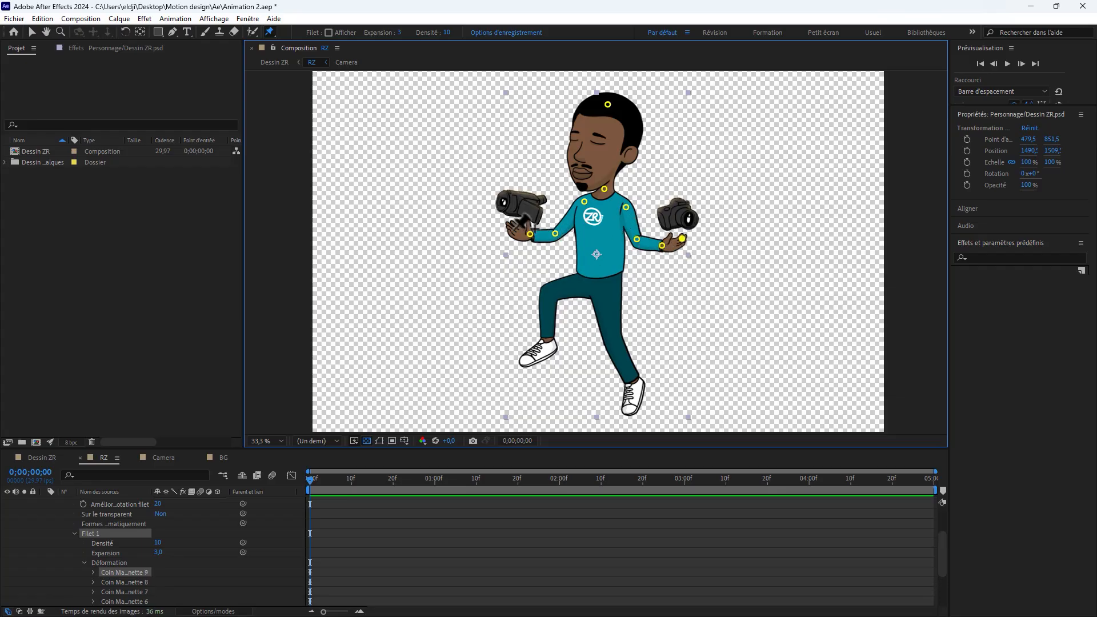
{"action": "left_click", "coordinate": [510, 225]}
Step: Add puppet pins to the character's chest, belly and pelvis, and to both knees, ankles and shoe tips
{"action": "left_click", "coordinate": [597, 216]}
{"action": "left_click", "coordinate": [598, 244]}
{"action": "left_click", "coordinate": [597, 282]}
{"action": "left_click", "coordinate": [550, 293]}
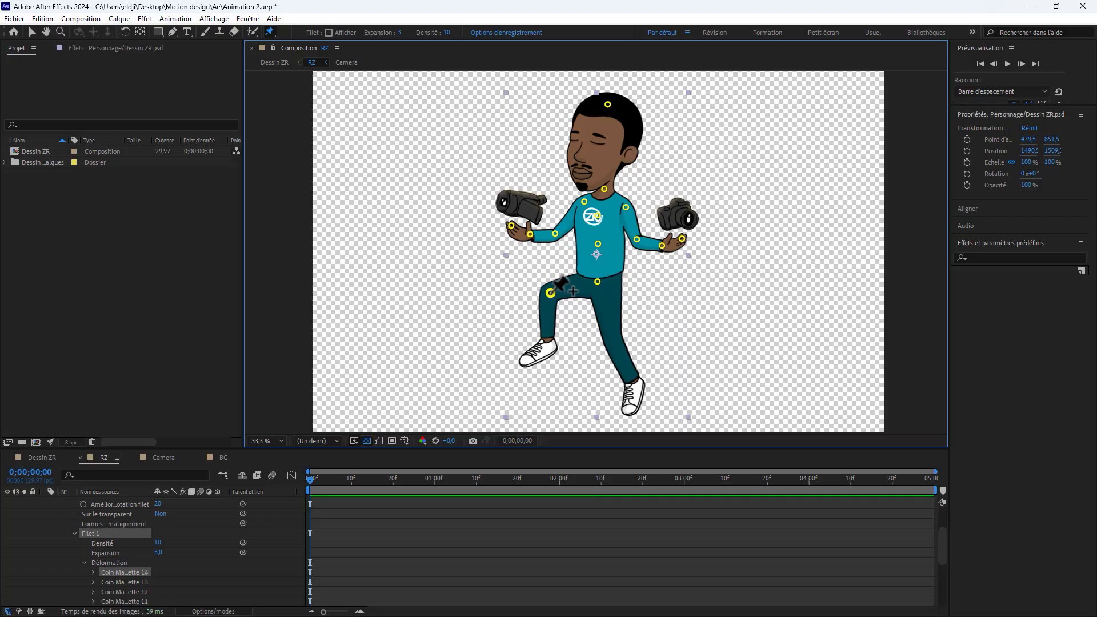
{"action": "left_click", "coordinate": [612, 340]}
{"action": "left_click", "coordinate": [635, 382]}
{"action": "left_click", "coordinate": [549, 337]}
{"action": "left_click", "coordinate": [525, 362]}
{"action": "left_click", "coordinate": [629, 410]}
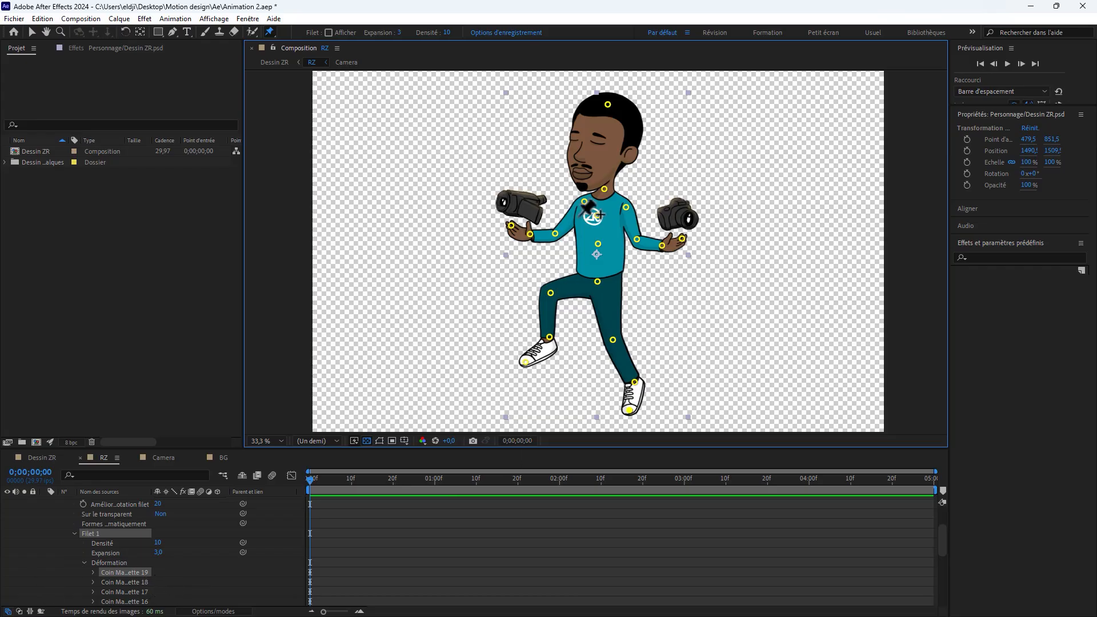
Step: Test the puppet pins by moving the head, pelvis and hand pins, and undo the moves
{"action": "key", "text": "v"}
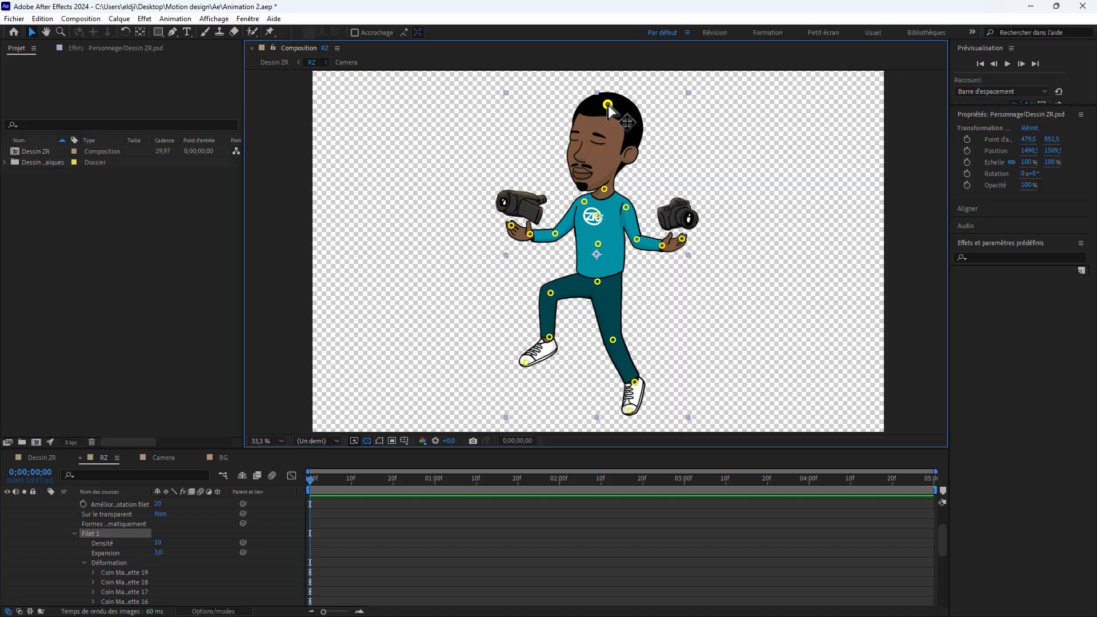
{"action": "left_click_drag", "start_coordinate": [608, 105], "coordinate": [594, 123]}
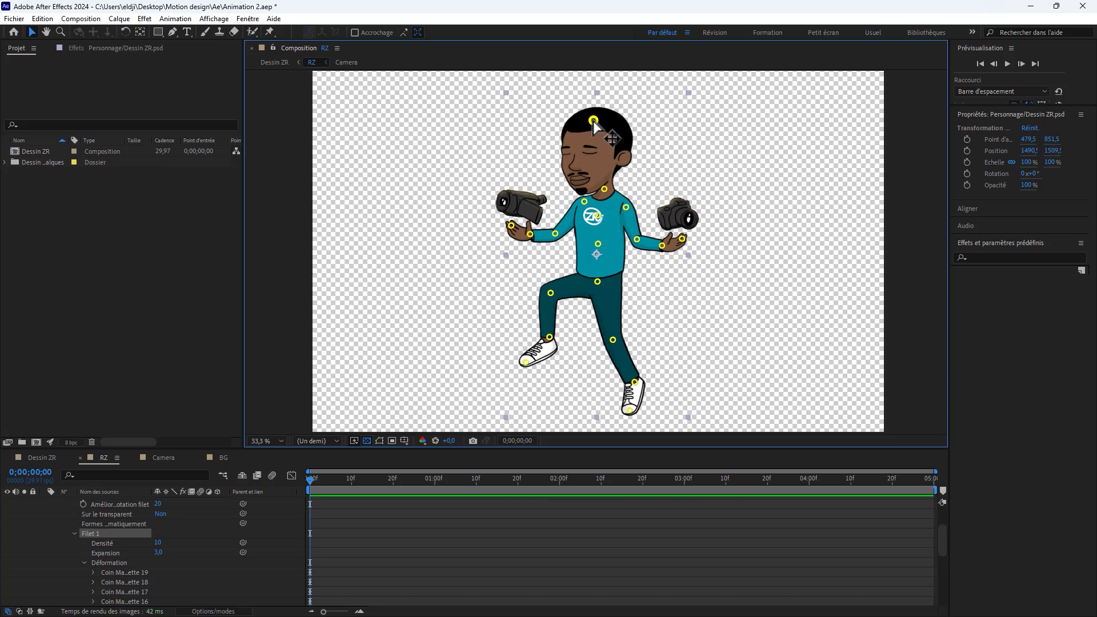
{"action": "key", "text": "ctrl+z"}
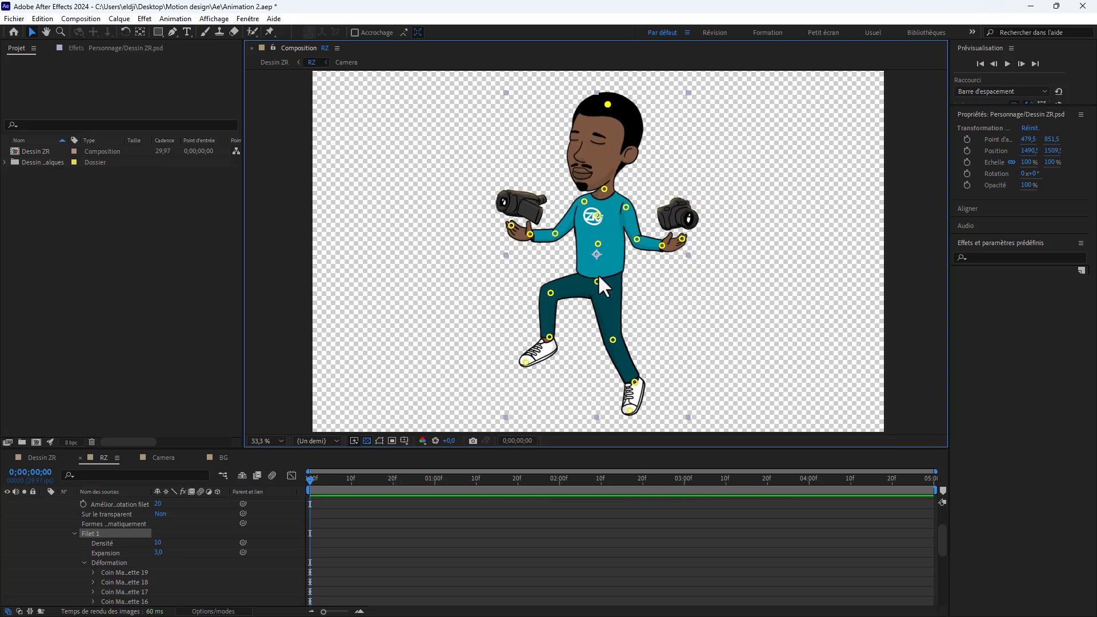
{"action": "left_click_drag", "start_coordinate": [597, 282], "coordinate": [595, 283]}
{"action": "key", "text": "ctrl+z"}
{"action": "mouse_move", "coordinate": [682, 240]}
{"action": "left_mouse_down"}
{"action": "mouse_move", "coordinate": [685, 229]}
{"action": "mouse_move", "coordinate": [686, 242]}
{"action": "left_mouse_up"}
Step: Show only the Personnage layer's keyframed properties and examine the position keyframes of all the puppet pins
{"action": "scroll", "coordinate": [302, 521], "scroll_direction": "down", "scroll_amount": 3}
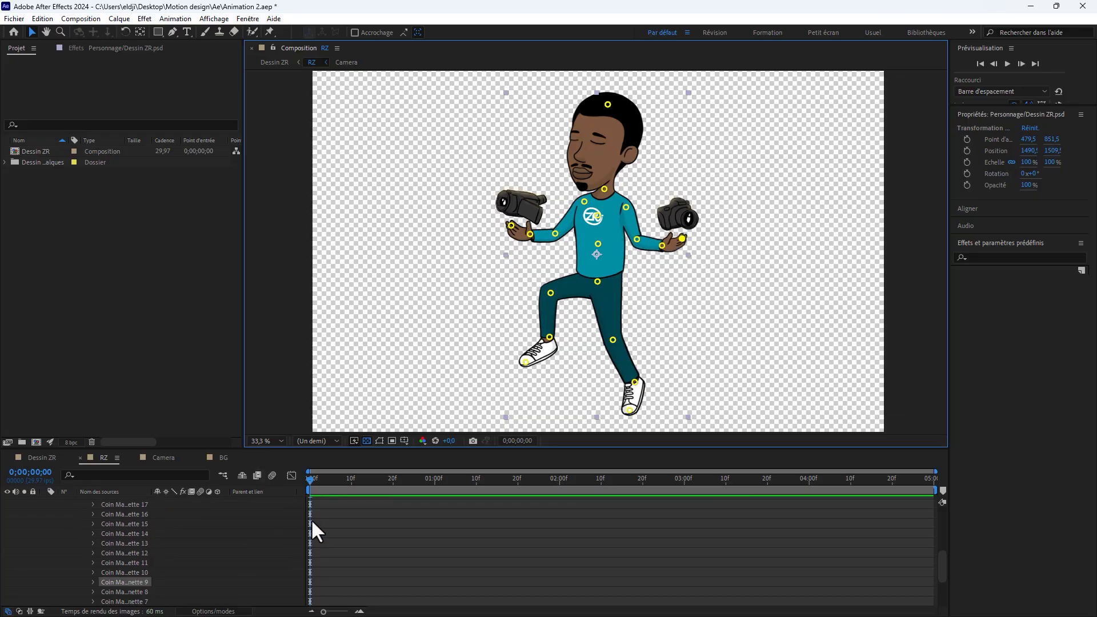
{"action": "scroll", "coordinate": [190, 561], "scroll_direction": "up", "scroll_amount": 2}
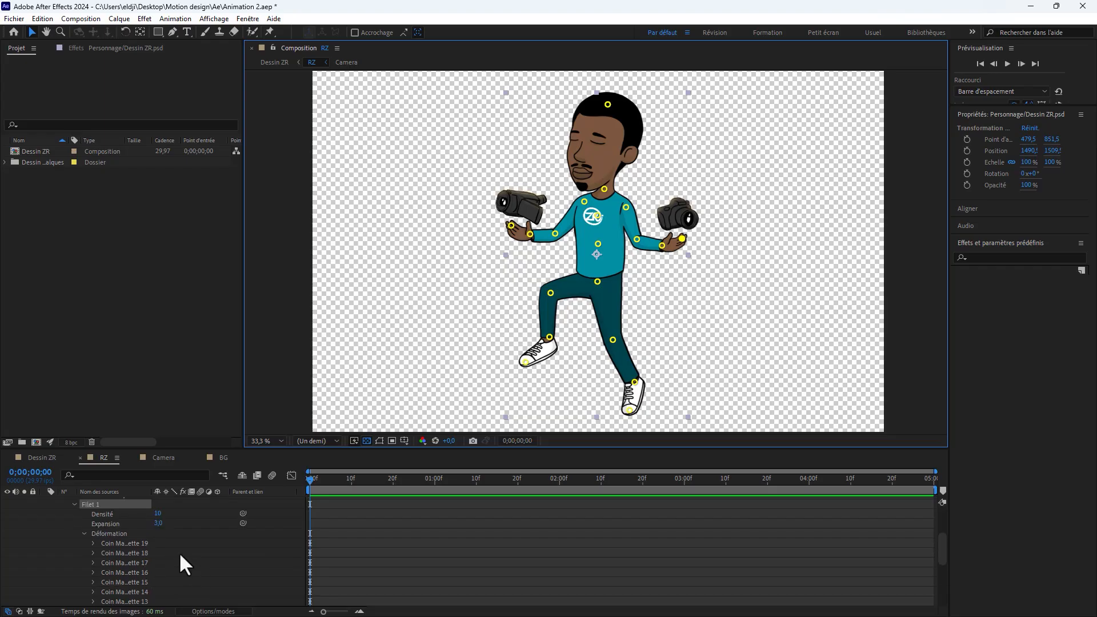
{"action": "scroll", "coordinate": [180, 551], "scroll_direction": "up", "scroll_amount": 1}
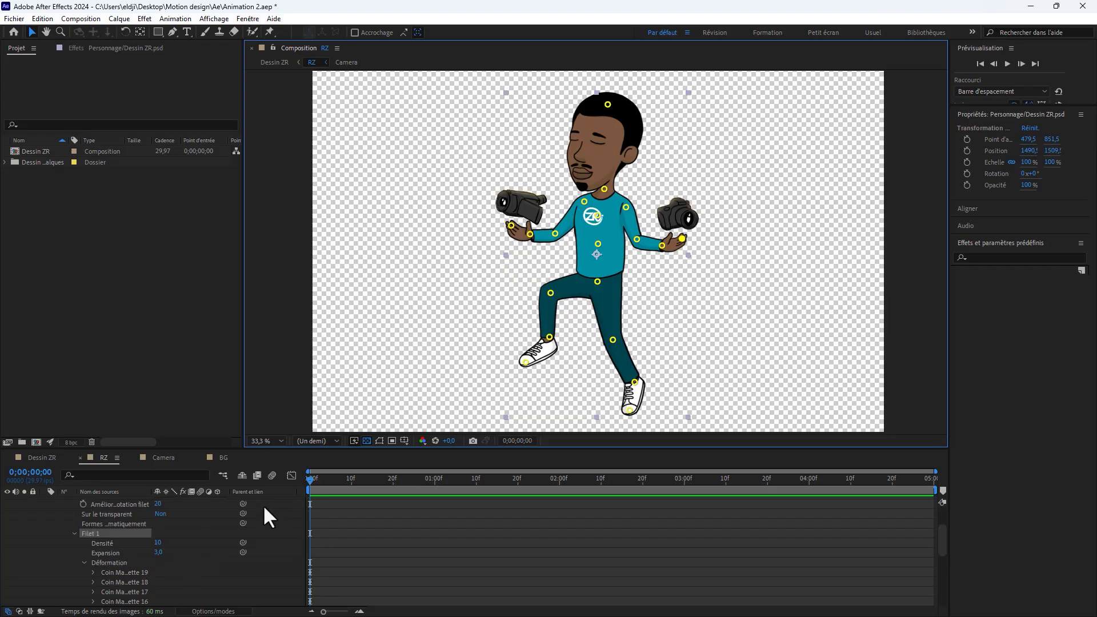
{"action": "scroll", "coordinate": [268, 517], "scroll_direction": "up", "scroll_amount": 1}
{"action": "key", "text": "u"}
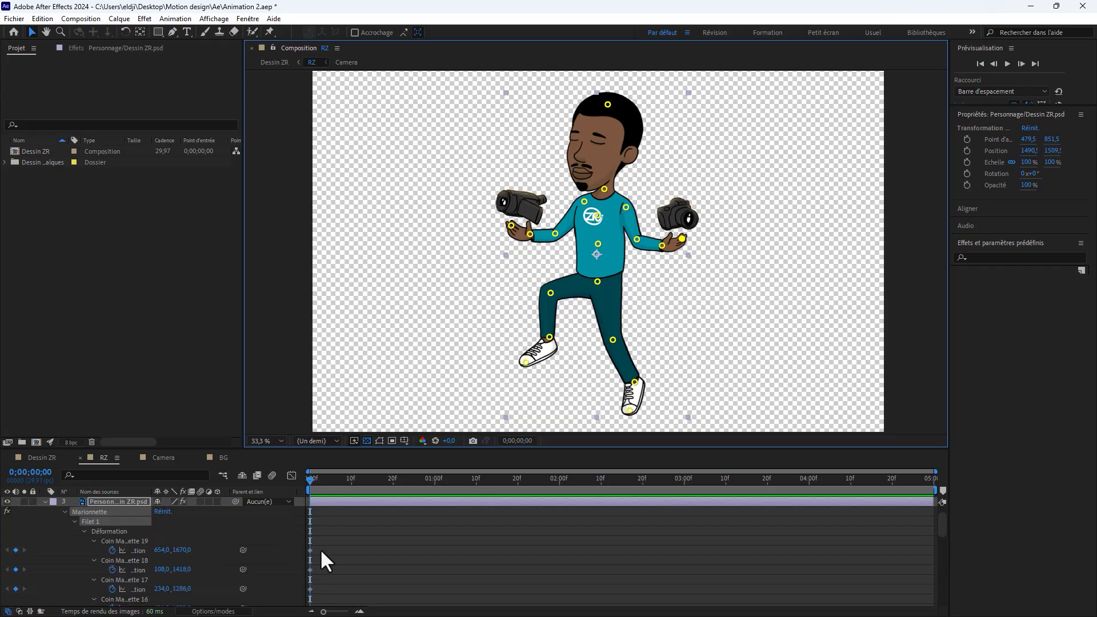
{"action": "left_click_drag", "start_coordinate": [368, 451], "coordinate": [399, 196]}
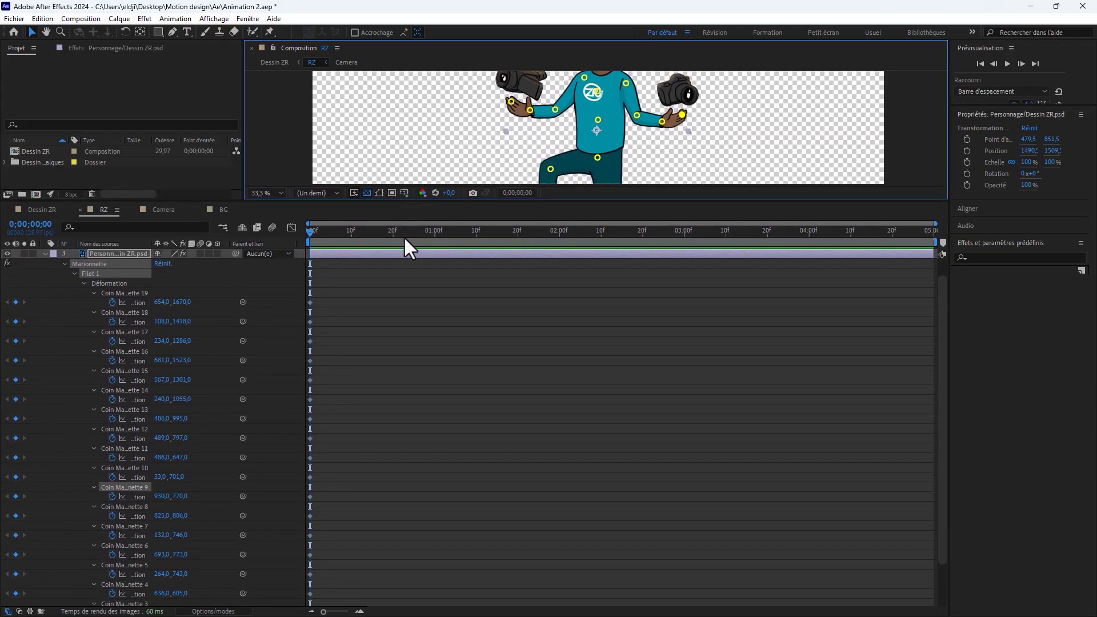
{"action": "left_click", "coordinate": [365, 329]}
{"action": "left_click_drag", "start_coordinate": [338, 230], "coordinate": [376, 230]}
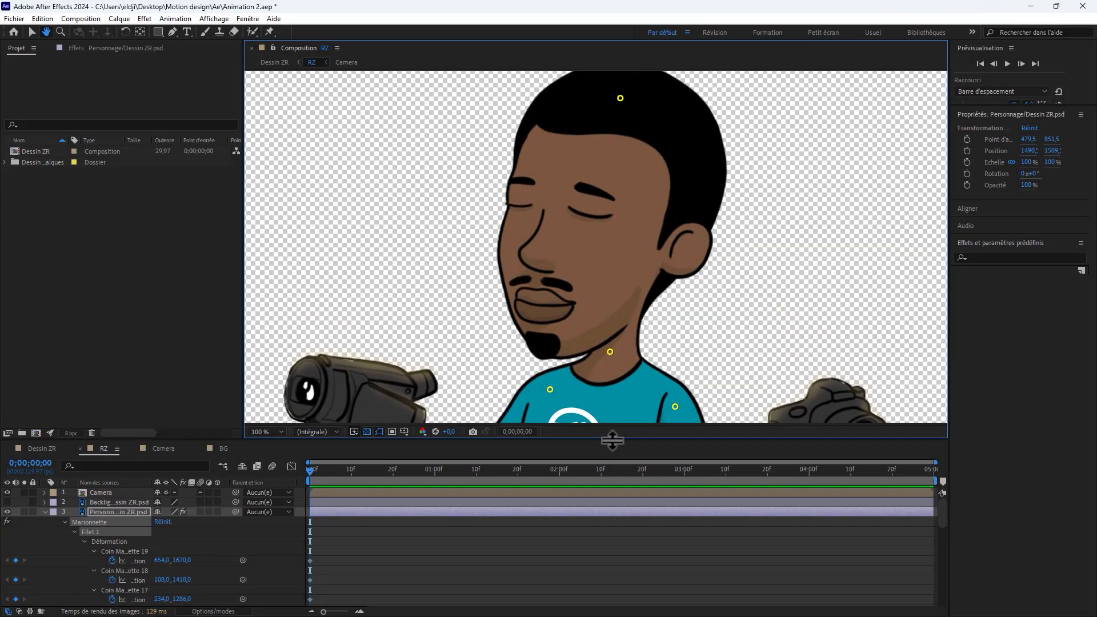
Step: At 0;00;01;00, keyframe the head's puppet pin moved sideways toward the video camera, to about 454, 65
{"action": "left_click_drag", "start_coordinate": [612, 440], "coordinate": [612, 451]}
{"action": "key", "text": "v"}
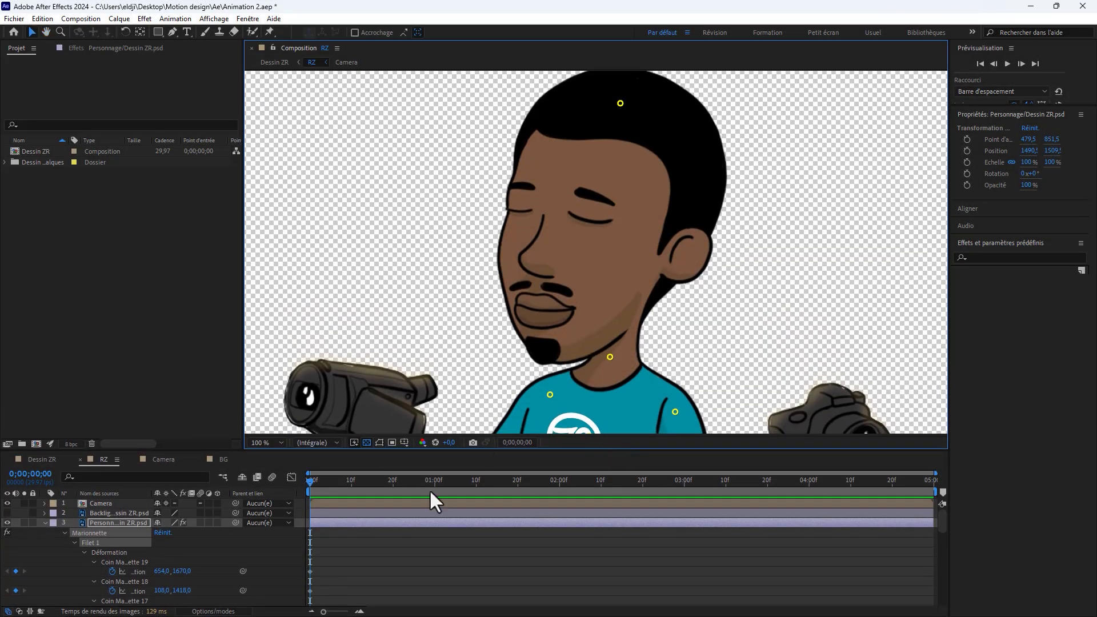
{"action": "left_click_drag", "start_coordinate": [945, 521], "coordinate": [944, 610]}
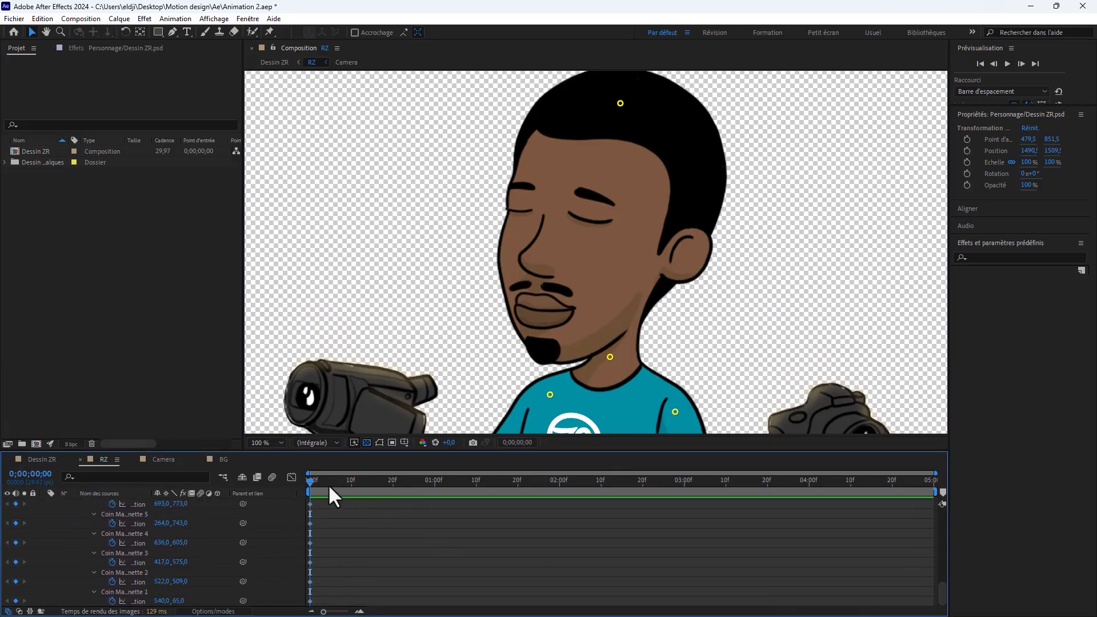
{"action": "left_click_drag", "start_coordinate": [312, 478], "coordinate": [435, 485]}
{"action": "scroll", "coordinate": [312, 559], "scroll_direction": "up", "scroll_amount": 10}
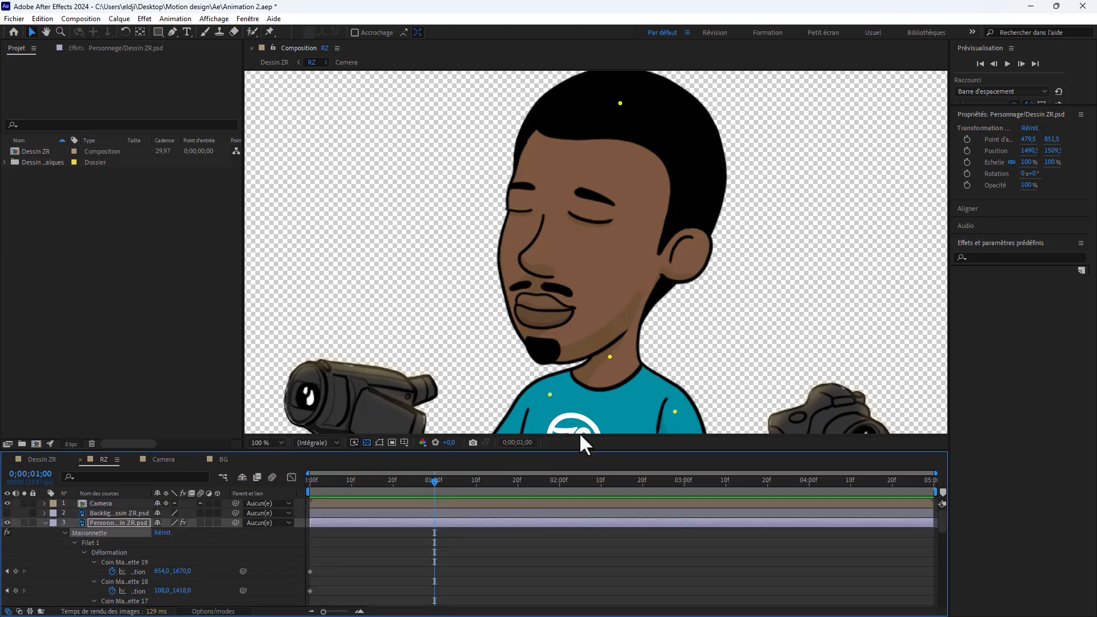
{"action": "scroll", "coordinate": [478, 564], "scroll_direction": "down", "scroll_amount": 10}
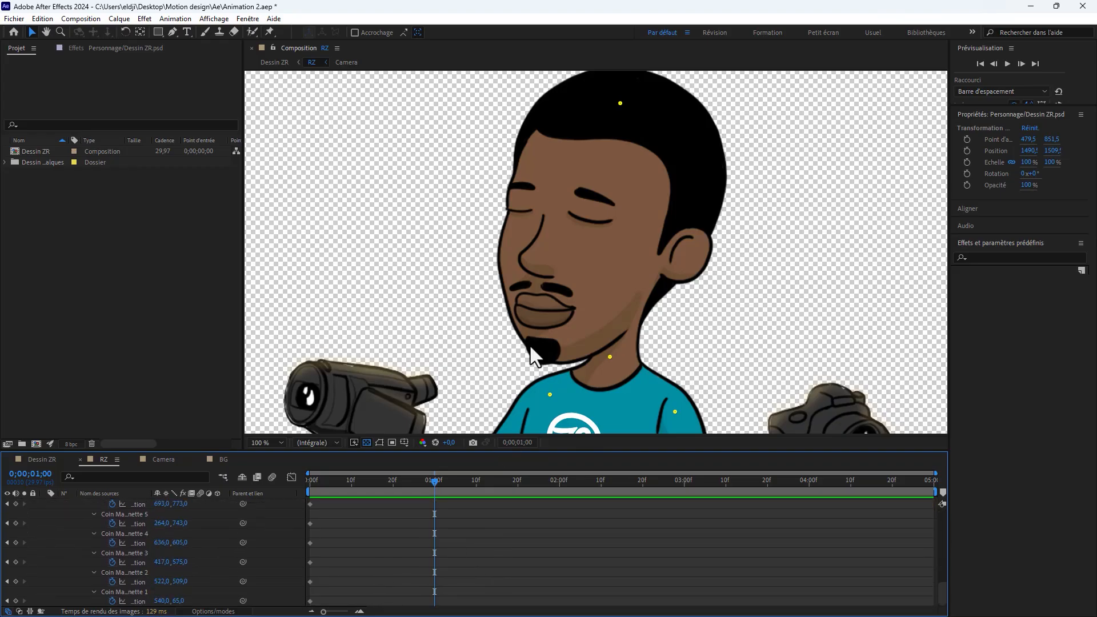
{"action": "left_click", "coordinate": [621, 105]}
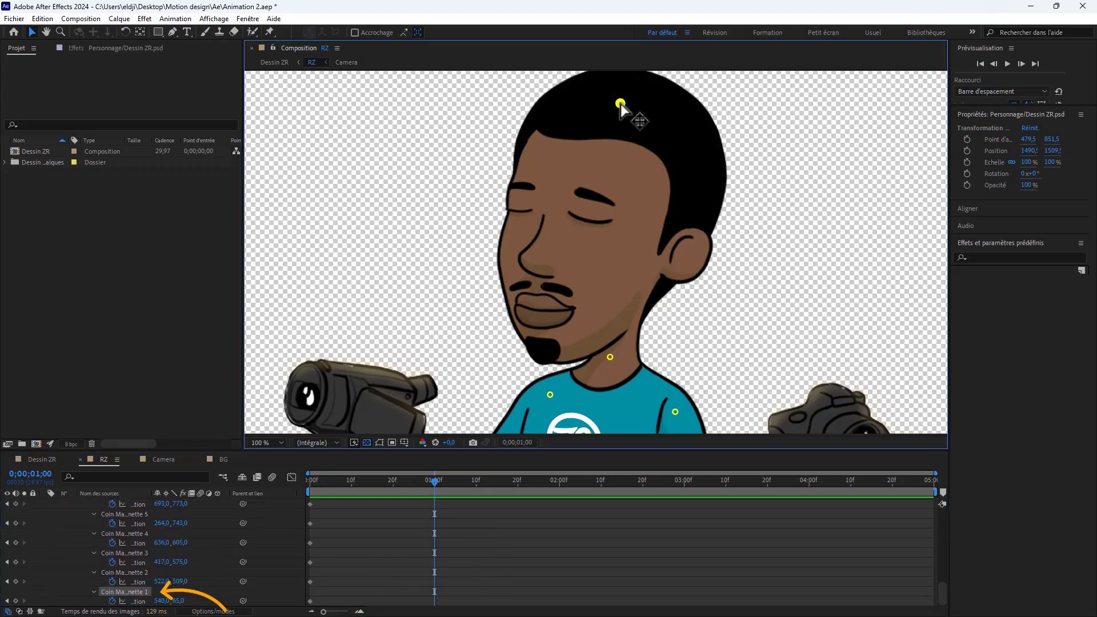
{"action": "left_click_drag", "start_coordinate": [621, 105], "coordinate": [577, 107]}
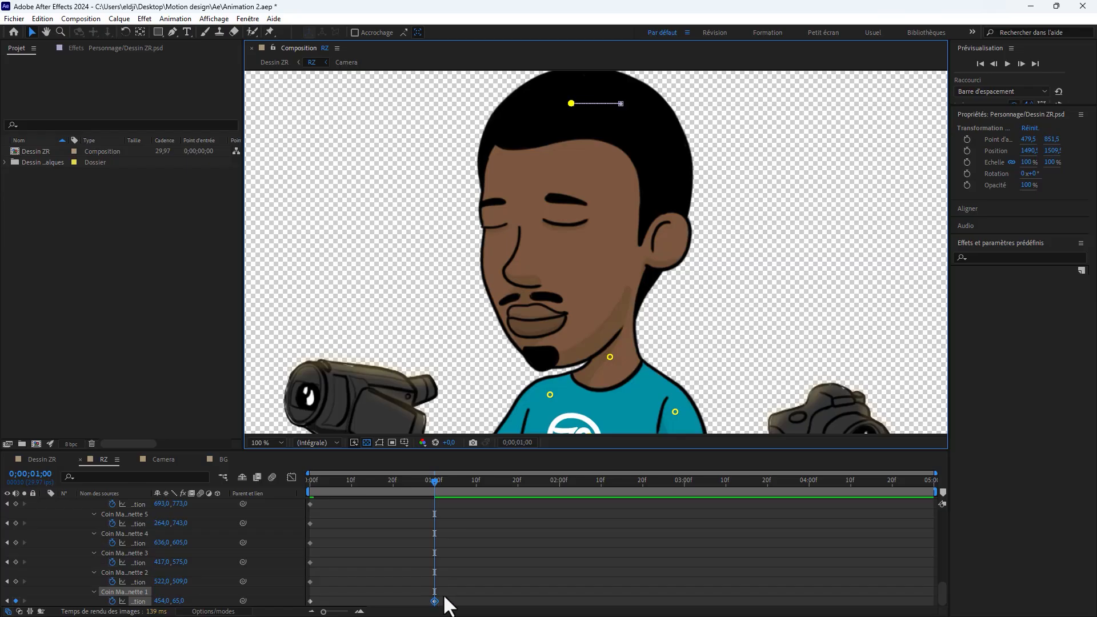
Step: At 0;00;01;00, keyframe the photo-camera-side shoulder pin at about 641, 596 and the video-camera-side shoulder pin at about 414, 578
{"action": "mouse_move", "coordinate": [434, 482]}
{"action": "left_mouse_down"}
{"action": "mouse_move", "coordinate": [273, 485]}
{"action": "mouse_move", "coordinate": [431, 498]}
{"action": "left_mouse_up"}
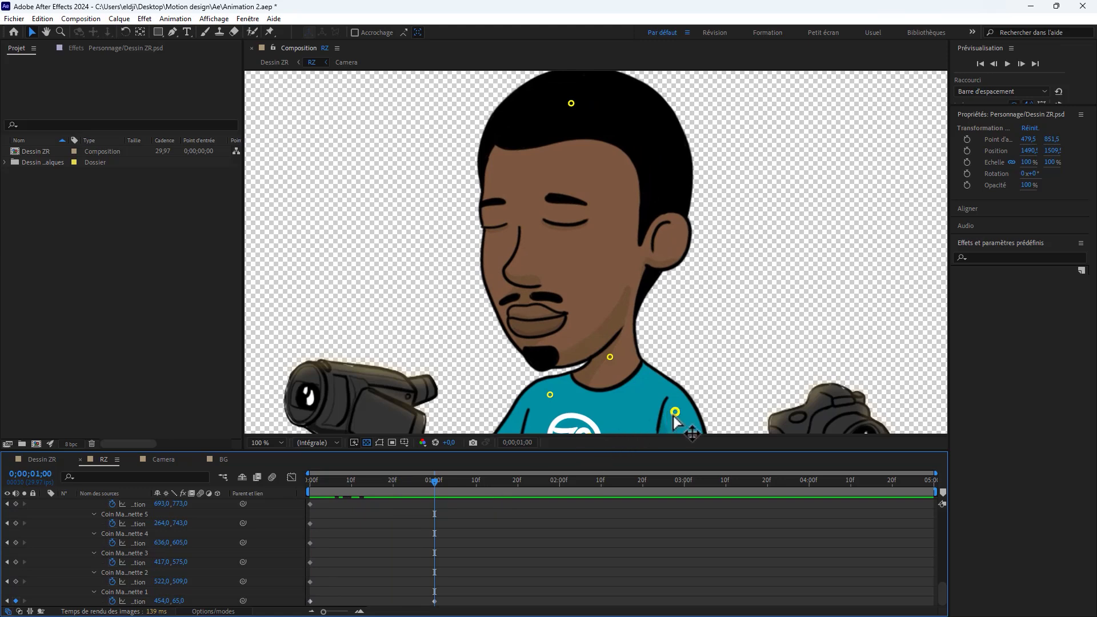
{"action": "left_click_drag", "start_coordinate": [675, 412], "coordinate": [678, 407]}
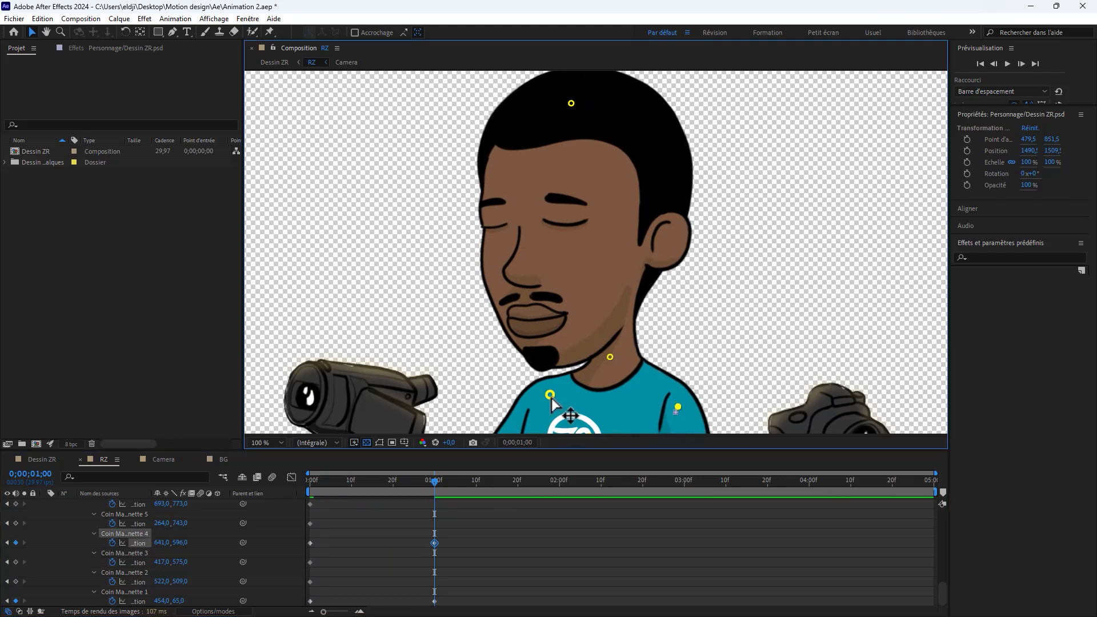
{"action": "left_click_drag", "start_coordinate": [550, 399], "coordinate": [549, 399]}
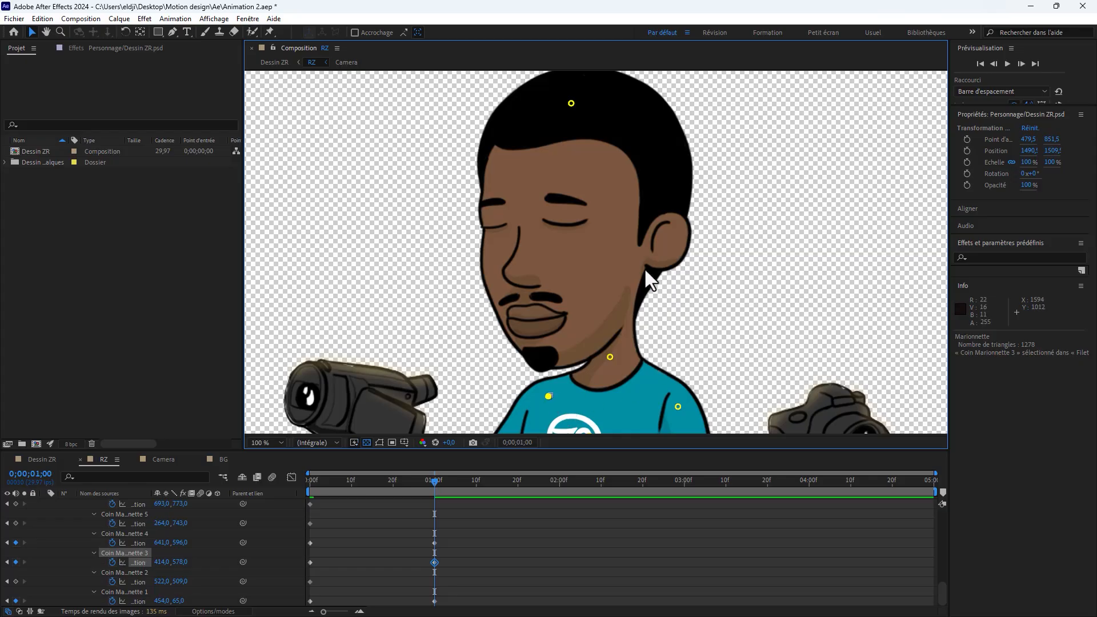
{"action": "scroll", "coordinate": [595, 223], "scroll_direction": "down", "scroll_amount": 4}
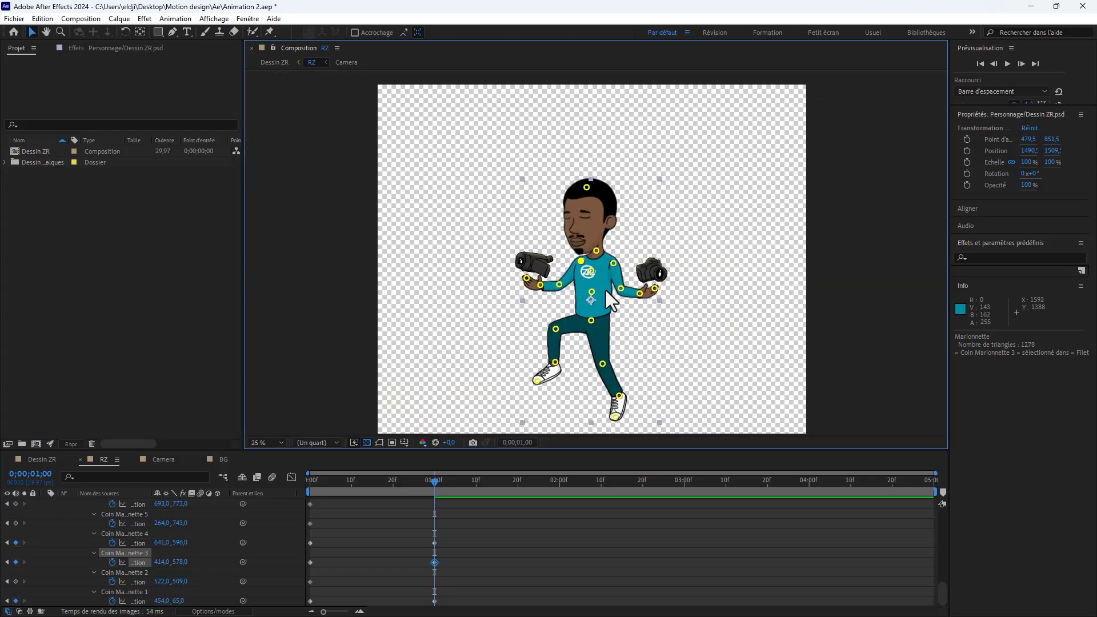
{"action": "scroll", "coordinate": [606, 290], "scroll_direction": "up", "scroll_amount": 2}
Step: At 0;00;01;00, keyframe the neck pin at about 519, 509, and scrub the movement to check it
{"action": "left_click", "coordinate": [514, 537]}
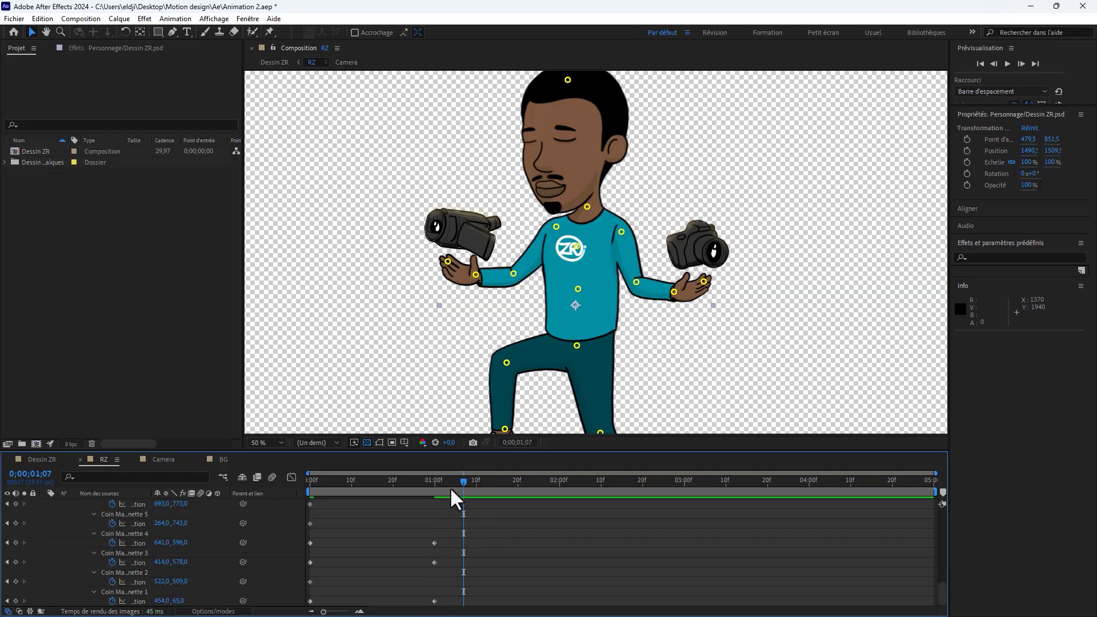
{"action": "left_click", "coordinate": [310, 582]}
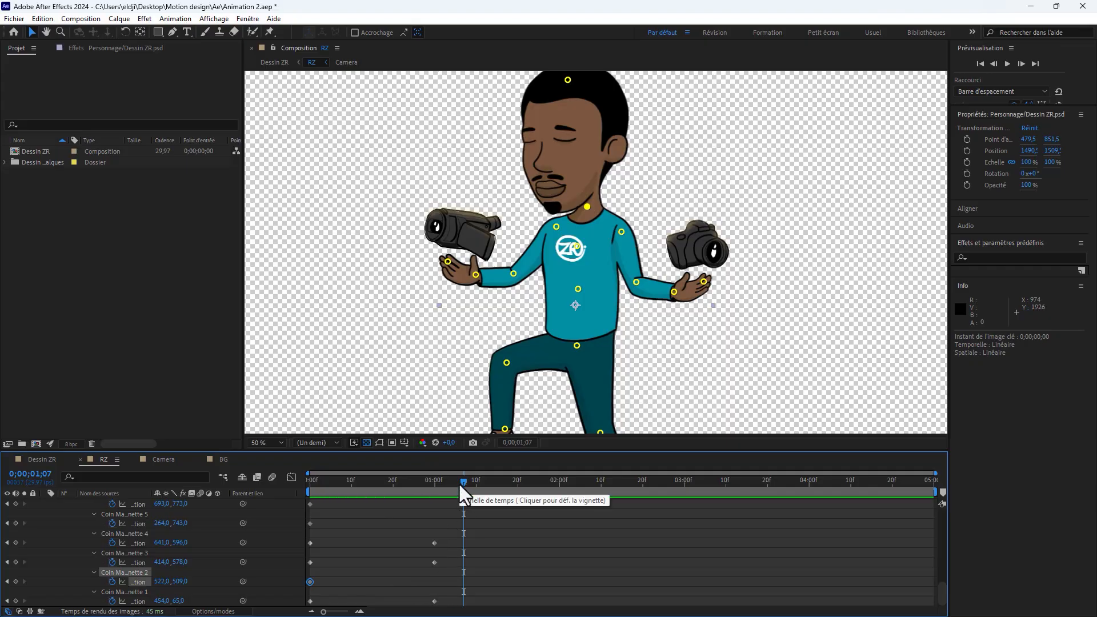
{"action": "left_click_drag", "start_coordinate": [457, 482], "coordinate": [442, 482]}
{"action": "scroll", "coordinate": [591, 218], "scroll_direction": "up", "scroll_amount": 1}
{"action": "left_click_drag", "start_coordinate": [580, 165], "coordinate": [577, 164]}
{"action": "left_click", "coordinate": [439, 507]}
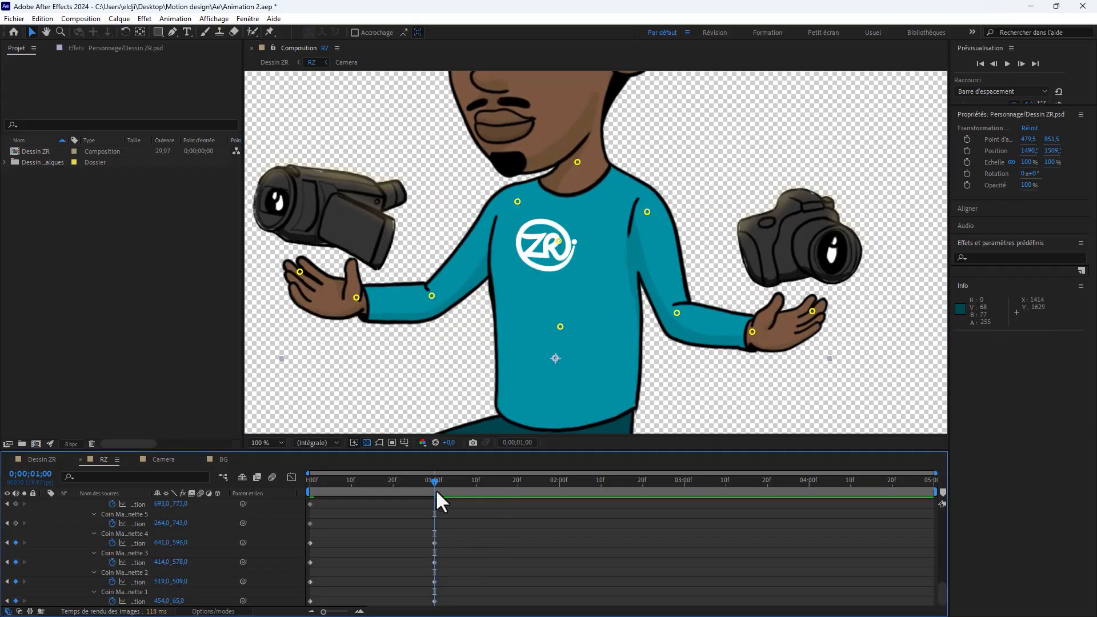
{"action": "key", "text": "Page_Up"}
{"action": "key", "text": "Page_Up"}
{"action": "key", "text": "Page_Up"}
{"action": "key", "text": "Page_Up"}
{"action": "left_click_drag", "start_coordinate": [417, 481], "coordinate": [434, 481]}
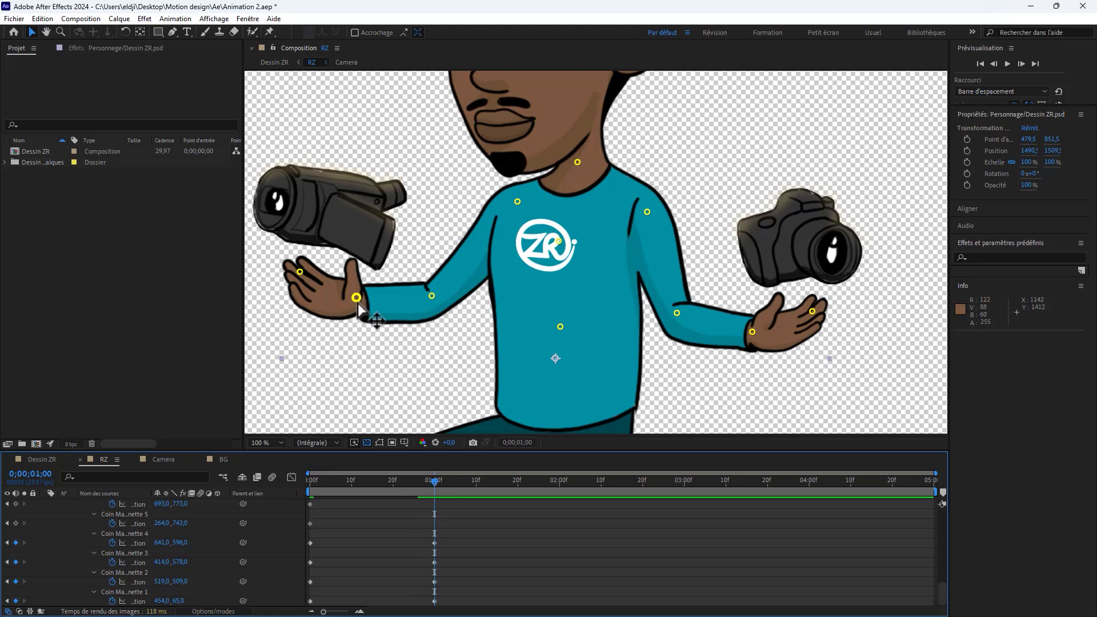
Step: At 0;00;01;00, lower the video-camera arm's pins: elbow to about 265, 750, fingers to about 24, 730 and wrist to about 131, 756
{"action": "left_click", "coordinate": [431, 296]}
{"action": "left_click_drag", "start_coordinate": [433, 299], "coordinate": [434, 302]}
{"action": "left_click_drag", "start_coordinate": [300, 272], "coordinate": [296, 285]}
{"action": "left_click", "coordinate": [356, 298]}
{"action": "left_click", "coordinate": [296, 285]}
{"action": "mouse_move", "coordinate": [414, 480]}
{"action": "left_mouse_down"}
{"action": "mouse_move", "coordinate": [282, 487]}
{"action": "mouse_move", "coordinate": [435, 484]}
{"action": "mouse_move", "coordinate": [282, 497]}
{"action": "mouse_move", "coordinate": [433, 489]}
{"action": "left_mouse_up"}
{"action": "left_click", "coordinate": [356, 300]}
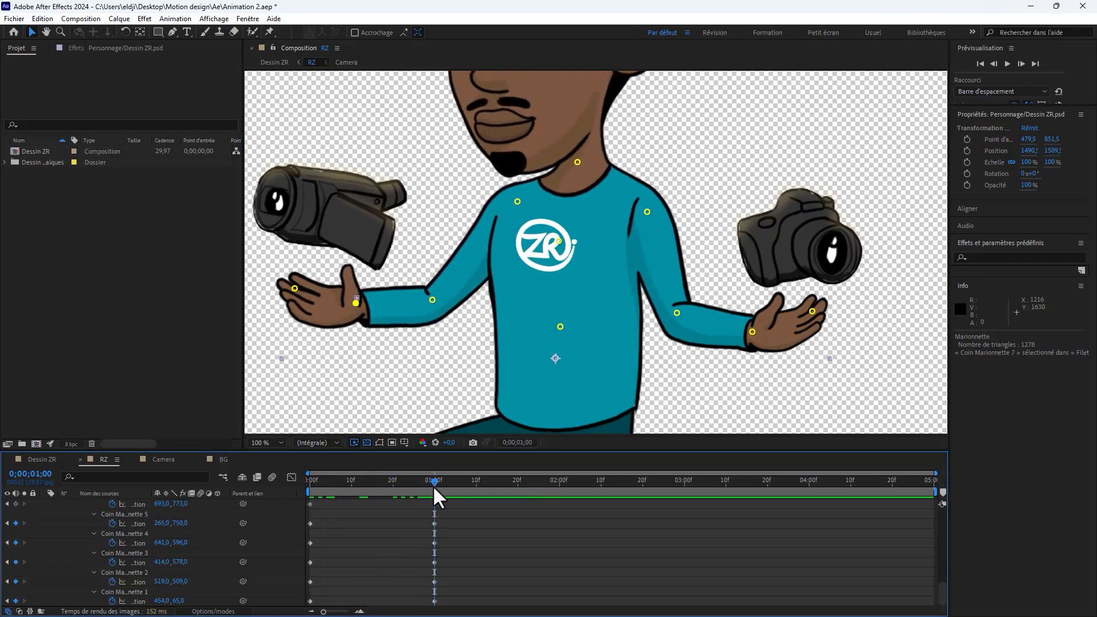
Step: At 0;00;01;00, lower the photo-camera arm's pins: elbow to about 693, 781, fingers to about 941, 797 and wrist to about 825, 815
{"action": "left_click_drag", "start_coordinate": [676, 313], "coordinate": [676, 317]}
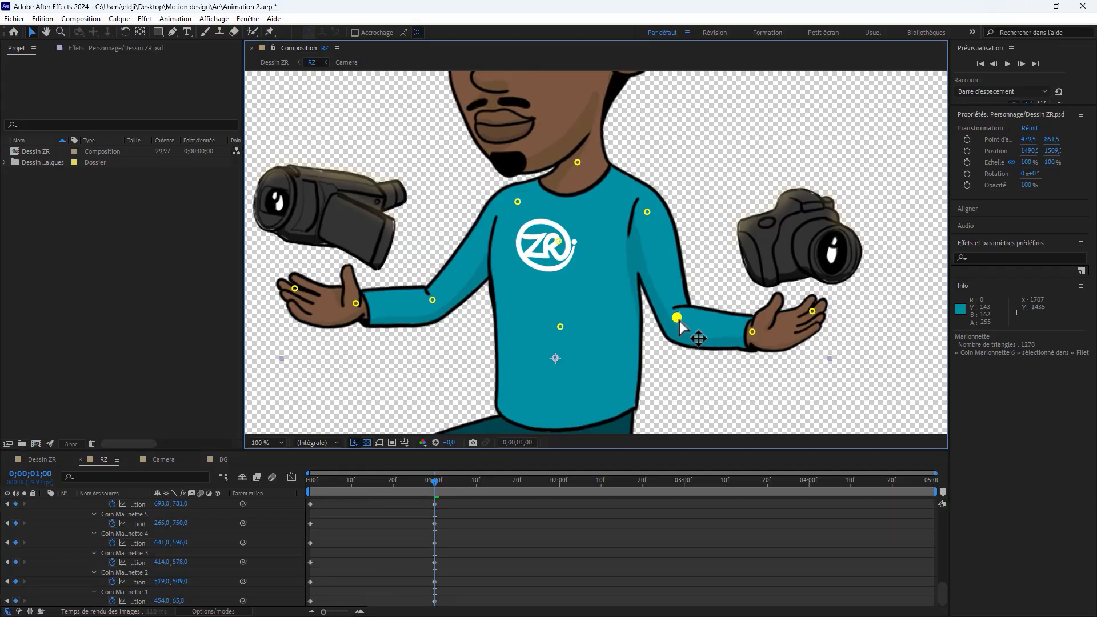
{"action": "left_click", "coordinate": [813, 315]}
{"action": "left_click_drag", "start_coordinate": [814, 318], "coordinate": [816, 328]}
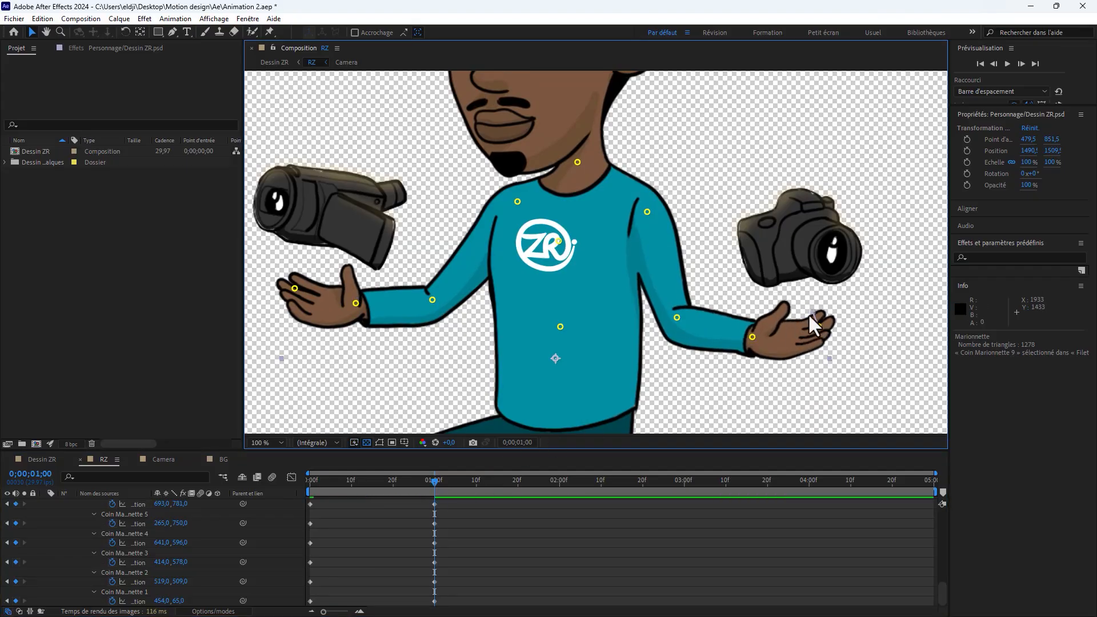
{"action": "mouse_move", "coordinate": [444, 495]}
{"action": "left_mouse_down"}
{"action": "mouse_move", "coordinate": [304, 493]}
{"action": "mouse_move", "coordinate": [450, 491]}
{"action": "mouse_move", "coordinate": [436, 489]}
{"action": "left_mouse_up"}
Step: At 0;00;01;00, move the photo-camera-side shoulder pin to about 637, 604, the chest pin to 480, 641 and the belly pin to 487, 798
{"action": "left_click_drag", "start_coordinate": [647, 212], "coordinate": [645, 216]}
{"action": "mouse_move", "coordinate": [434, 487]}
{"action": "left_mouse_down"}
{"action": "mouse_move", "coordinate": [248, 499]}
{"action": "mouse_move", "coordinate": [435, 491]}
{"action": "left_mouse_up"}
{"action": "left_click", "coordinate": [555, 241]}
{"action": "left_click_drag", "start_coordinate": [555, 242], "coordinate": [555, 239]}
{"action": "left_click", "coordinate": [560, 328]}
{"action": "left_click_drag", "start_coordinate": [388, 485], "coordinate": [428, 492]}
Step: At 0;00;01;00, shift the raised leg's ankle and shoe-tip pins toward the standing leg, and lower its knee pin to about 236, 1065
{"action": "scroll", "coordinate": [582, 259], "scroll_direction": "down", "scroll_amount": 1}
{"action": "scroll", "coordinate": [585, 320], "scroll_direction": "up", "scroll_amount": 1}
{"action": "scroll", "coordinate": [586, 321], "scroll_direction": "down", "scroll_amount": 2}
{"action": "scroll", "coordinate": [591, 343], "scroll_direction": "up", "scroll_amount": 1}
{"action": "scroll", "coordinate": [602, 384], "scroll_direction": "up", "scroll_amount": 1}
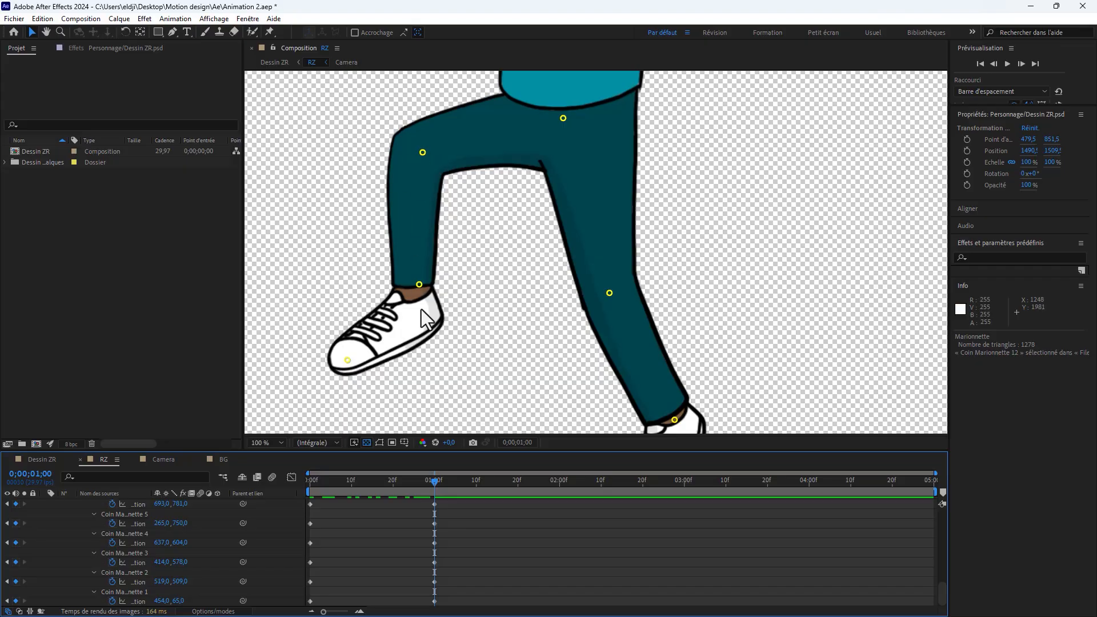
{"action": "left_click_drag", "start_coordinate": [420, 288], "coordinate": [425, 291]}
{"action": "left_click_drag", "start_coordinate": [350, 363], "coordinate": [365, 364]}
{"action": "left_click_drag", "start_coordinate": [423, 154], "coordinate": [421, 160]}
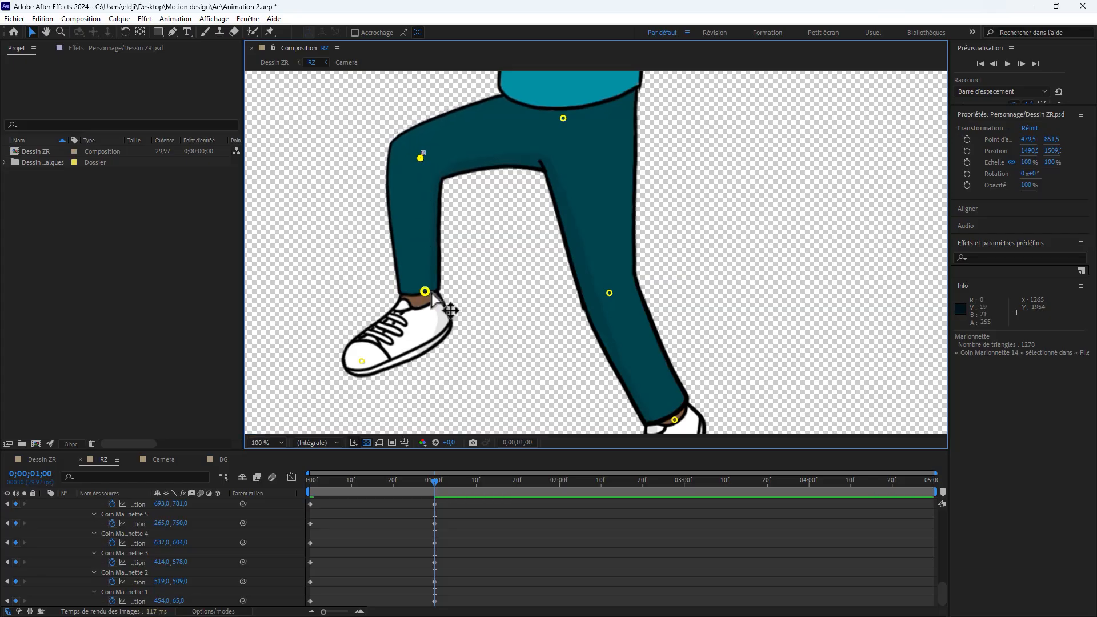
Step: Move the raised leg's pins further toward the standing leg at 0;00;01;00: ankle to about 258, 1302 and shoe tip to about 147, 1435
{"action": "left_click_drag", "start_coordinate": [428, 294], "coordinate": [435, 299]}
{"action": "left_click_drag", "start_coordinate": [366, 365], "coordinate": [371, 369]}
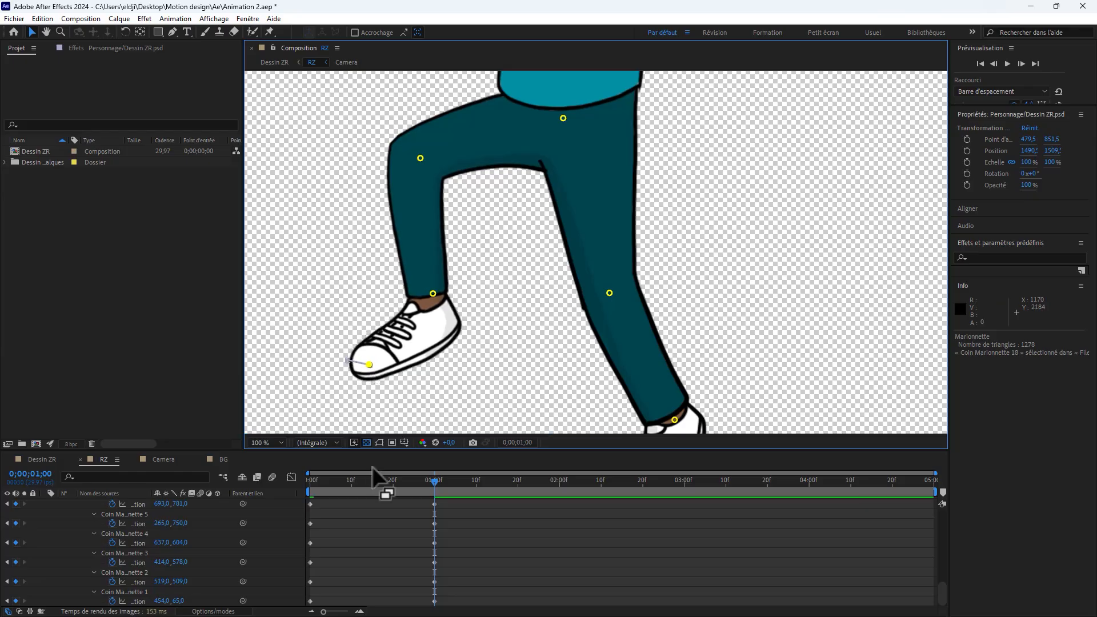
{"action": "mouse_move", "coordinate": [432, 483]}
{"action": "left_mouse_down"}
{"action": "mouse_move", "coordinate": [316, 491]}
{"action": "mouse_move", "coordinate": [430, 483]}
{"action": "mouse_move", "coordinate": [436, 496]}
{"action": "left_mouse_up"}
{"action": "left_click_drag", "start_coordinate": [369, 364], "coordinate": [370, 370]}
{"action": "mouse_move", "coordinate": [432, 483]}
{"action": "left_mouse_down"}
{"action": "mouse_move", "coordinate": [299, 489]}
{"action": "mouse_move", "coordinate": [434, 492]}
{"action": "left_mouse_up"}
Step: At 0;00;01;00, move the standing leg's ankle to about 703, 1494, shoe tip to 697, 1644 and knee to 555, 1296, and the pelvis to 496, 995
{"action": "scroll", "coordinate": [537, 195], "scroll_direction": "down", "scroll_amount": 1}
{"action": "scroll", "coordinate": [621, 278], "scroll_direction": "up", "scroll_amount": 1}
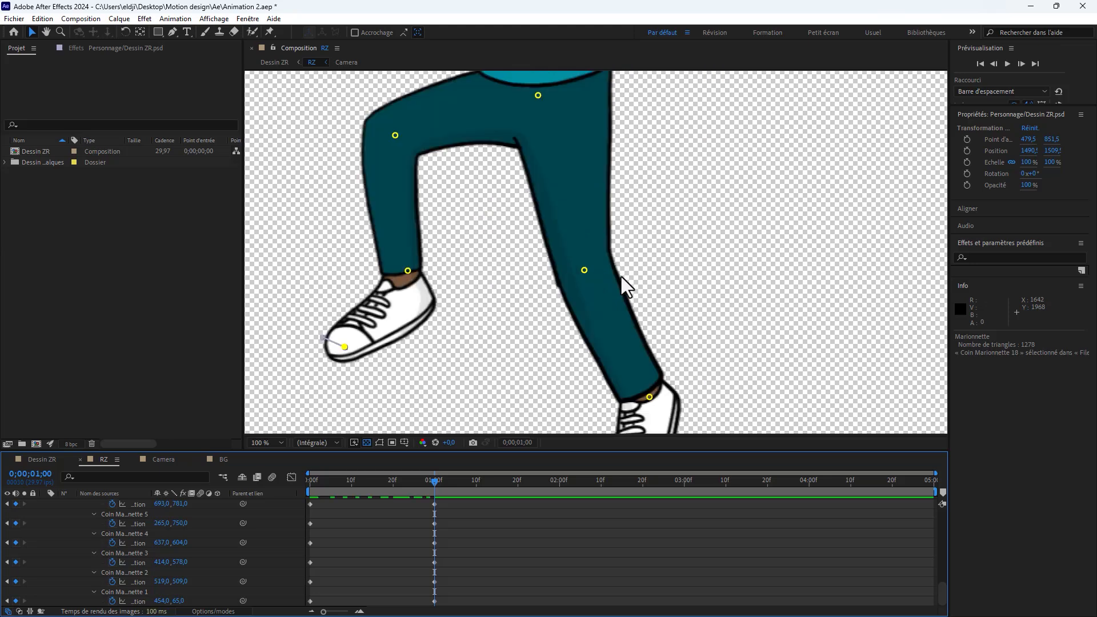
{"action": "scroll", "coordinate": [650, 400], "scroll_direction": "down", "scroll_amount": 2}
{"action": "scroll", "coordinate": [623, 219], "scroll_direction": "up", "scroll_amount": 2}
{"action": "left_click_drag", "start_coordinate": [629, 207], "coordinate": [630, 207]}
{"action": "left_click_drag", "start_coordinate": [606, 310], "coordinate": [566, 296]}
{"action": "scroll", "coordinate": [588, 331], "scroll_direction": "down", "scroll_amount": 2}
{"action": "scroll", "coordinate": [583, 275], "scroll_direction": "up", "scroll_amount": 2}
{"action": "left_click", "coordinate": [572, 297]}
{"action": "left_click_drag", "start_coordinate": [412, 489], "coordinate": [276, 487]}
{"action": "scroll", "coordinate": [543, 321], "scroll_direction": "down", "scroll_amount": 2}
{"action": "left_click_drag", "start_coordinate": [403, 482], "coordinate": [434, 482]}
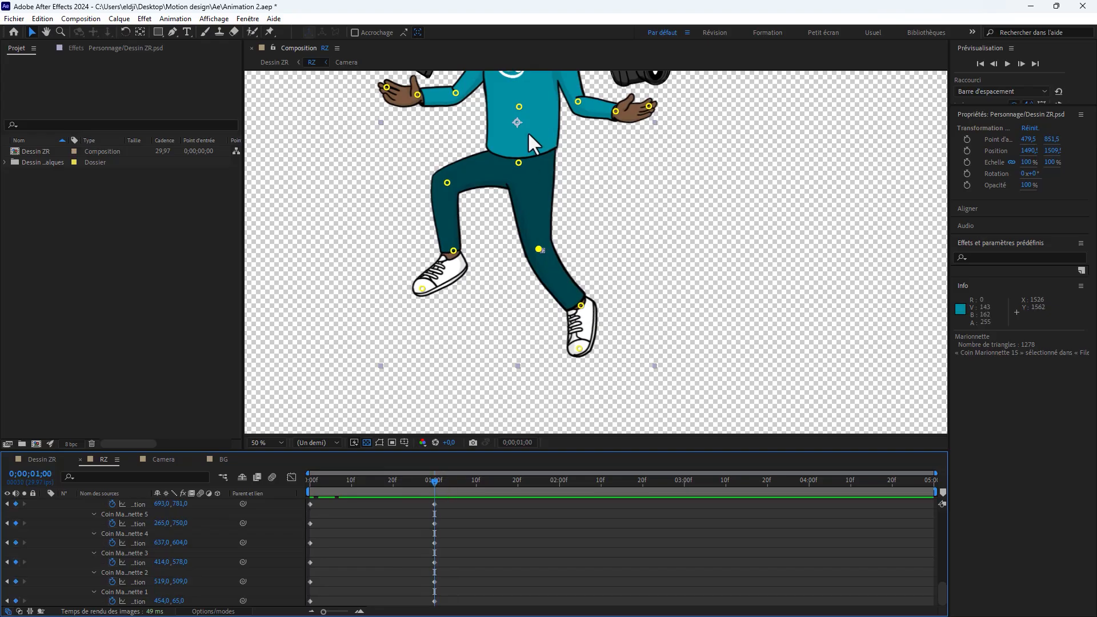
{"action": "left_click_drag", "start_coordinate": [518, 163], "coordinate": [521, 165]}
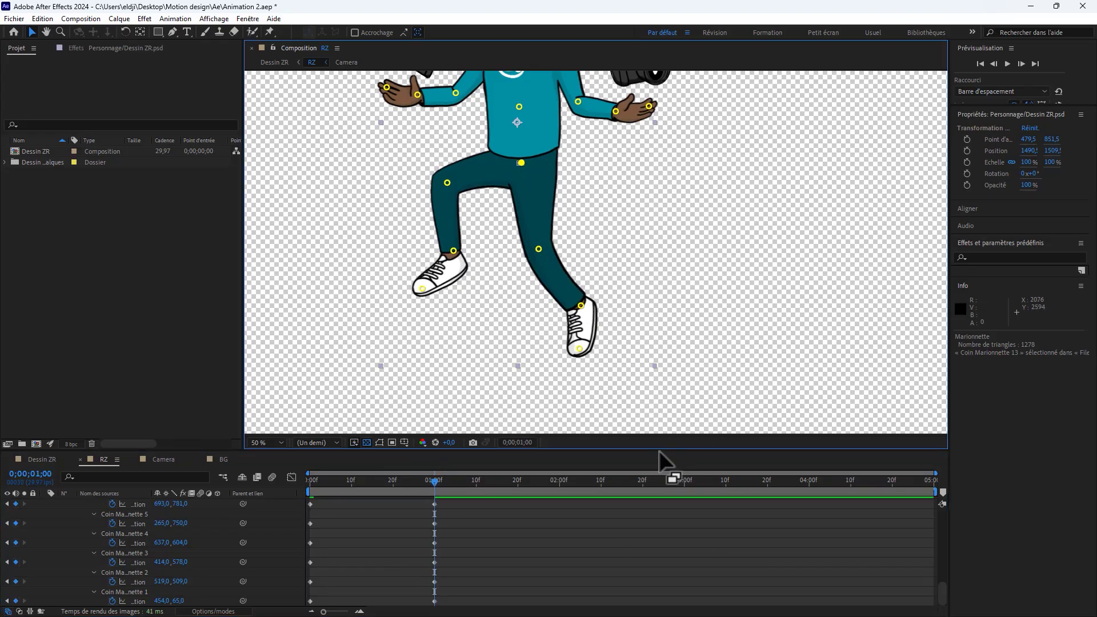
Step: Copy all the puppet pins' position keyframes and paste them at 0;00;02;01
{"action": "left_click_drag", "start_coordinate": [656, 450], "coordinate": [649, 191]}
{"action": "left_click", "coordinate": [616, 345]}
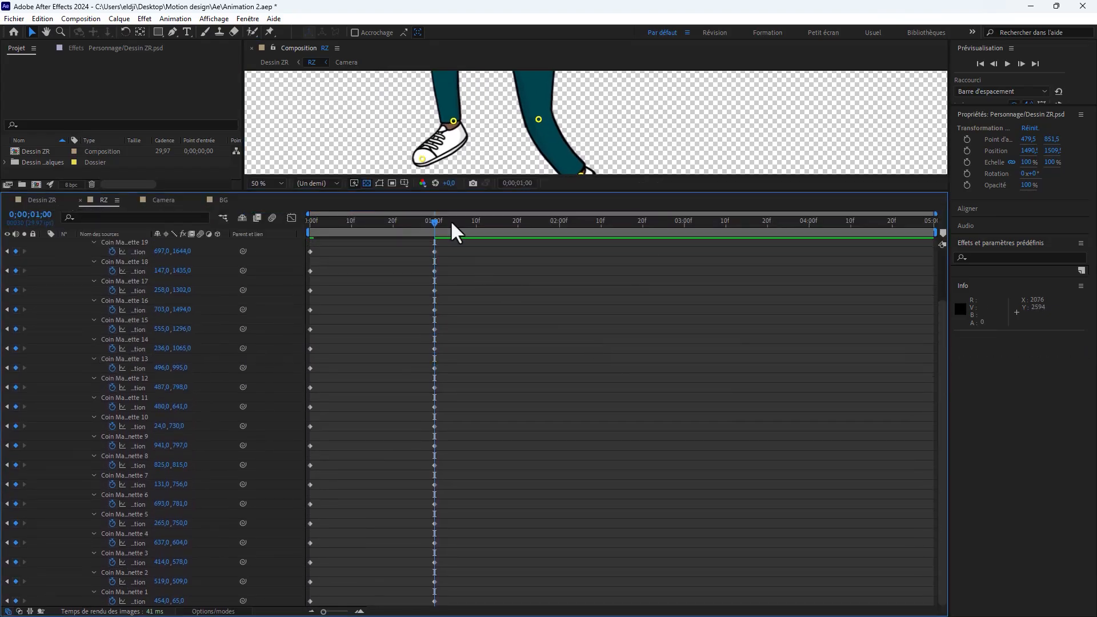
{"action": "left_click", "coordinate": [472, 222]}
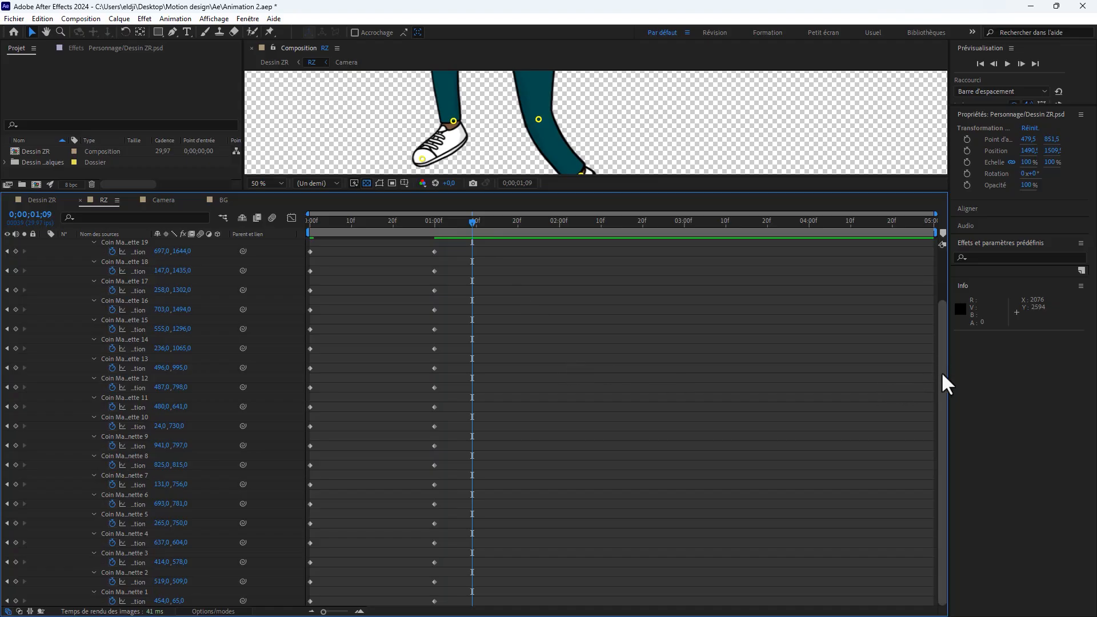
{"action": "left_click_drag", "start_coordinate": [938, 455], "coordinate": [935, 477]}
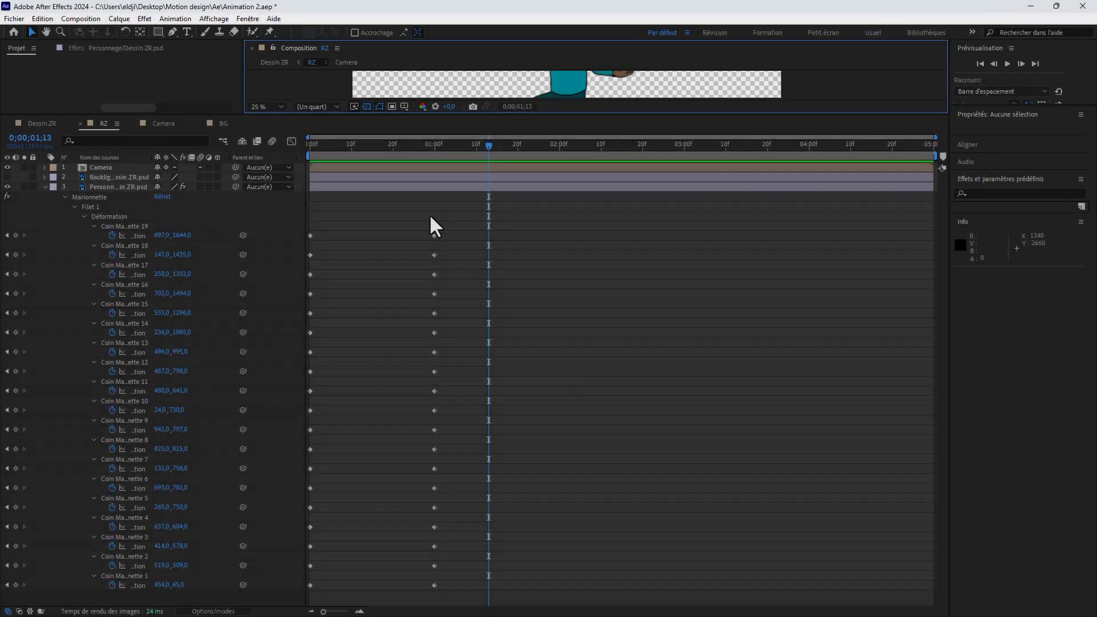
{"action": "mouse_move", "coordinate": [479, 221]}
{"action": "left_mouse_down"}
{"action": "mouse_move", "coordinate": [273, 591]}
{"action": "mouse_move", "coordinate": [297, 592]}
{"action": "left_mouse_up"}
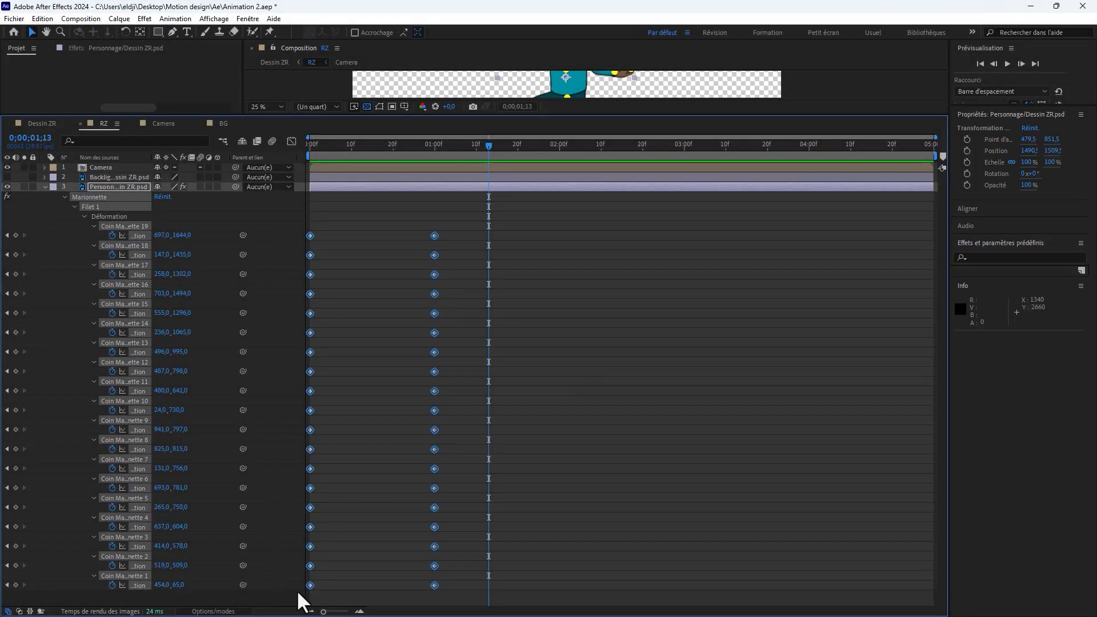
{"action": "left_click_drag", "start_coordinate": [497, 150], "coordinate": [566, 160]}
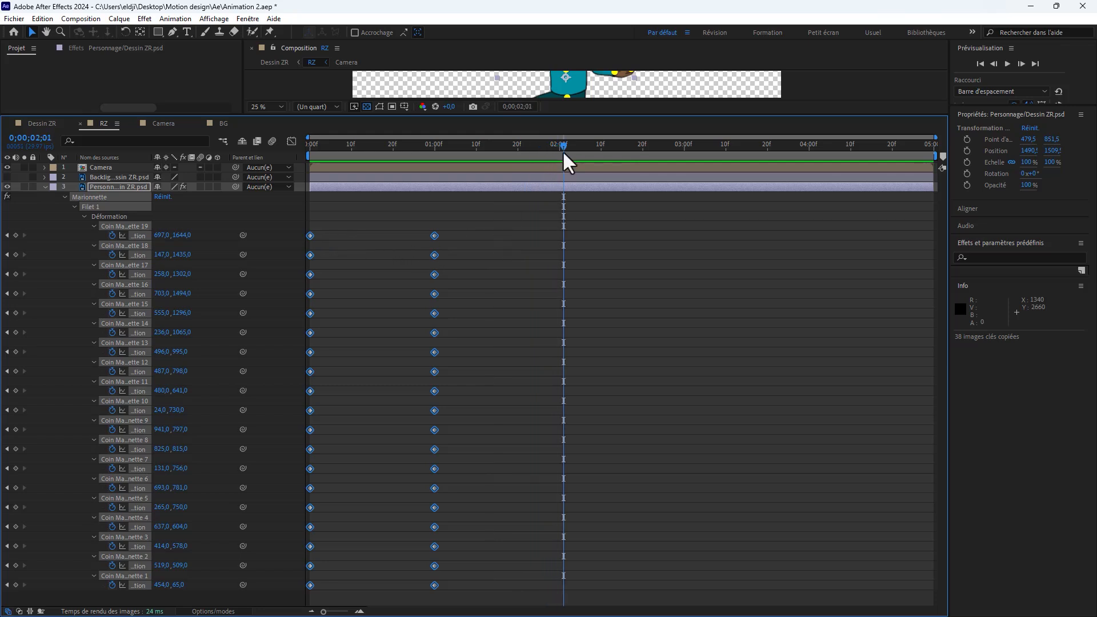
{"action": "key", "text": "ctrl+v"}
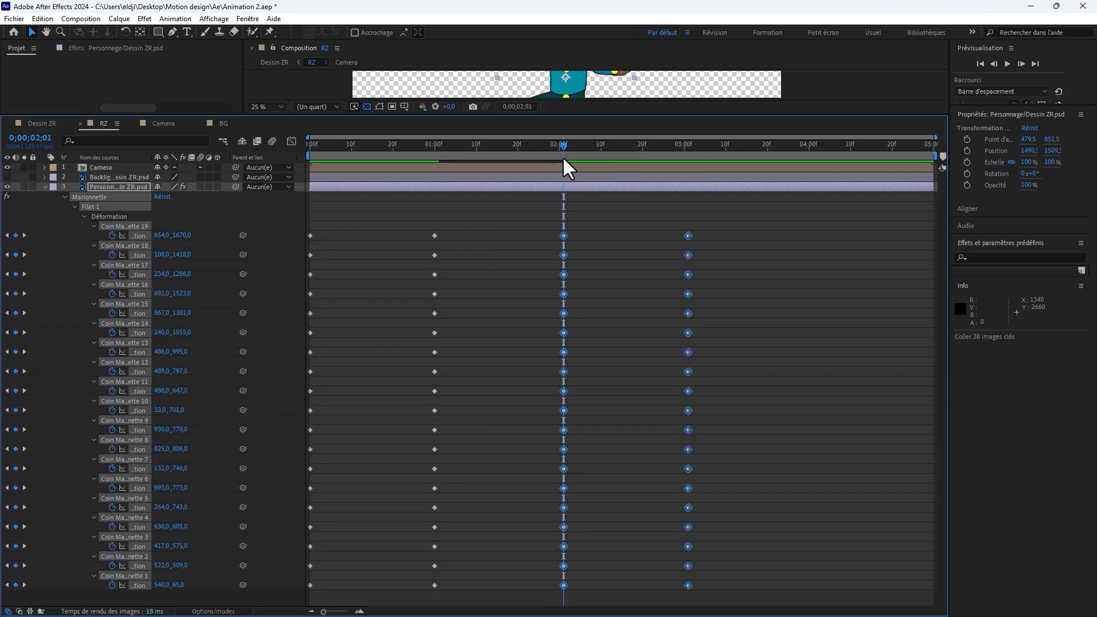
Step: Play the RZ composition from the start to check the repeated character movement
{"action": "left_click_drag", "start_coordinate": [563, 146], "coordinate": [289, 204]}
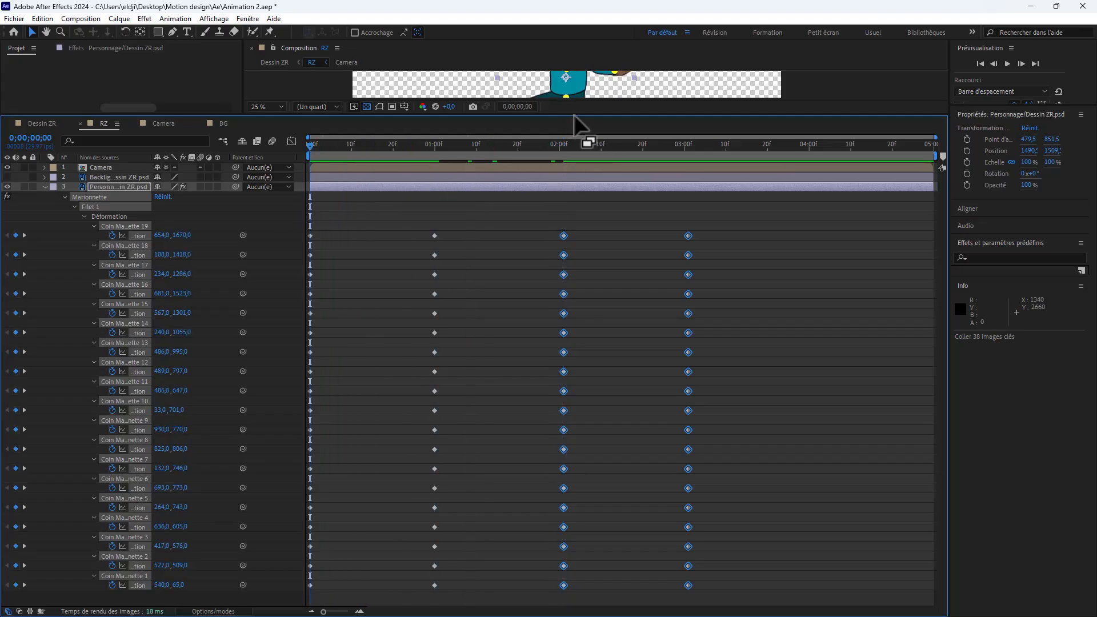
{"action": "left_click_drag", "start_coordinate": [578, 113], "coordinate": [600, 475]}
{"action": "key", "text": "space"}
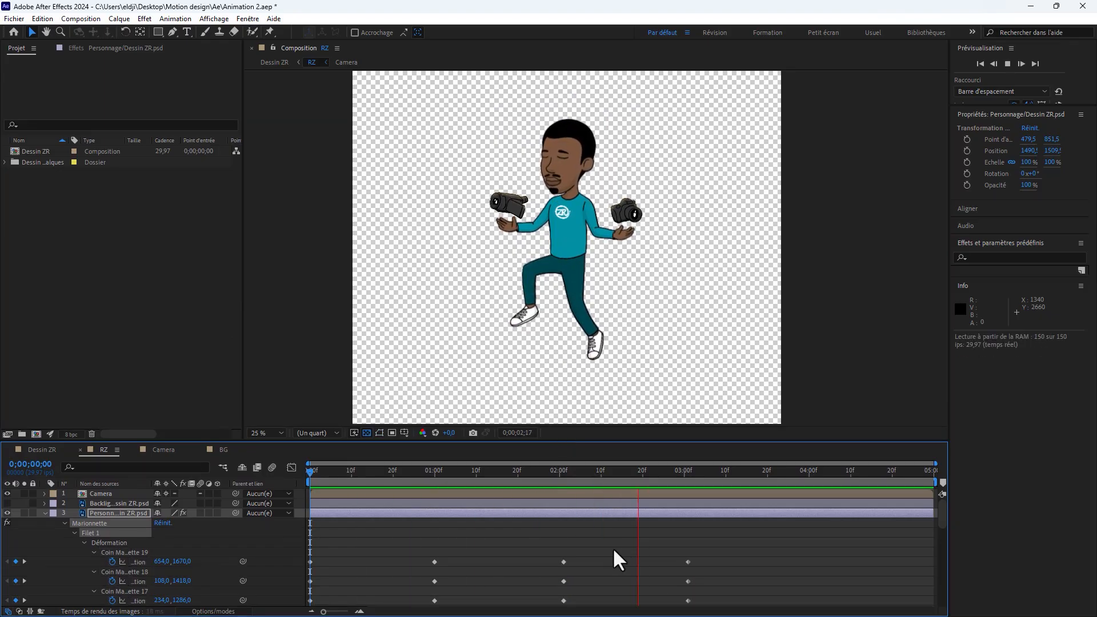
{"action": "key", "text": "space"}
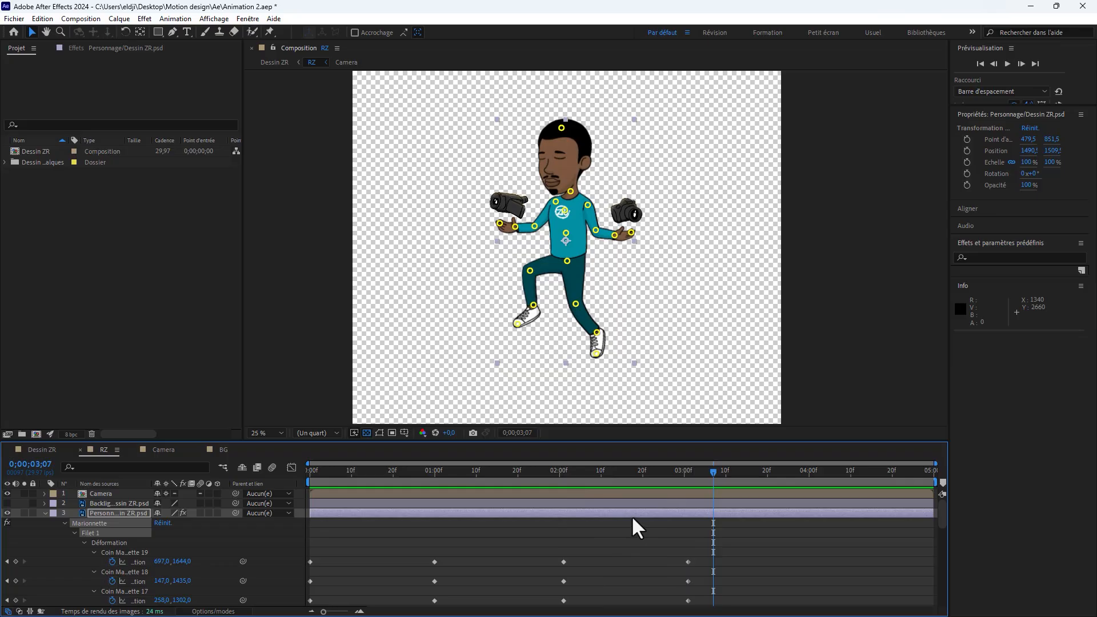
Step: Stretch all the puppet pins' keyframes proportionally so the last ones fall at the composition's end, at 0;00;05;00
{"action": "left_click_drag", "start_coordinate": [613, 440], "coordinate": [614, 96]}
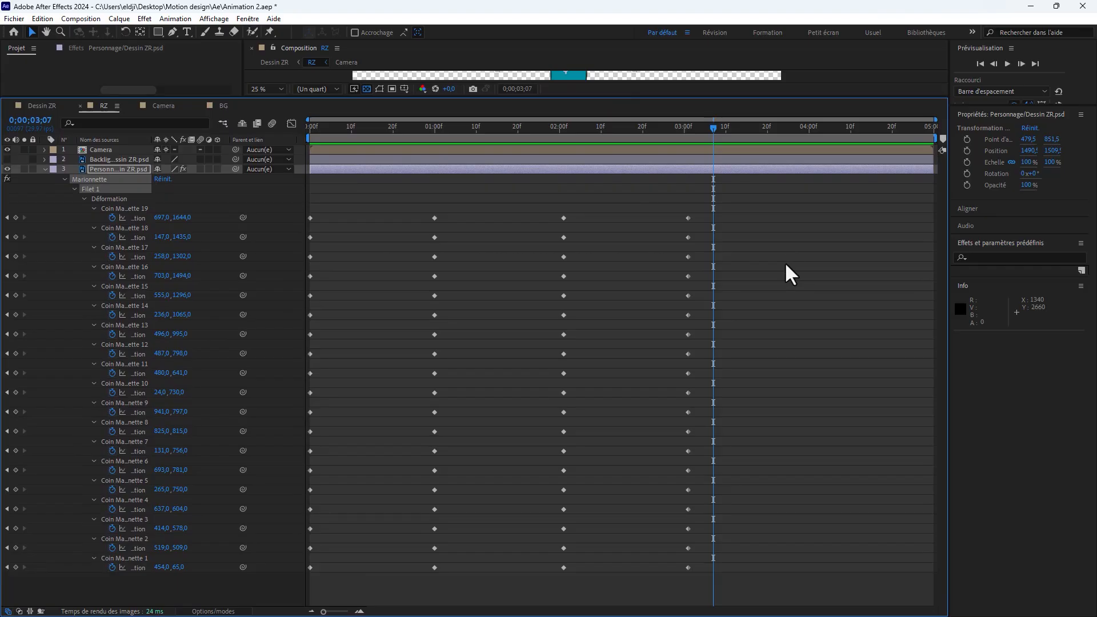
{"action": "left_click", "coordinate": [785, 261]}
{"action": "left_click_drag", "start_coordinate": [807, 201], "coordinate": [307, 575]}
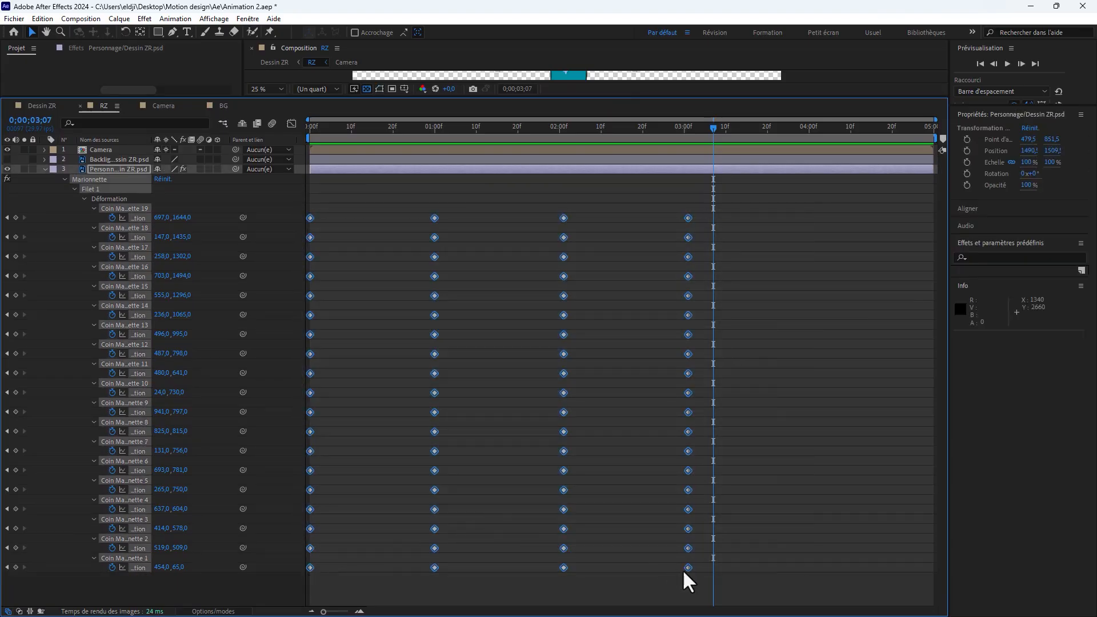
{"action": "left_click_drag", "start_coordinate": [688, 567], "coordinate": [917, 547]}
{"action": "scroll", "coordinate": [926, 555], "scroll_direction": "up", "scroll_amount": 3}
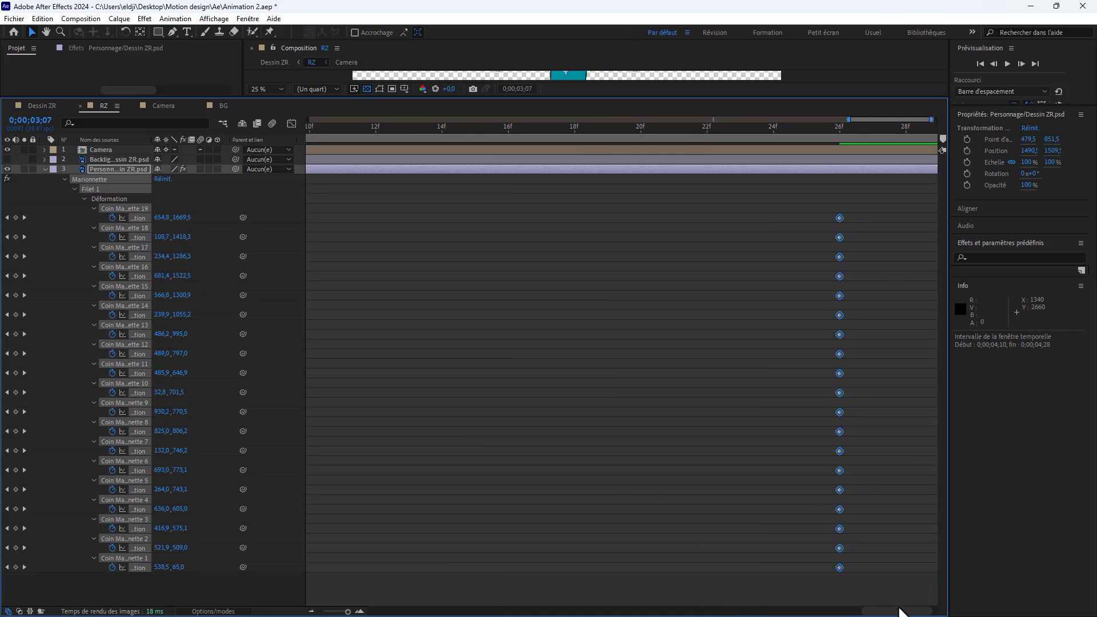
{"action": "left_click_drag", "start_coordinate": [900, 611], "coordinate": [912, 614]}
{"action": "left_click_drag", "start_coordinate": [804, 567], "coordinate": [928, 566]}
{"action": "scroll", "coordinate": [765, 510], "scroll_direction": "down", "scroll_amount": 5}
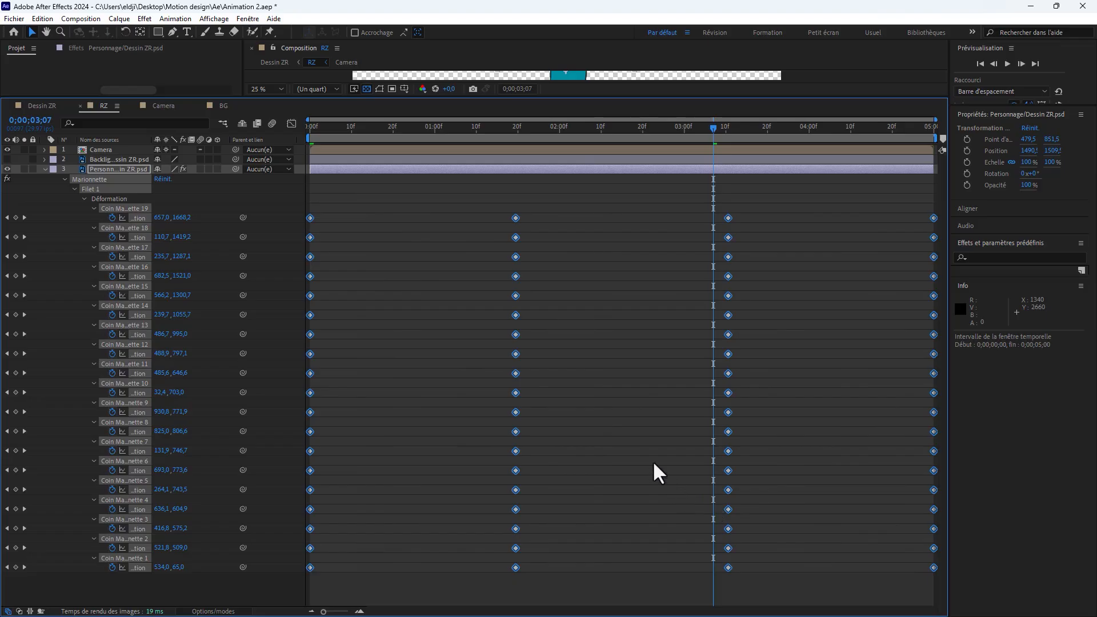
Step: Play the composition again to check the slowed movement over its full five seconds
{"action": "left_click_drag", "start_coordinate": [531, 98], "coordinate": [534, 444]}
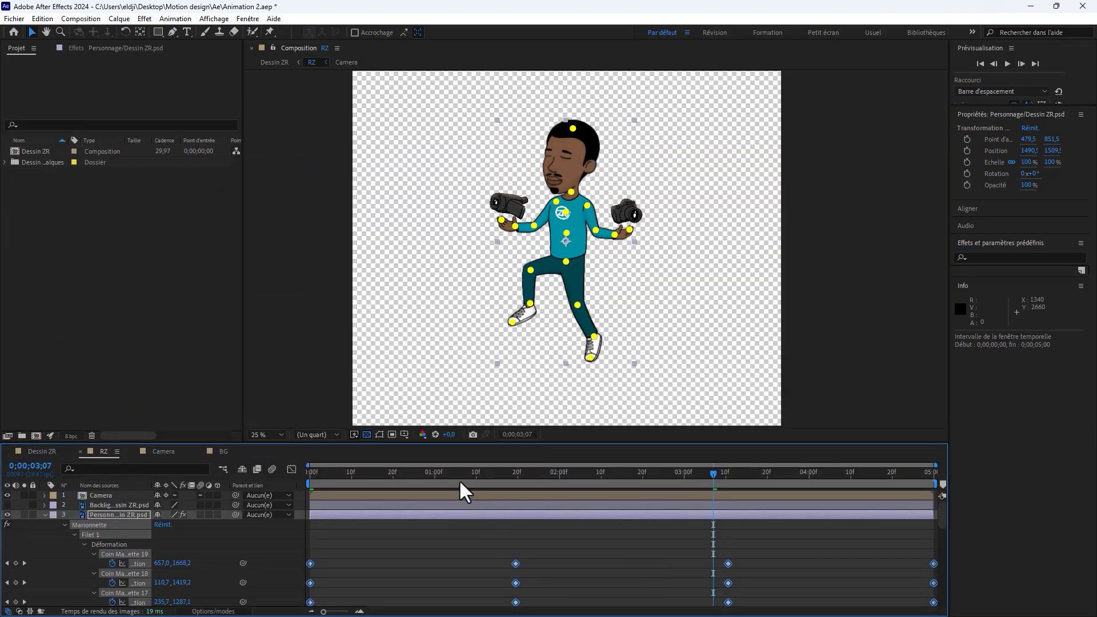
{"action": "key", "text": "space"}
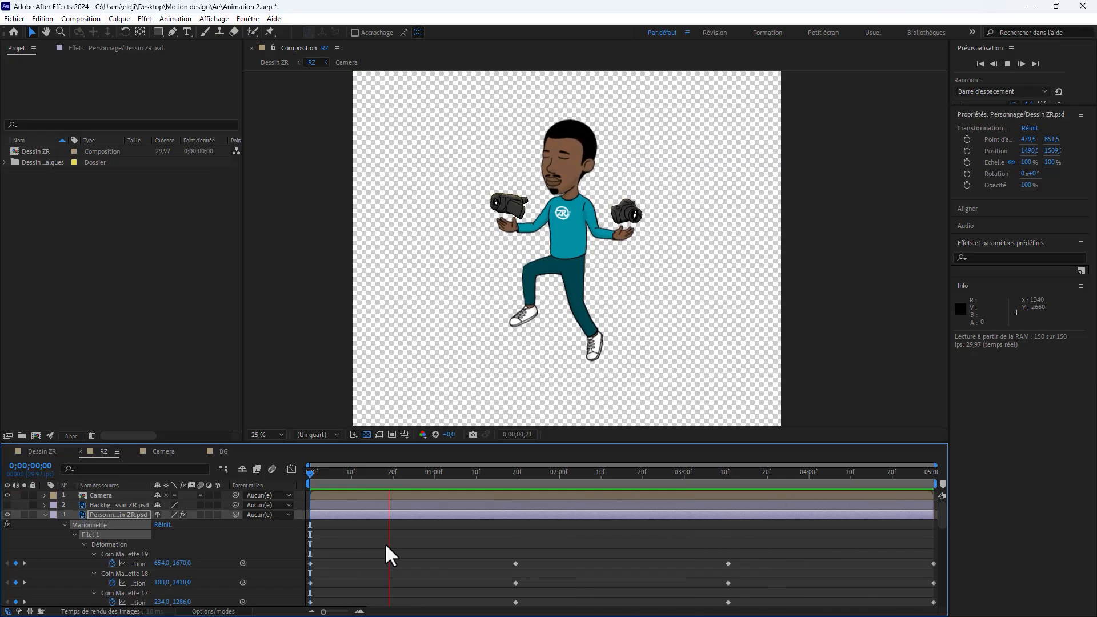
{"action": "key", "text": "space"}
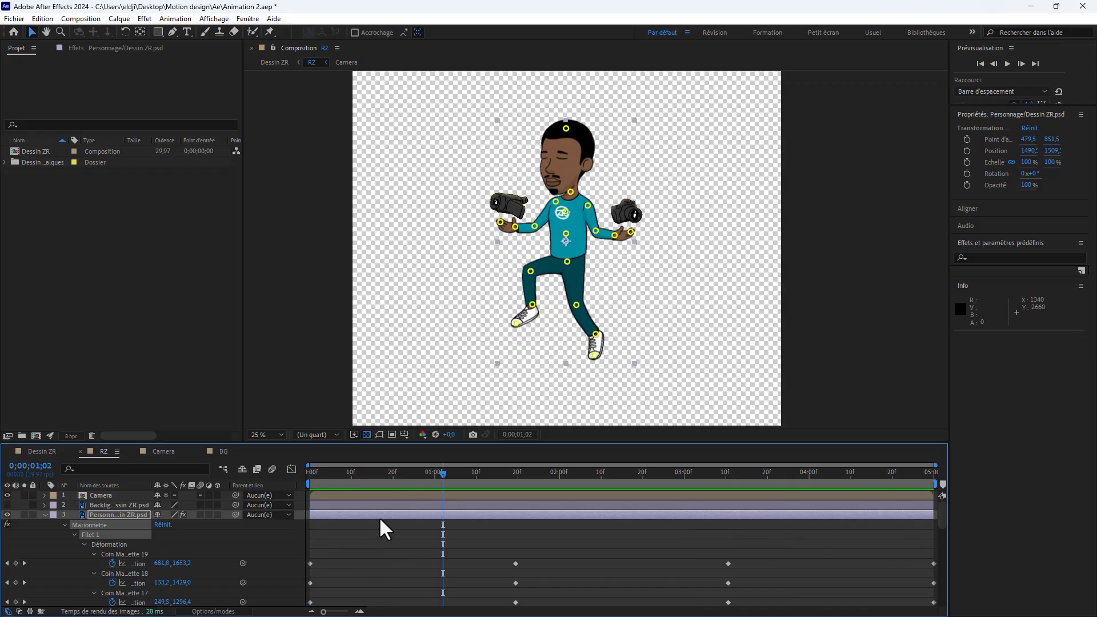
Step: Apply easy ease to all the position keyframes of the Personnage layer's puppet pins
{"action": "left_click_drag", "start_coordinate": [429, 444], "coordinate": [442, 283]}
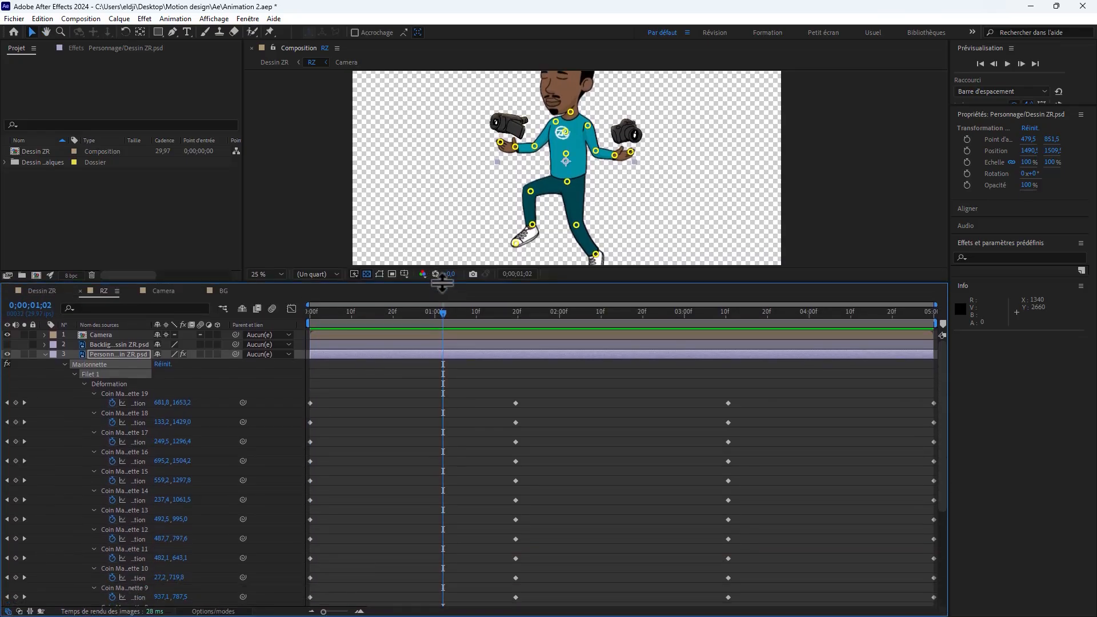
{"action": "left_click", "coordinate": [583, 434]}
{"action": "key", "text": "ctrl+a"}
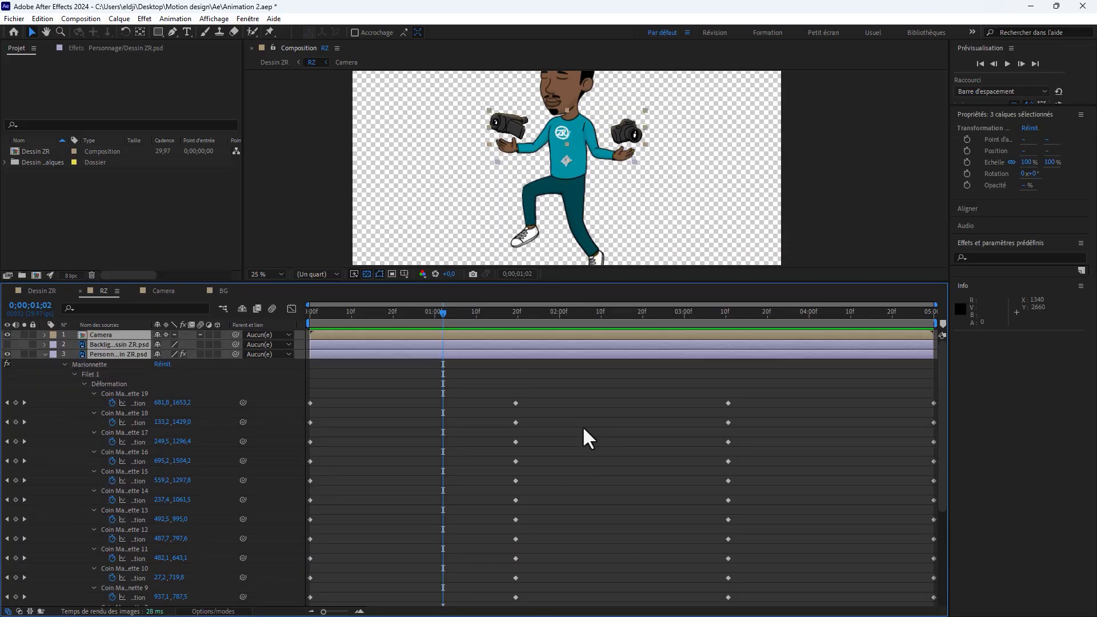
{"action": "left_click", "coordinate": [562, 420]}
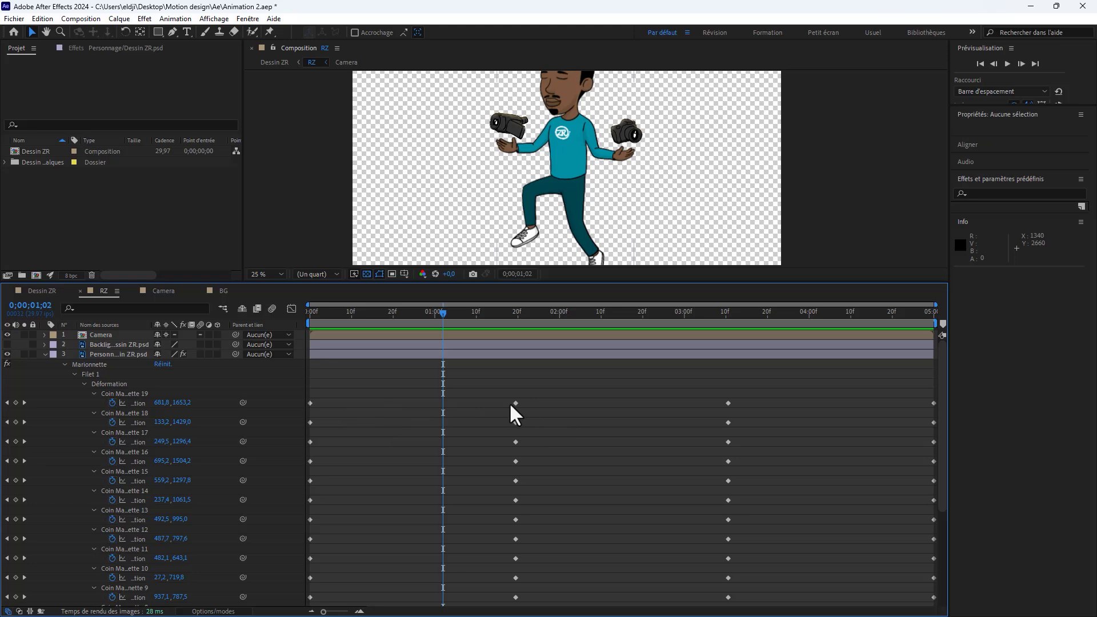
{"action": "left_click_drag", "start_coordinate": [311, 394], "coordinate": [936, 609]}
{"action": "right_click", "coordinate": [727, 601]}
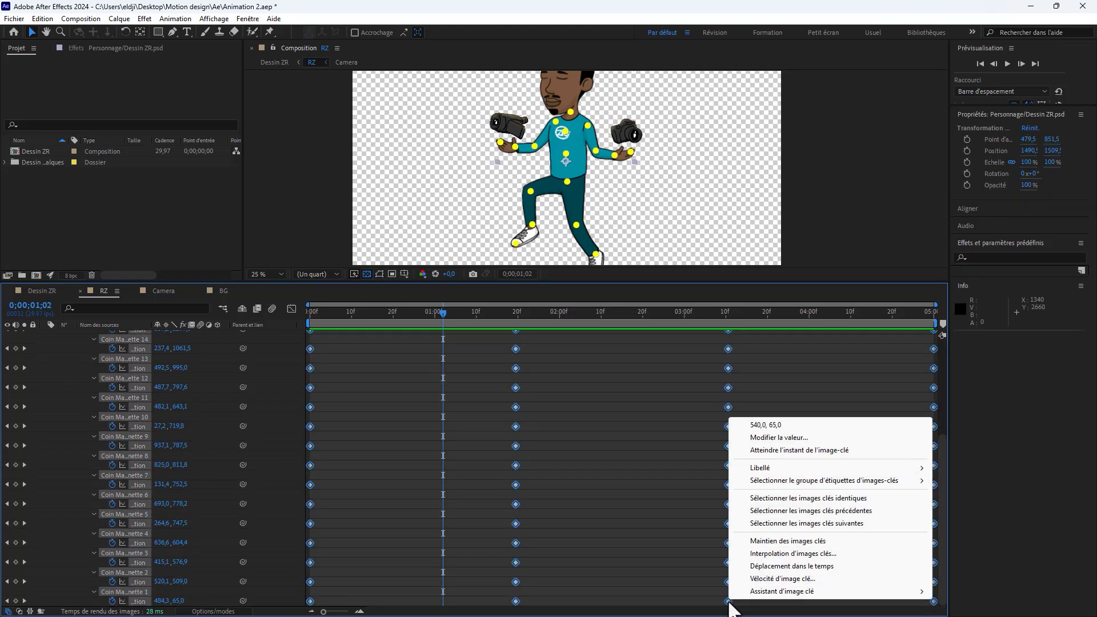
{"action": "mouse_move", "coordinate": [760, 592]}
{"action": "left_click", "coordinate": [560, 567]}
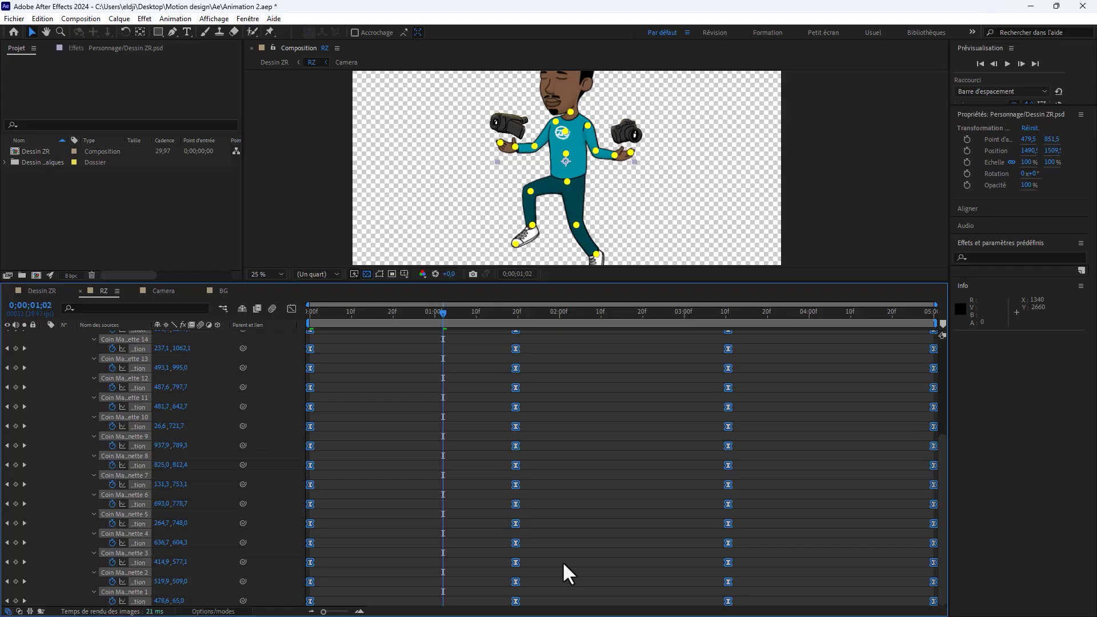
Step: Play the RZ composition to check the character's eased movement
{"action": "scroll", "coordinate": [582, 448], "scroll_direction": "up", "scroll_amount": 5}
{"action": "left_click", "coordinate": [412, 378]}
{"action": "left_click_drag", "start_coordinate": [456, 282], "coordinate": [448, 402]}
{"action": "left_click", "coordinate": [335, 318]}
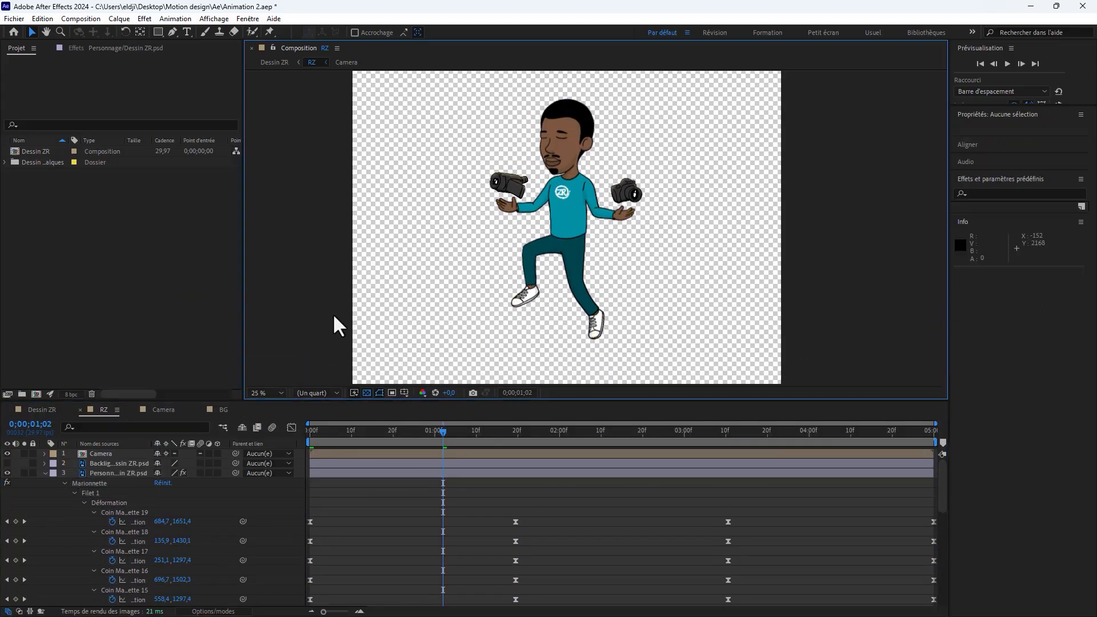
{"action": "key", "text": "space"}
{"action": "scroll", "coordinate": [641, 205], "scroll_direction": "up", "scroll_amount": 2}
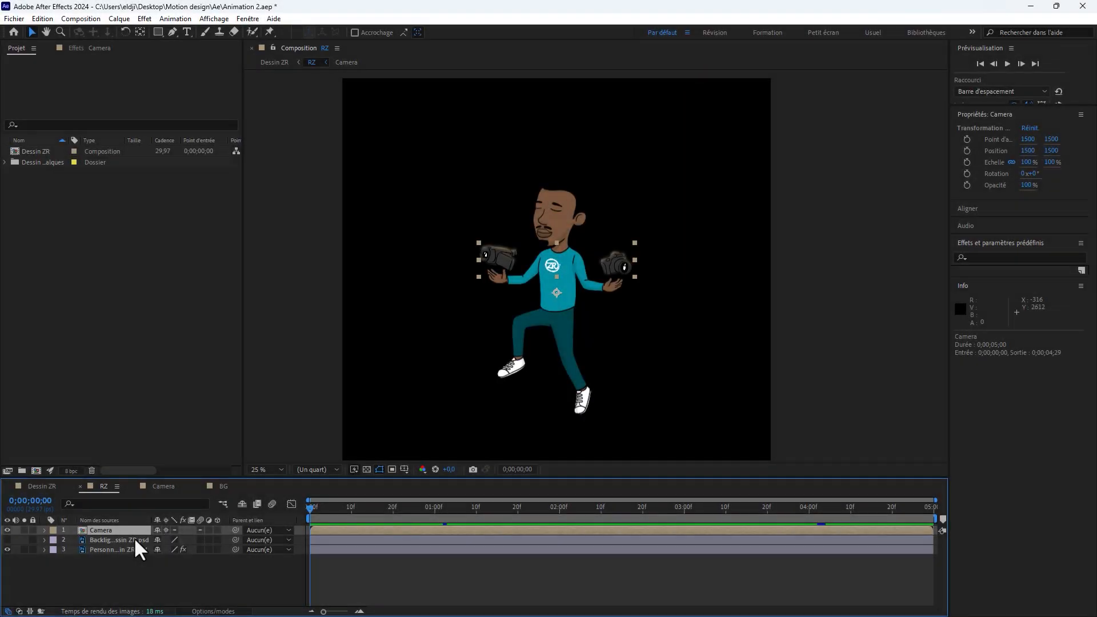
Step: Open the nested Camera composition, hide its Backlight photo and Backlight camera layers, and return to RZ
{"action": "double_click", "coordinate": [103, 530]}
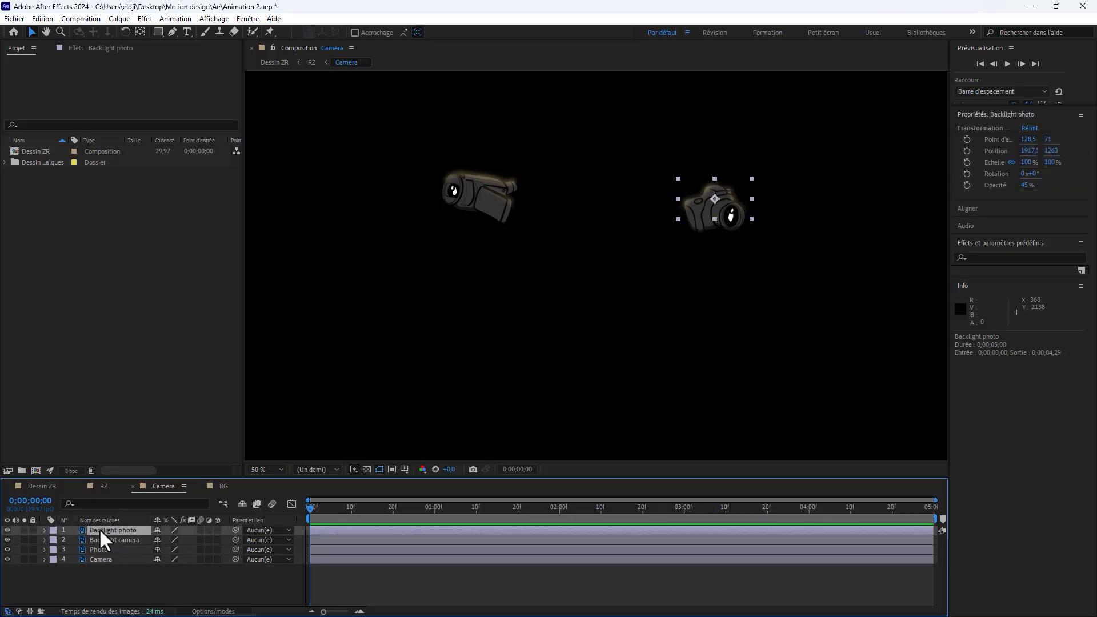
{"action": "left_click", "coordinate": [6, 528]}
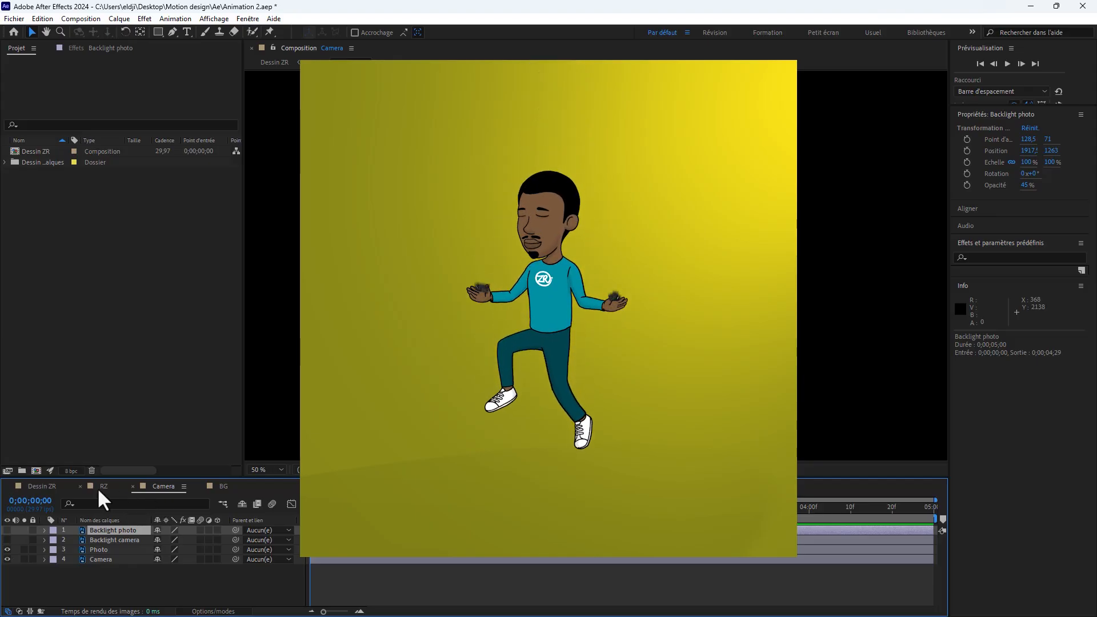
{"action": "left_click", "coordinate": [97, 486]}
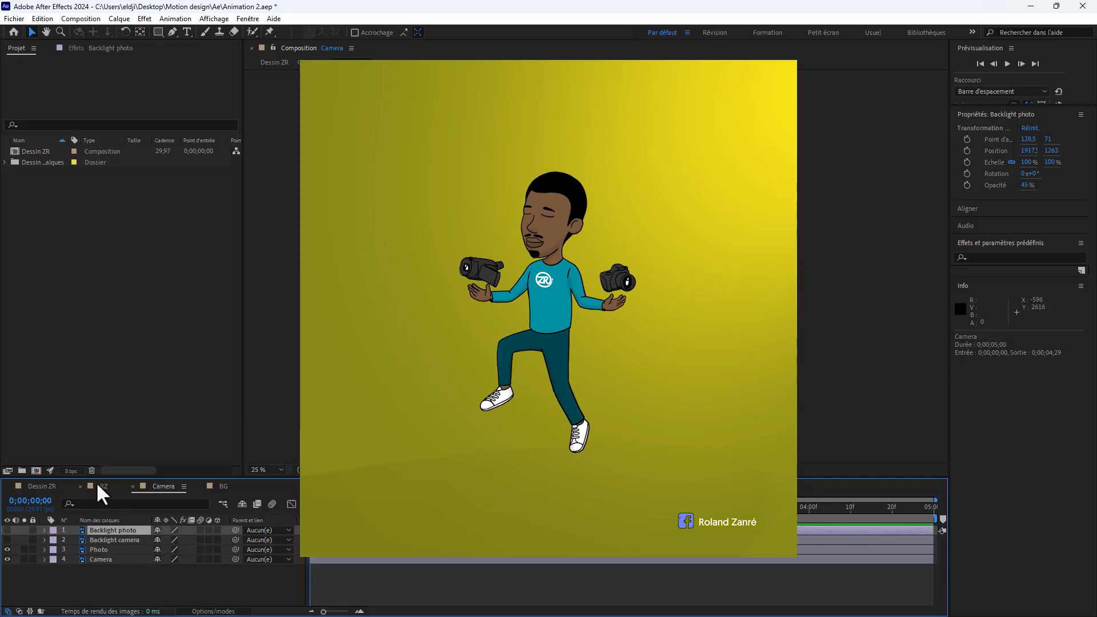
{"action": "left_click", "coordinate": [96, 484]}
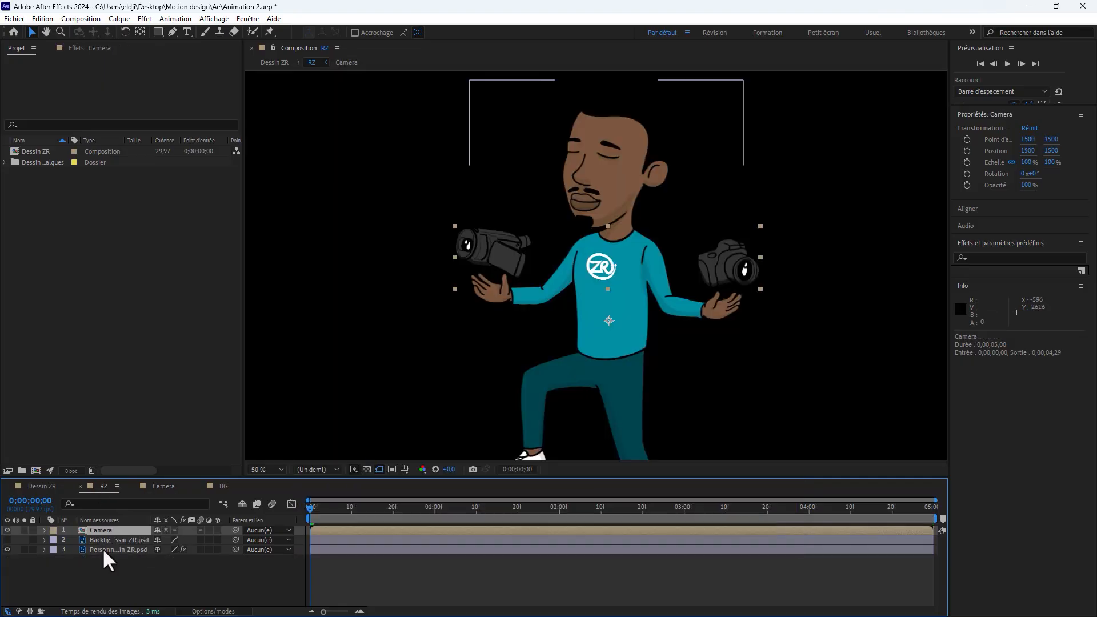
Step: Copy the animated Personnage layer from RZ and paste it into the Camera composition
{"action": "left_click", "coordinate": [101, 549]}
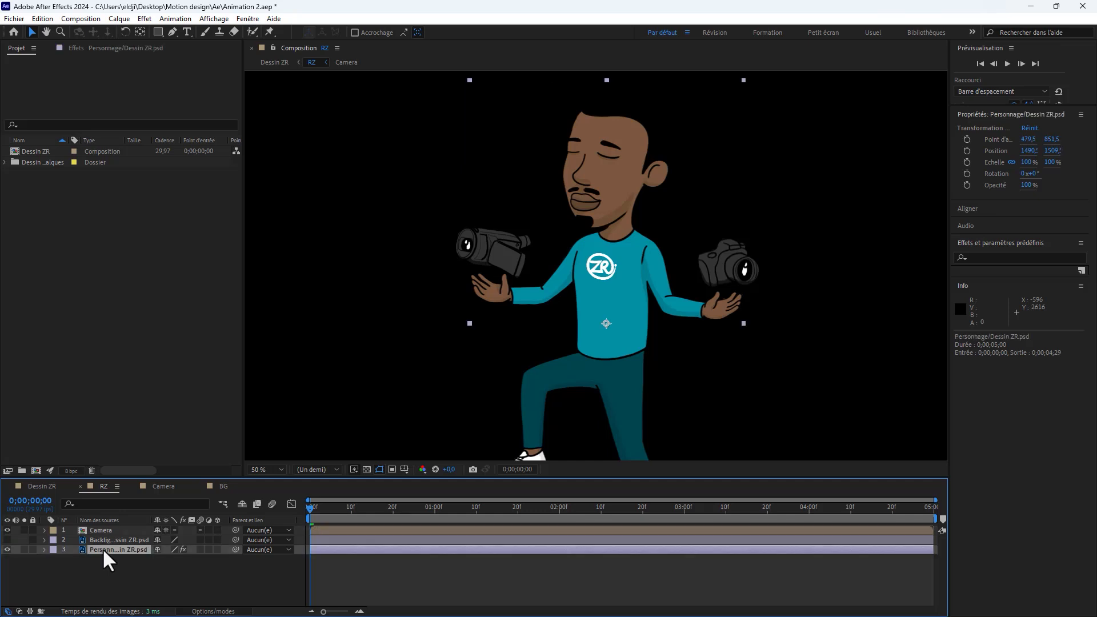
{"action": "key", "text": "ctrl+c"}
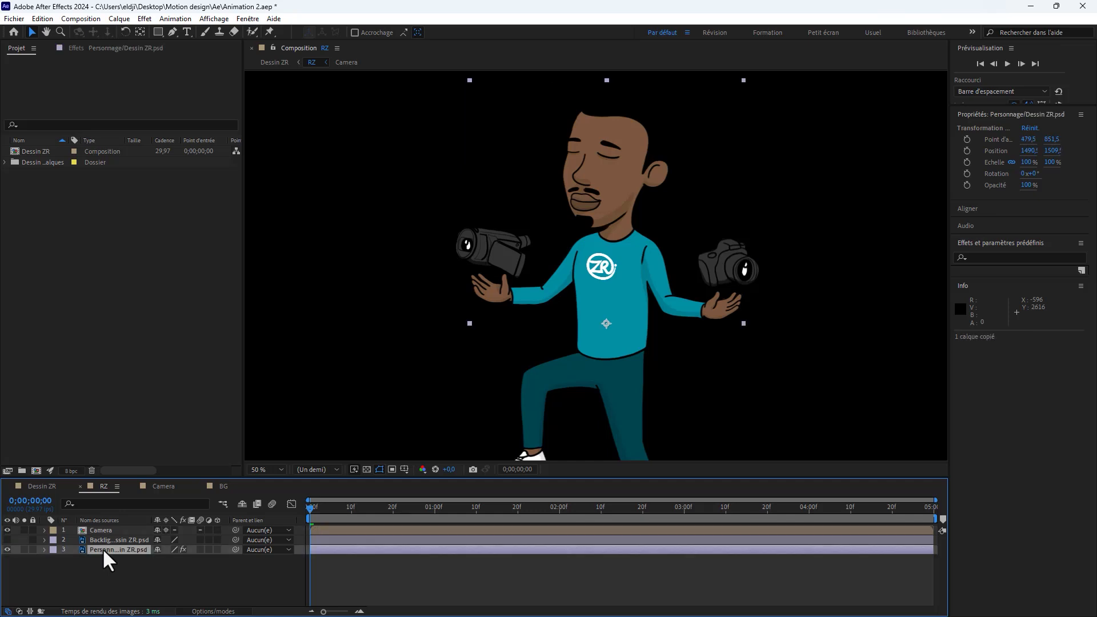
{"action": "left_click", "coordinate": [163, 486]}
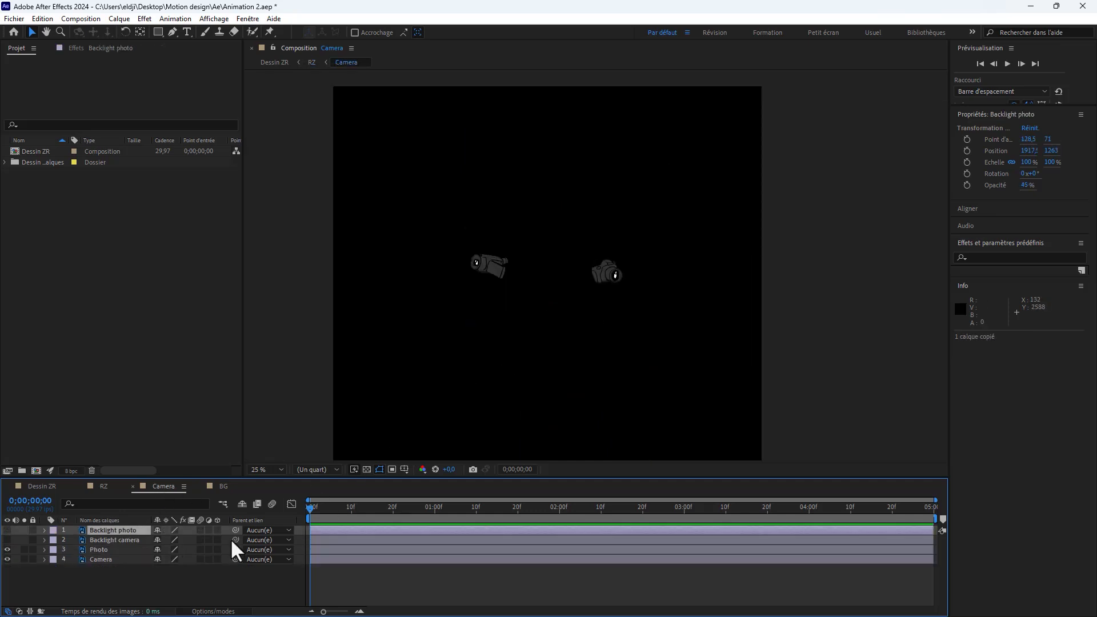
{"action": "left_click", "coordinate": [170, 581]}
{"action": "key", "text": "ctrl+v"}
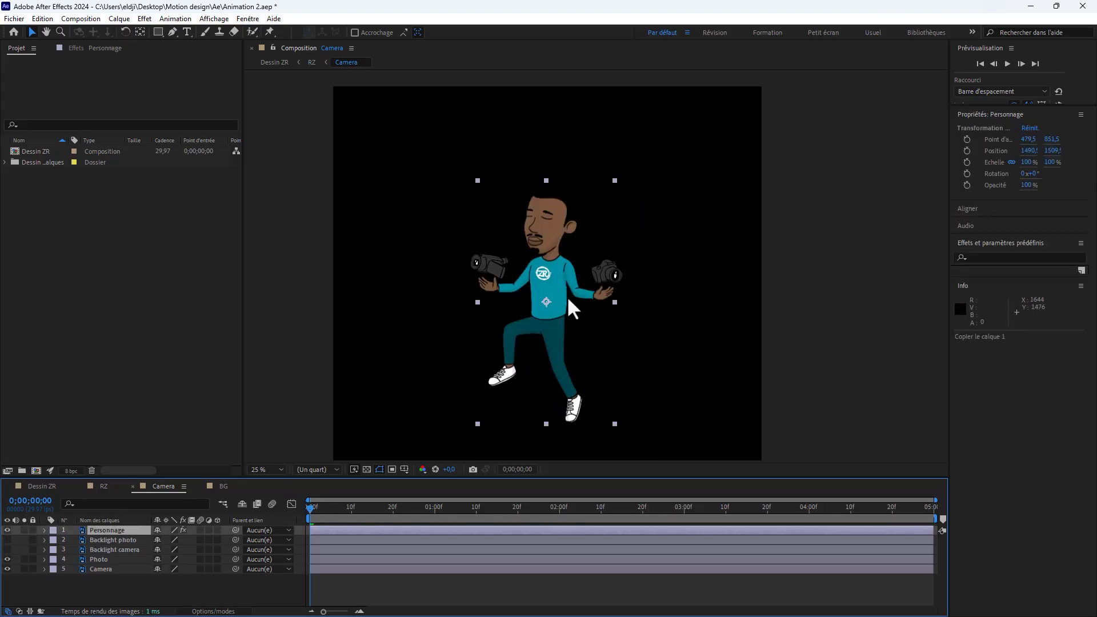
Step: Move the Photo layer's anchor point down onto the palm of the character's hand beneath it
{"action": "scroll", "coordinate": [557, 286], "scroll_direction": "up", "scroll_amount": 2}
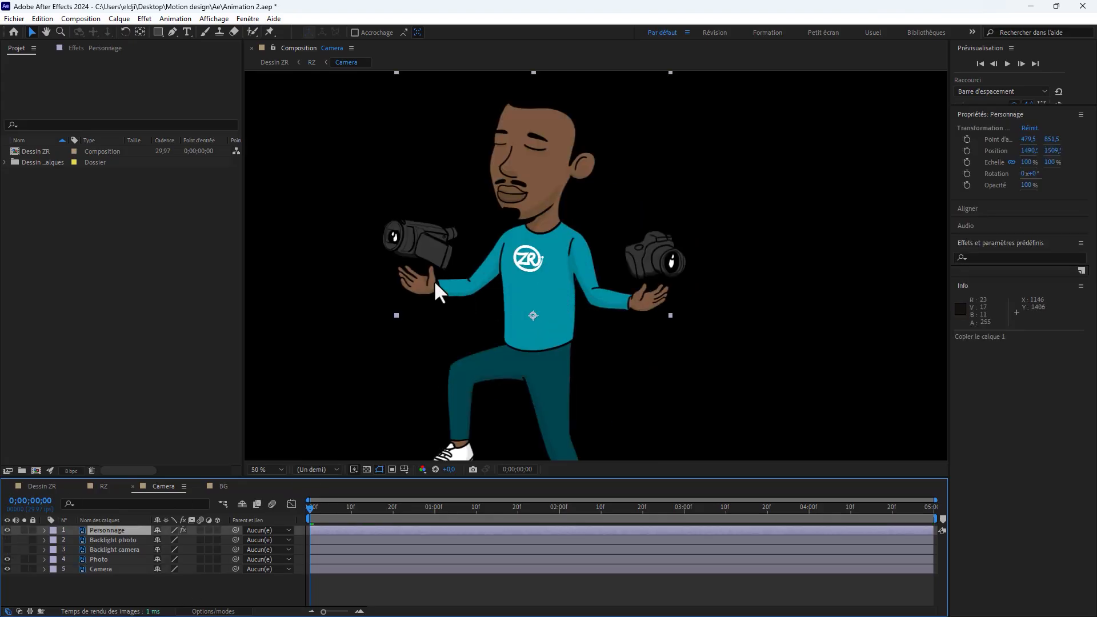
{"action": "left_click", "coordinate": [101, 559]}
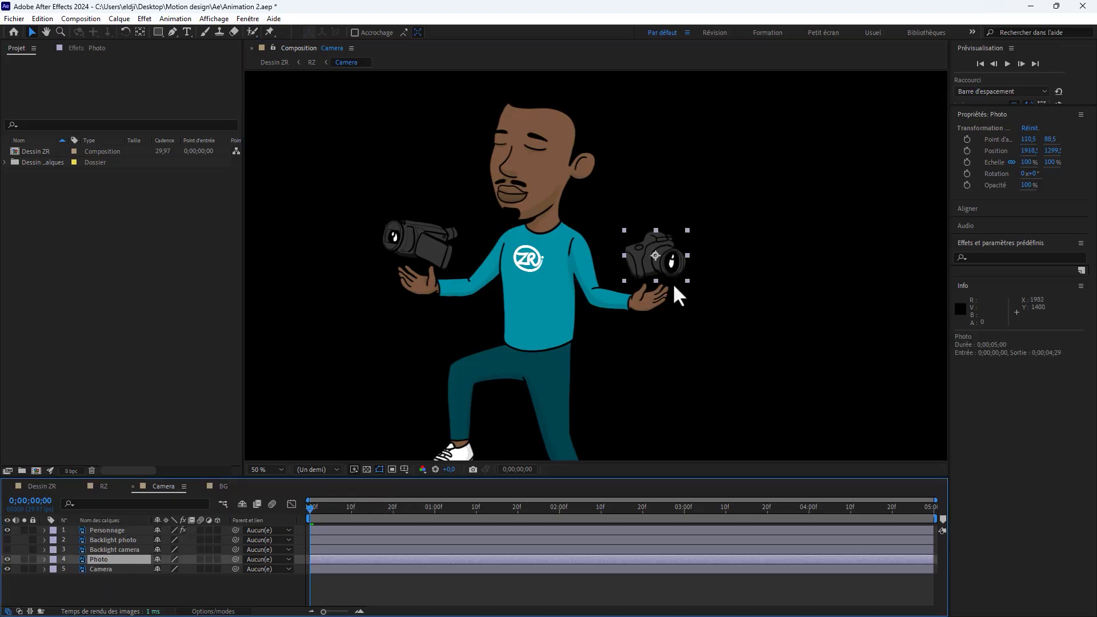
{"action": "left_click", "coordinate": [141, 32]}
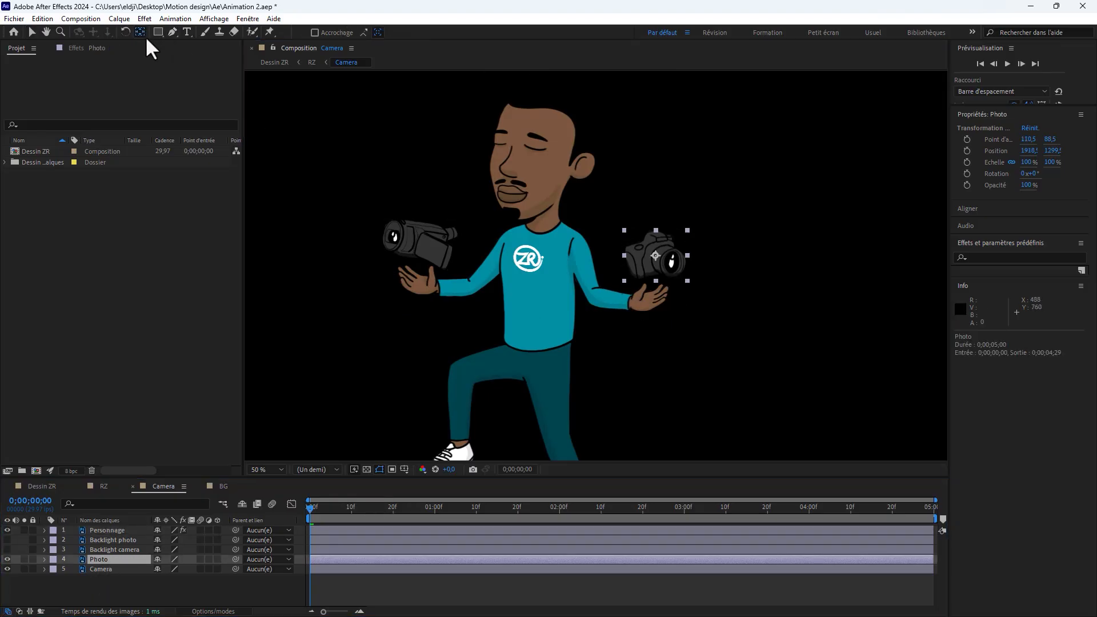
{"action": "left_click_drag", "start_coordinate": [654, 253], "coordinate": [646, 291]}
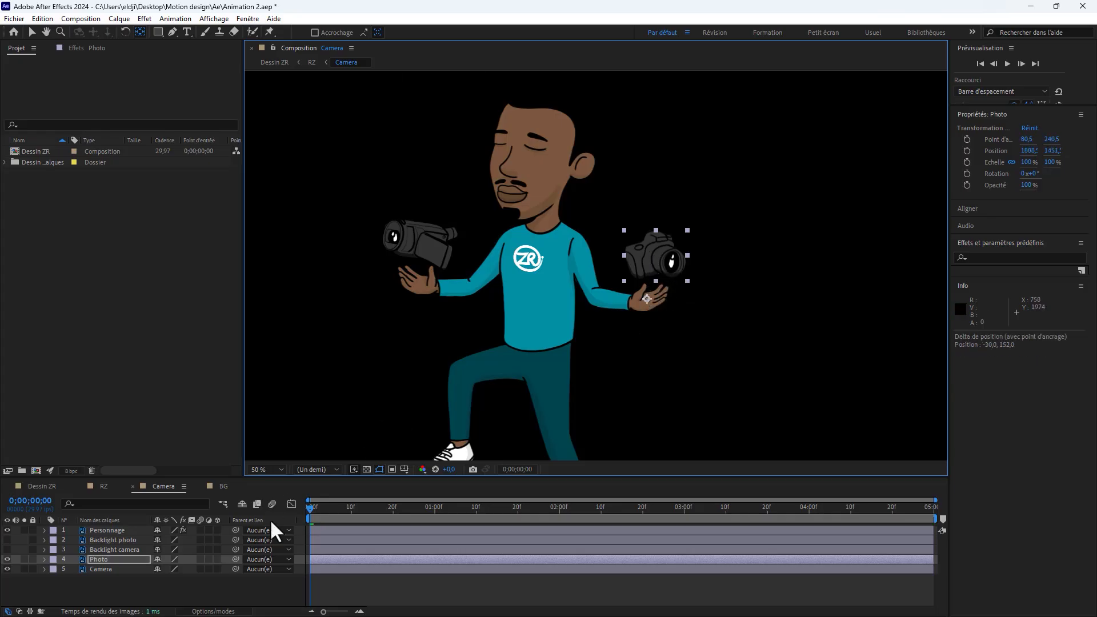
Step: Move the Camera layer's anchor point down onto the palm of the hand under the video camera
{"action": "left_click", "coordinate": [410, 244]}
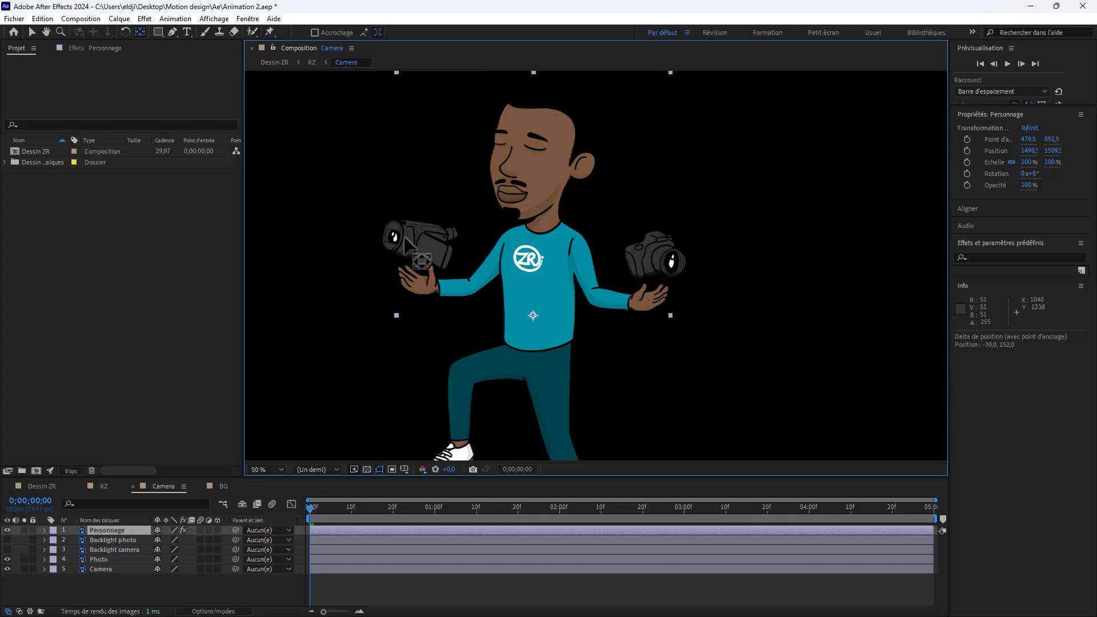
{"action": "left_click", "coordinate": [101, 560]}
{"action": "left_click", "coordinate": [101, 569]}
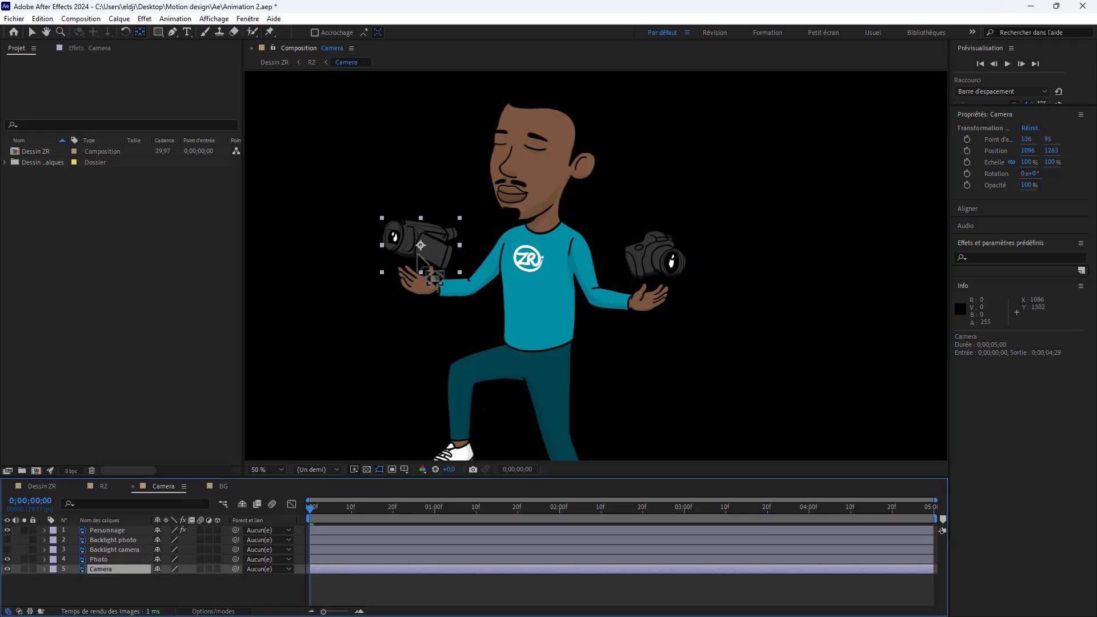
{"action": "left_click_drag", "start_coordinate": [421, 245], "coordinate": [423, 284]}
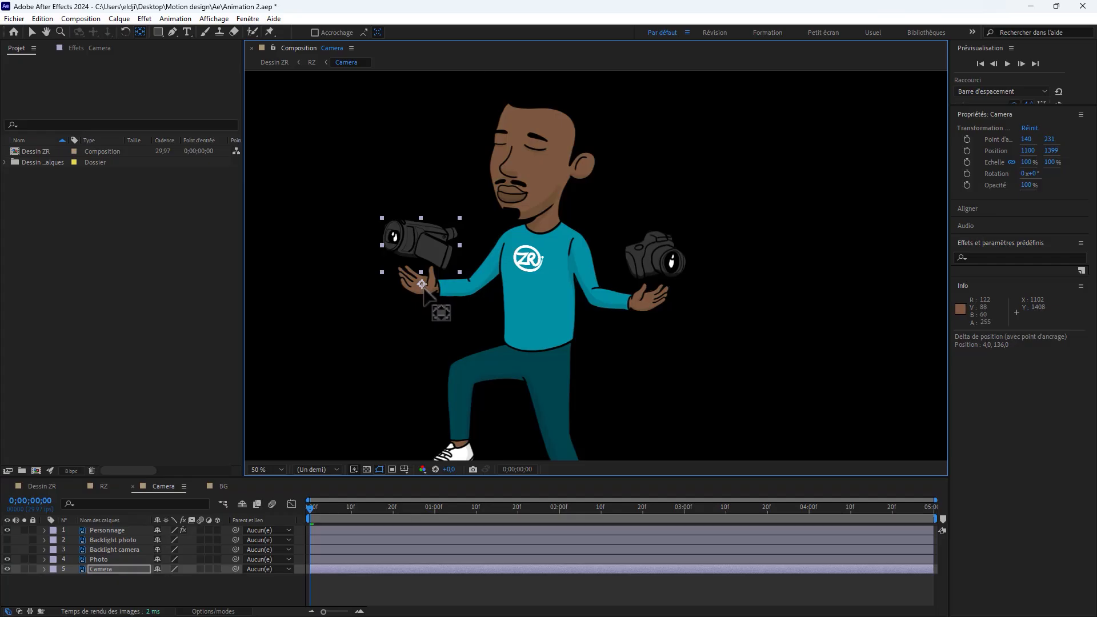
Step: Keyframe the scale of the Photo and Camera layers from 0% at the start to 100% at 0;00;00;17
{"action": "left_click", "coordinate": [101, 559]}
{"action": "left_click", "coordinate": [101, 568], "text": "shift"}
{"action": "key", "text": "s"}
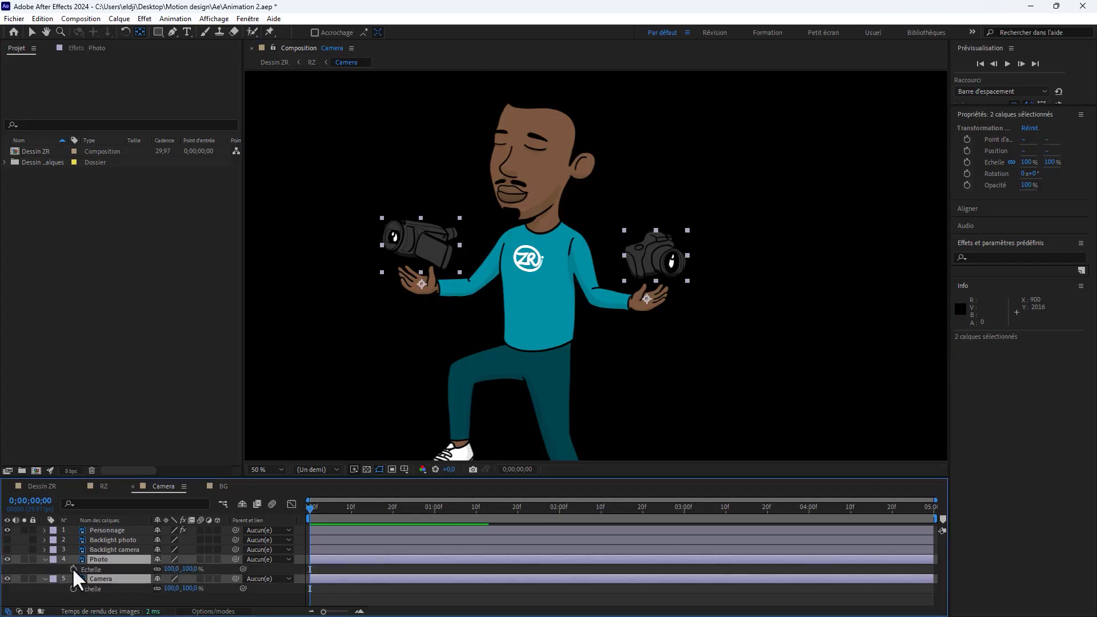
{"action": "left_click", "coordinate": [73, 570]}
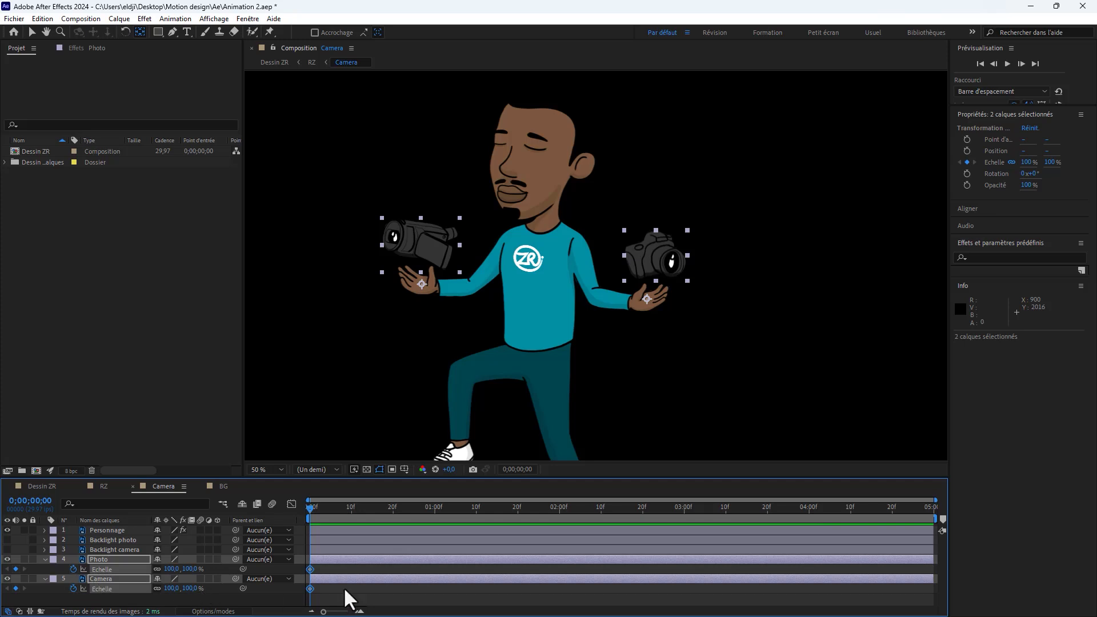
{"action": "left_click_drag", "start_coordinate": [310, 569], "coordinate": [379, 571]}
{"action": "left_click", "coordinate": [172, 569]}
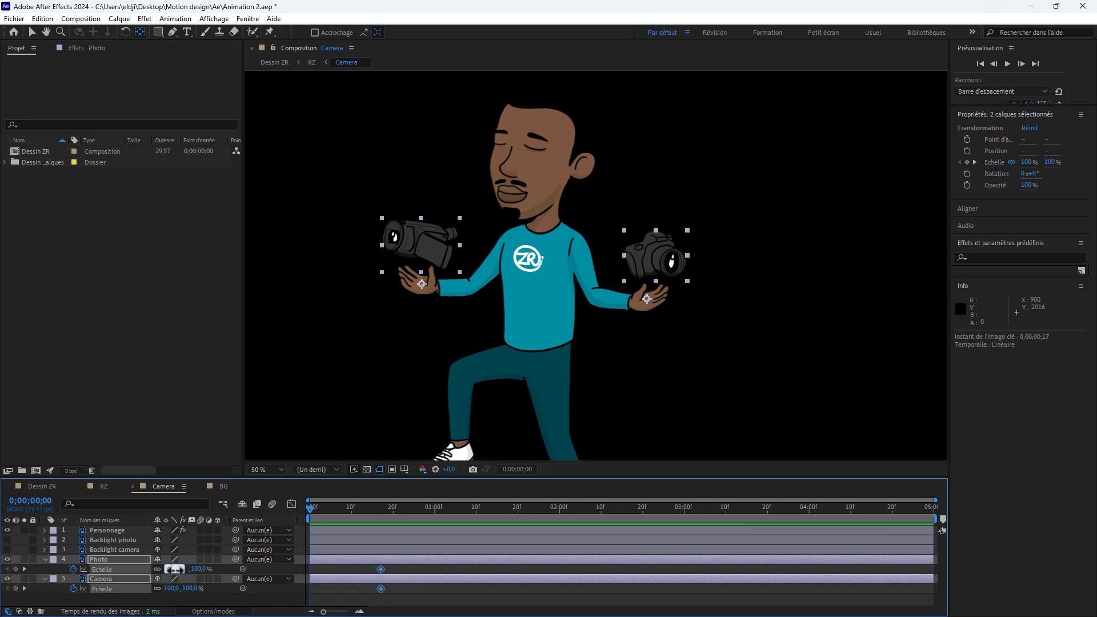
{"action": "left_click", "coordinate": [231, 573]}
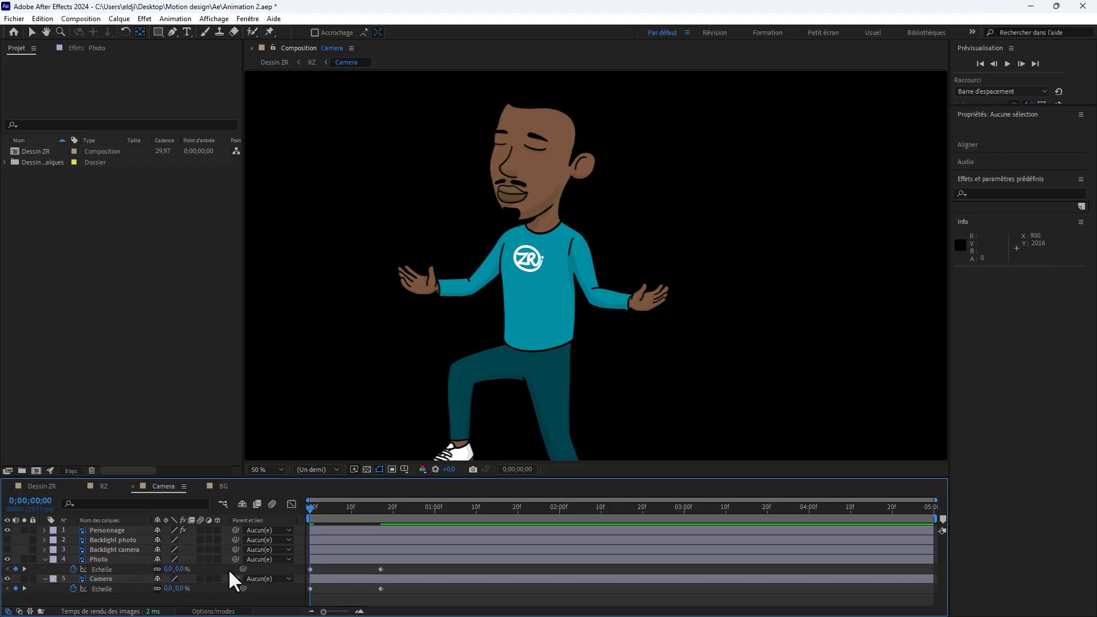
Step: Move the Personnage layer to the bottom of the layer stack and preview the two cameras growing from the hands
{"action": "left_click_drag", "start_coordinate": [309, 508], "coordinate": [379, 513]}
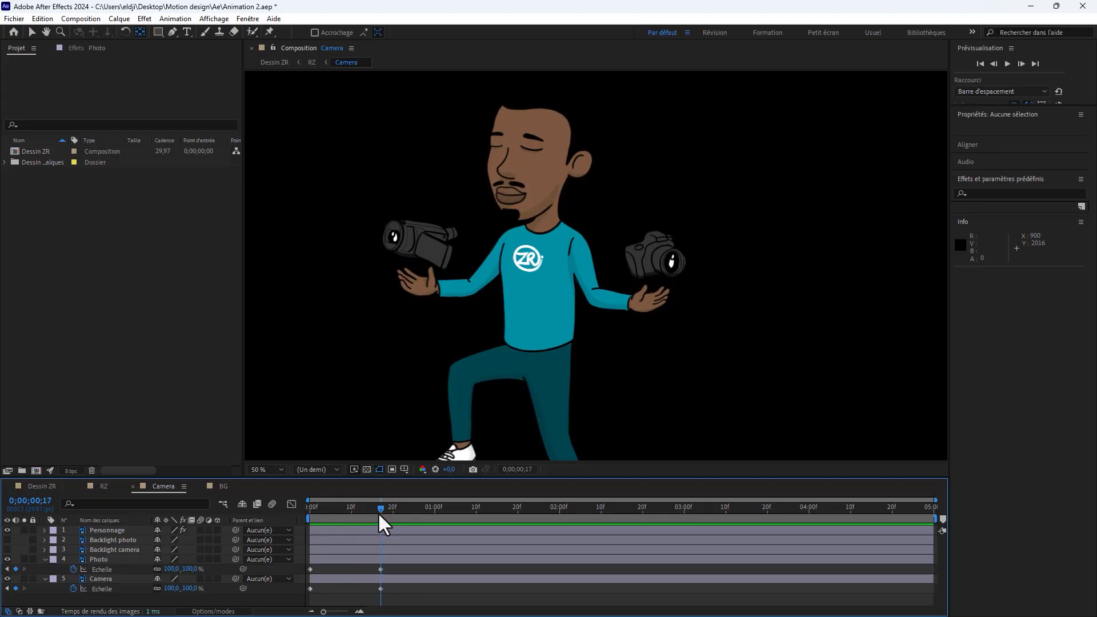
{"action": "left_click_drag", "start_coordinate": [109, 529], "coordinate": [108, 592]}
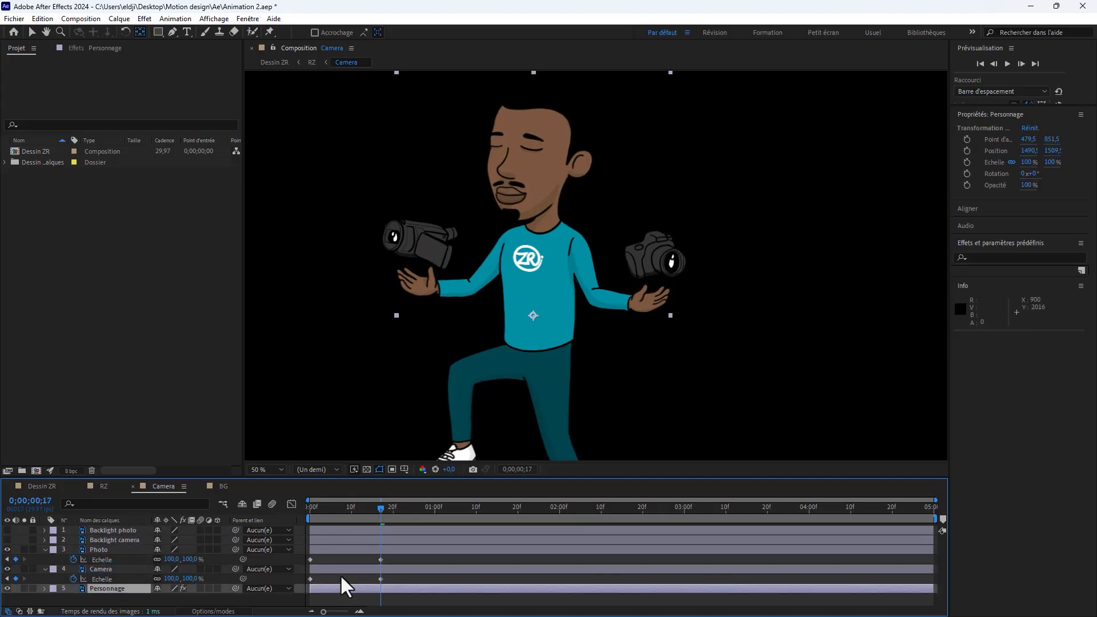
{"action": "left_click_drag", "start_coordinate": [343, 509], "coordinate": [300, 532]}
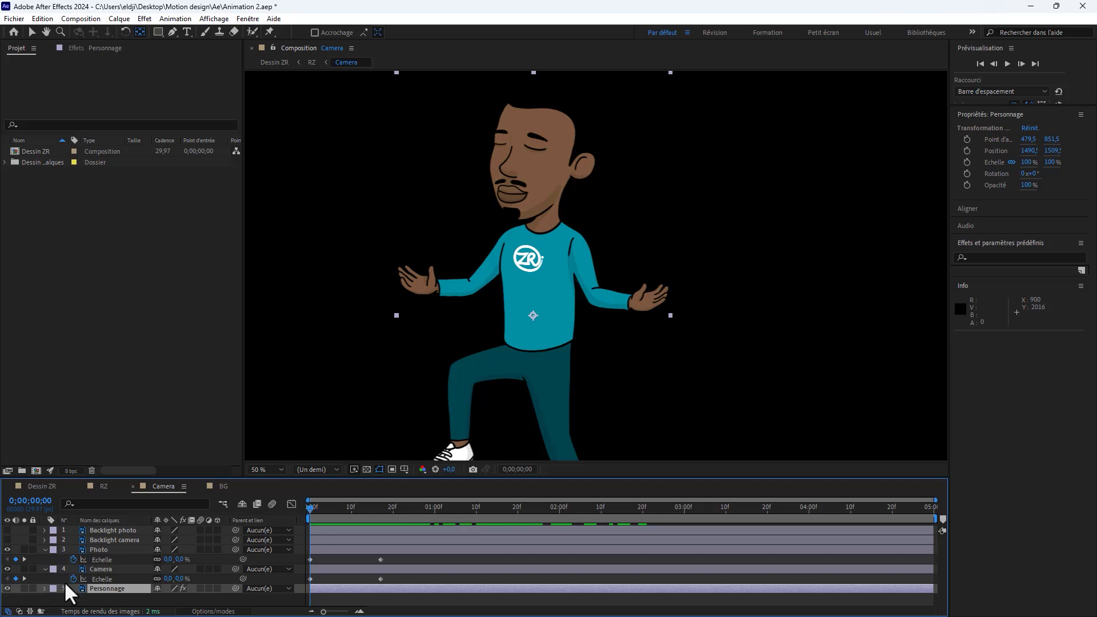
Step: Reveal the Personnage layer's puppet-pin keyframes beneath the Photo and Camera layers and enlarge the timeline area
{"action": "left_click", "coordinate": [98, 587]}
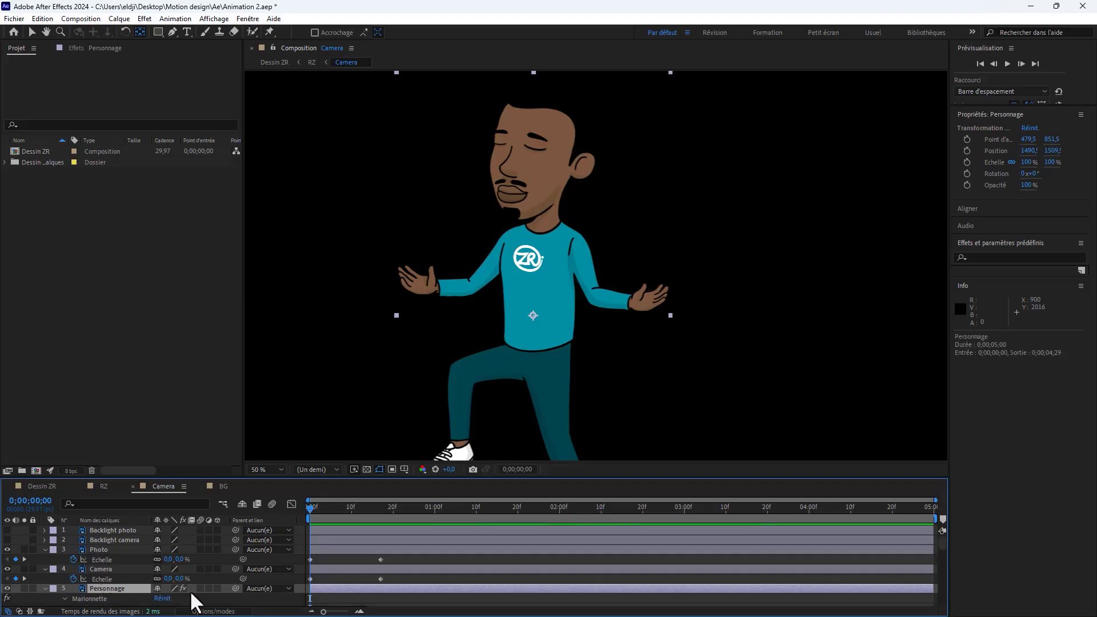
{"action": "key", "text": "u"}
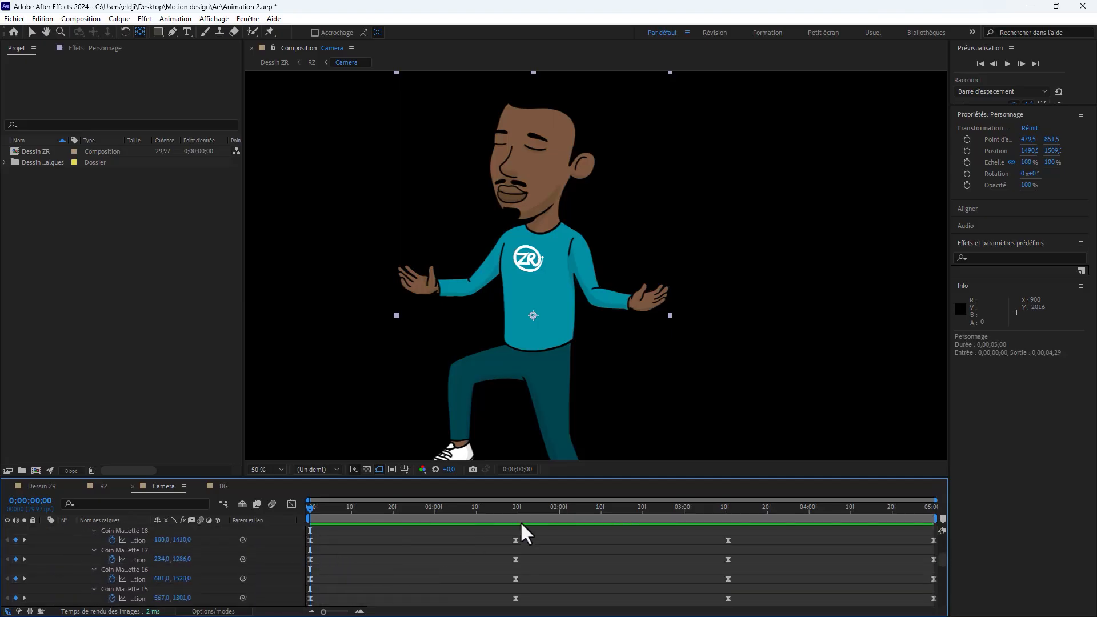
{"action": "scroll", "coordinate": [312, 552], "scroll_direction": "up", "scroll_amount": 3}
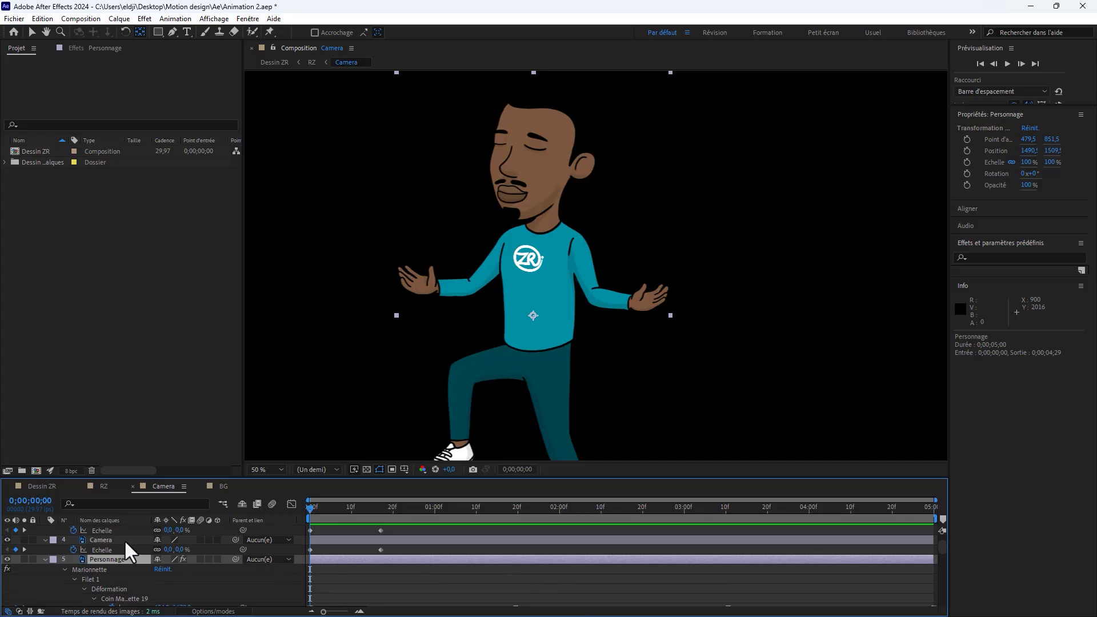
{"action": "left_click", "coordinate": [102, 540]}
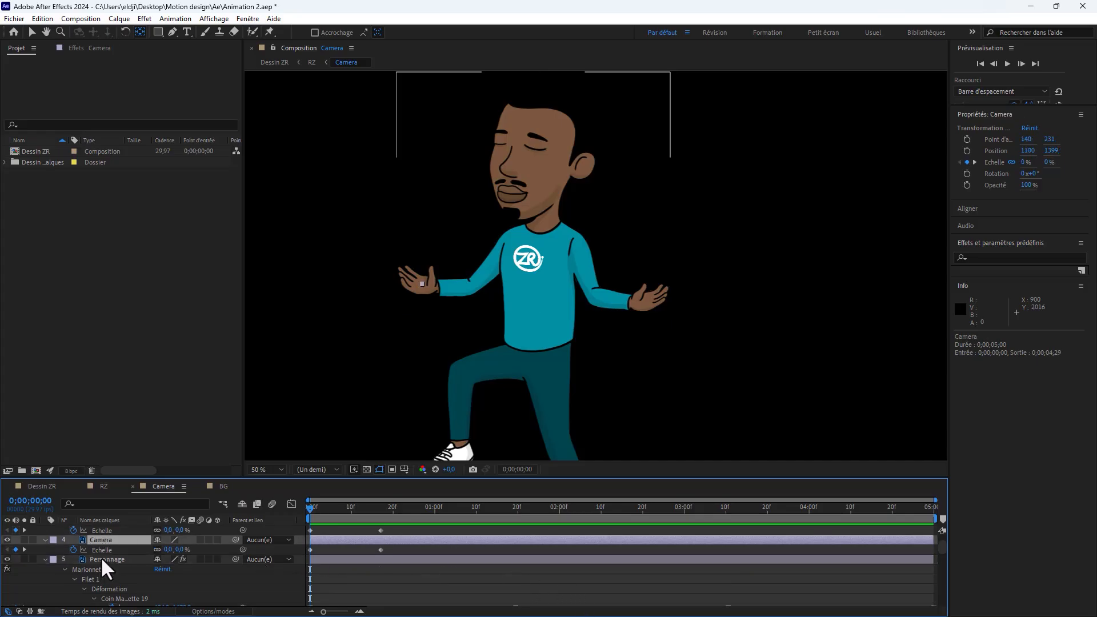
{"action": "scroll", "coordinate": [105, 538], "scroll_direction": "up", "scroll_amount": 2}
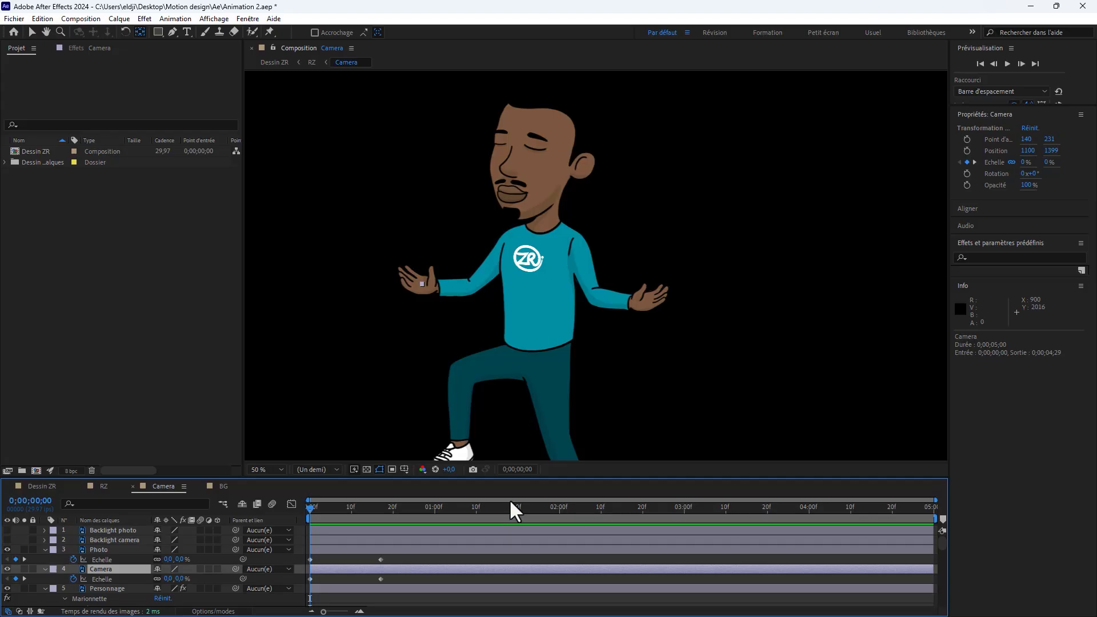
{"action": "left_click_drag", "start_coordinate": [490, 479], "coordinate": [486, 416]}
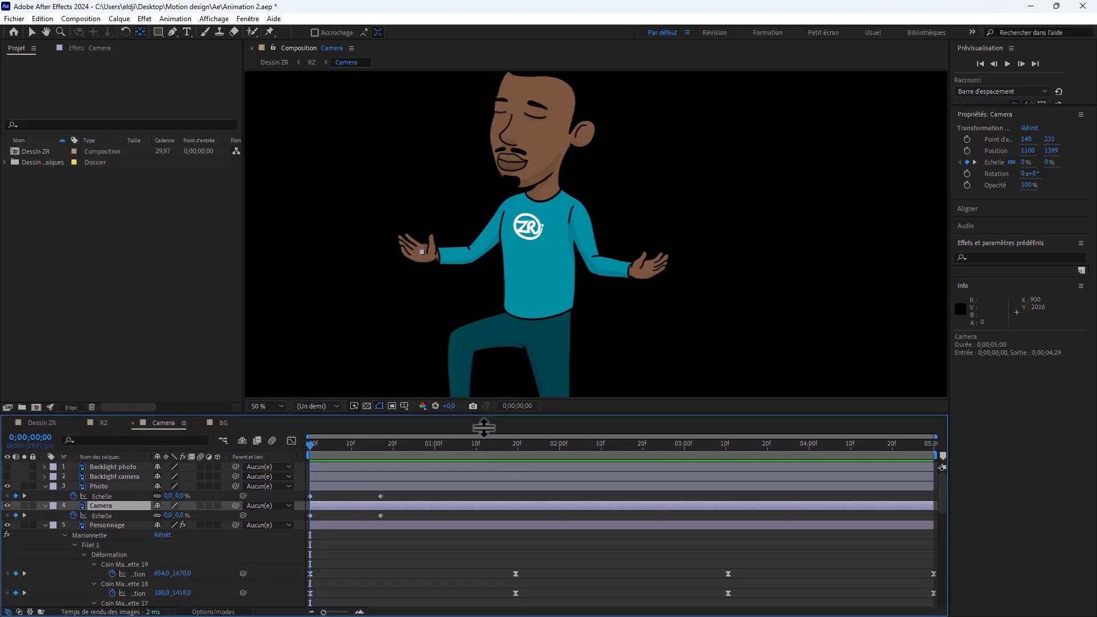
Step: Keyframe the Photo and Camera positions at the start, and lower them at 0;00;01;19 to Y 1473,5 and Y 1421
{"action": "left_click", "coordinate": [95, 484]}
{"action": "left_click", "coordinate": [97, 506], "text": "ctrl"}
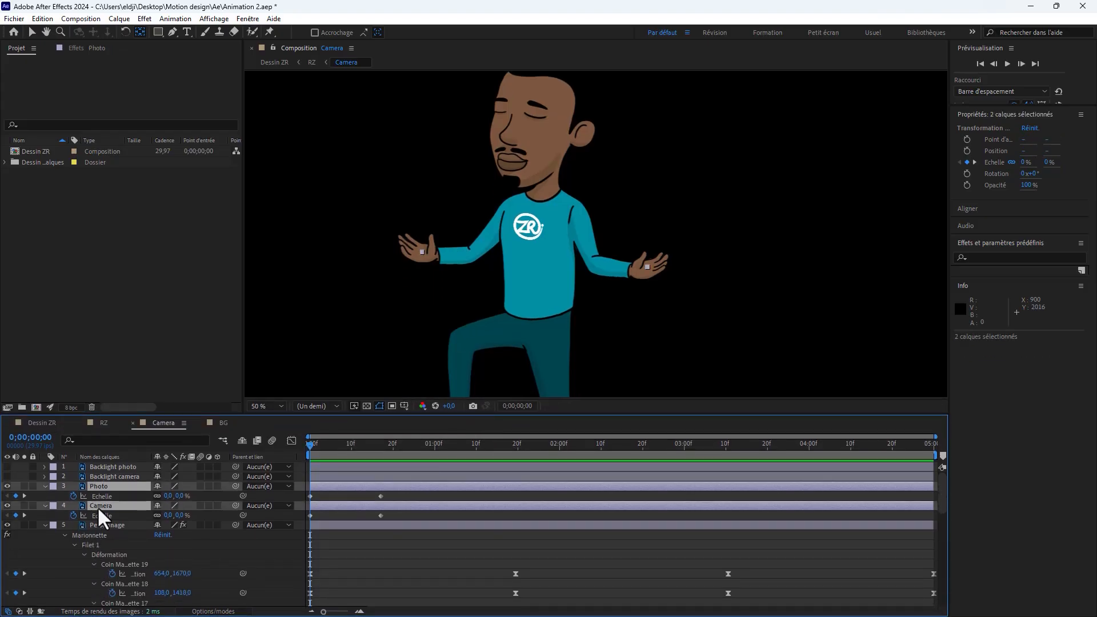
{"action": "key", "text": "p"}
{"action": "left_click", "coordinate": [73, 496]}
{"action": "left_click", "coordinate": [73, 515]}
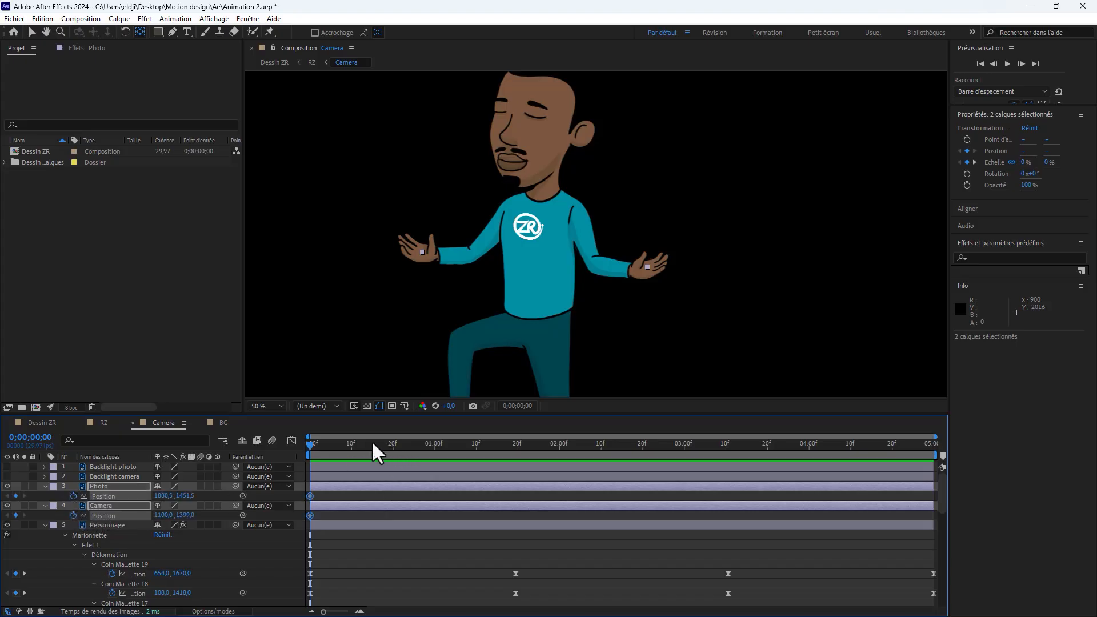
{"action": "left_click_drag", "start_coordinate": [311, 443], "coordinate": [514, 451]}
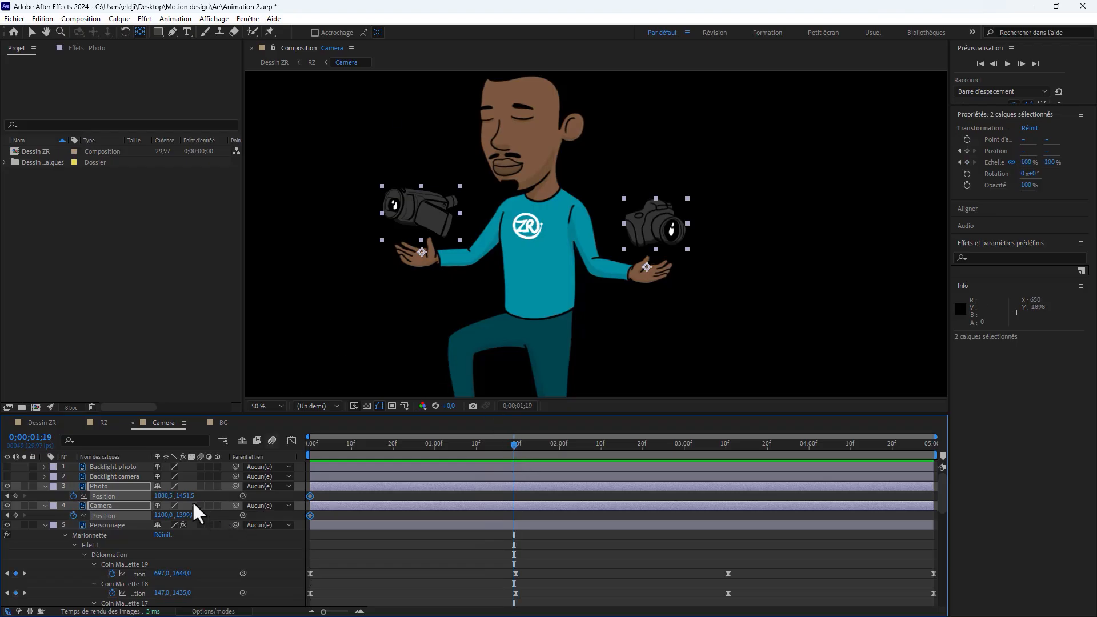
{"action": "left_click_drag", "start_coordinate": [194, 505], "coordinate": [366, 506]}
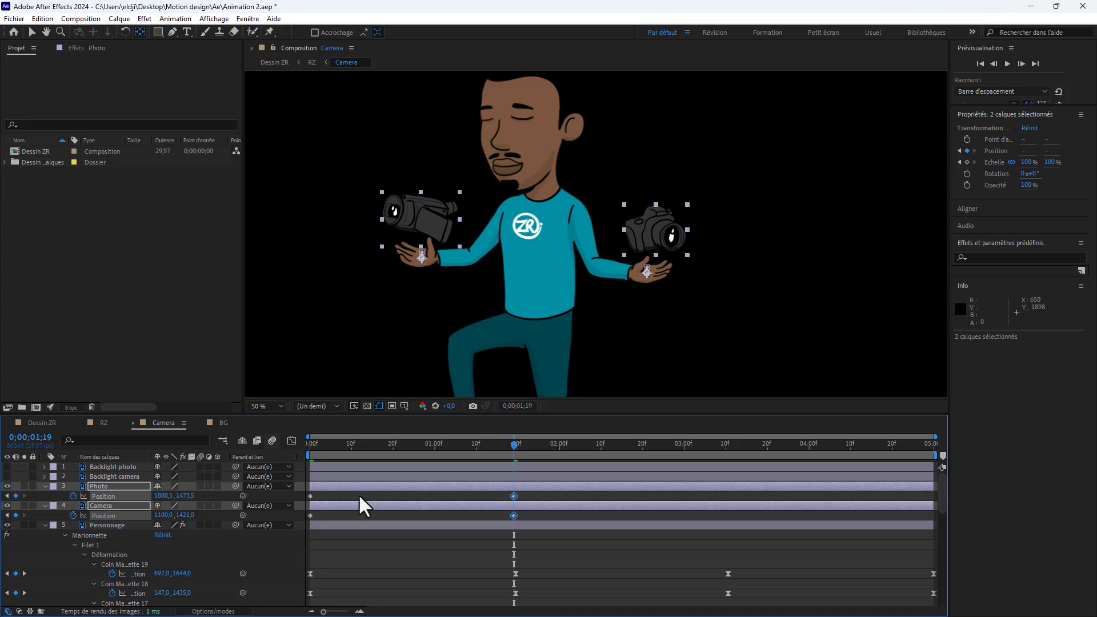
Step: Duplicate the two position keyframes of the Photo layer, and those of the Camera layer, at 0;00;03;10
{"action": "left_click_drag", "start_coordinate": [516, 441], "coordinate": [724, 457]}
{"action": "left_click_drag", "start_coordinate": [538, 497], "coordinate": [306, 497]}
{"action": "key", "text": "ctrl+c"}
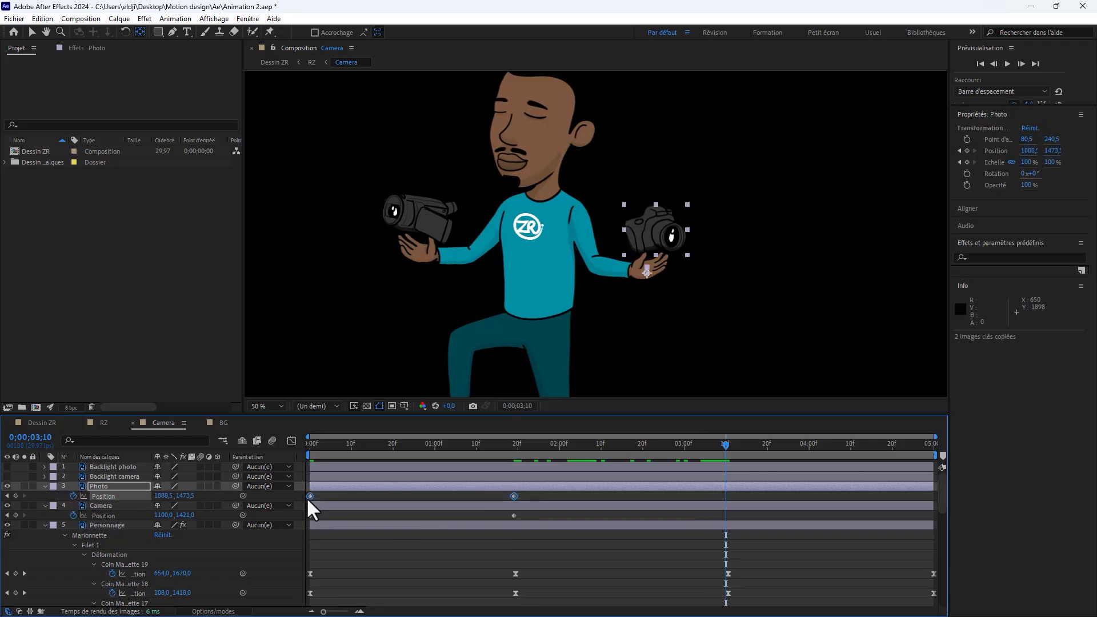
{"action": "key", "text": "ctrl+v"}
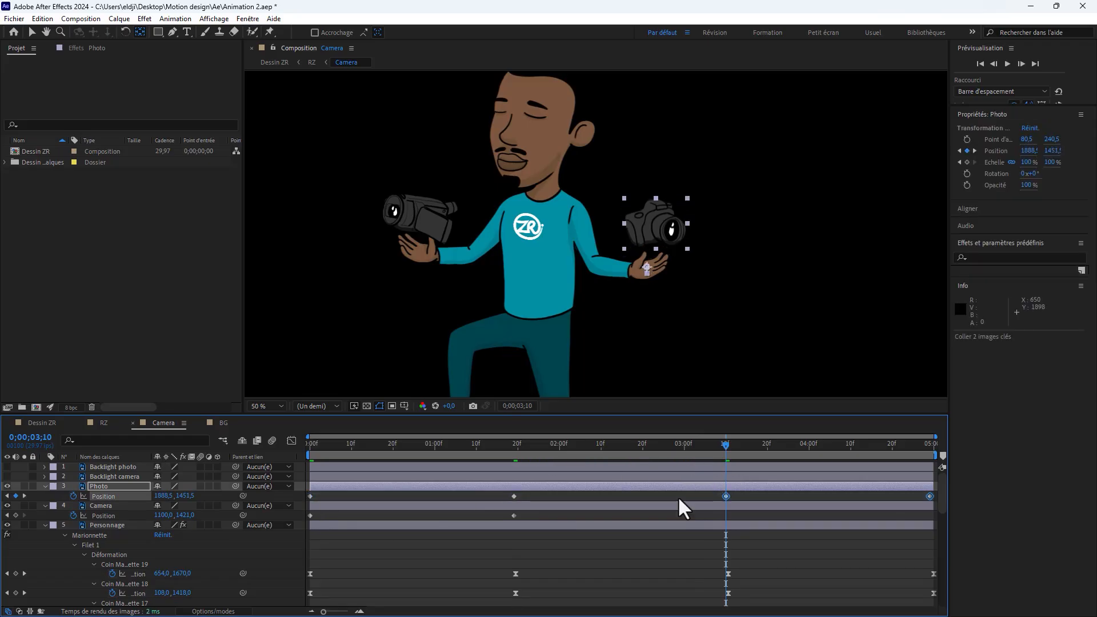
{"action": "left_click_drag", "start_coordinate": [531, 512], "coordinate": [304, 521]}
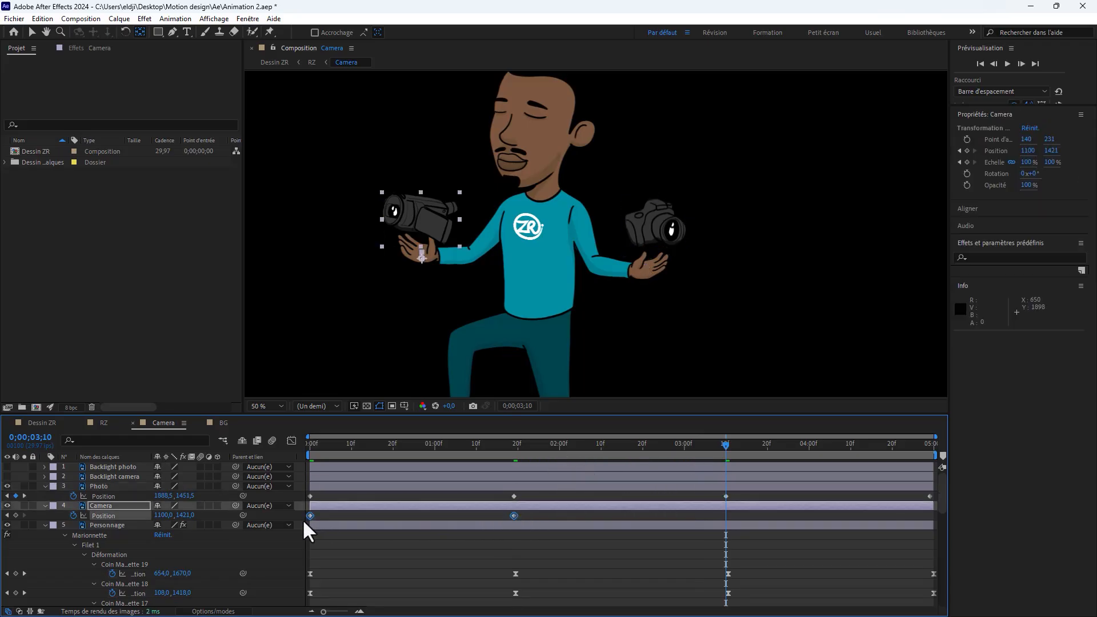
{"action": "key", "text": "ctrl+v"}
Step: Stretch the Photo and Camera position keyframes to end at 0;00;04;29 in line with the Personnage keyframes, and apply easy ease to them
{"action": "left_click_drag", "start_coordinate": [935, 493], "coordinate": [310, 521]}
{"action": "left_click_drag", "start_coordinate": [930, 515], "coordinate": [933, 516]}
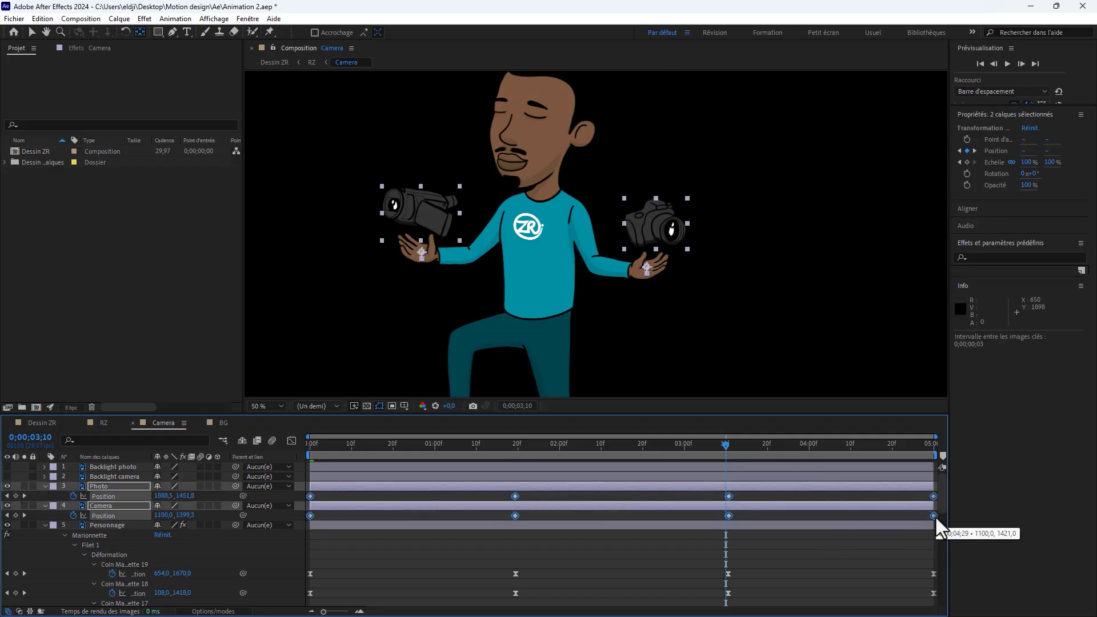
{"action": "left_click", "coordinate": [514, 447]}
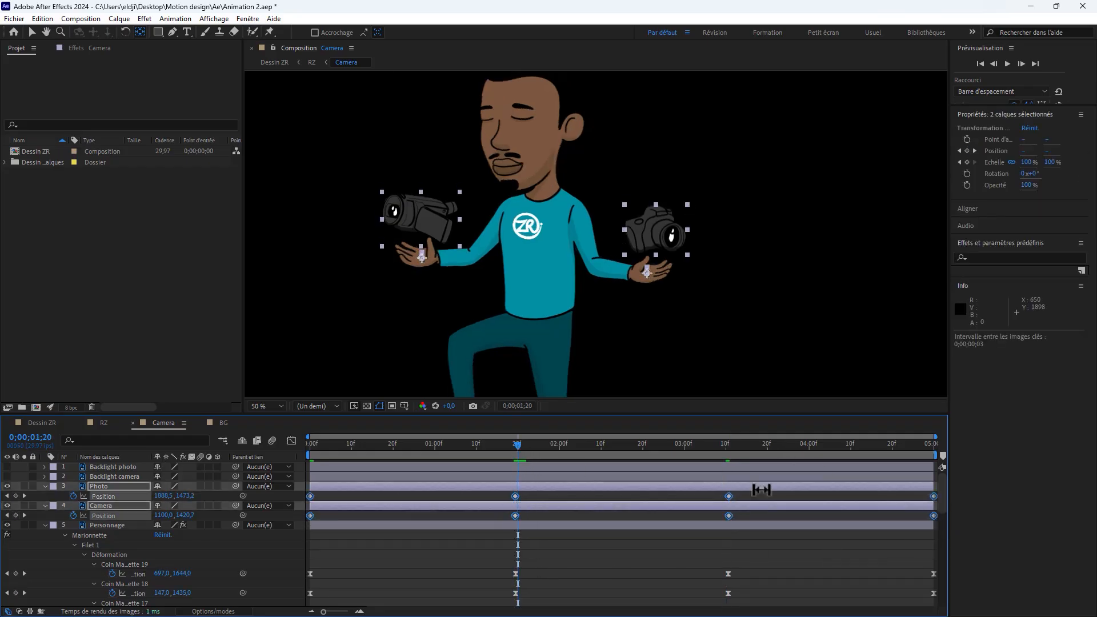
{"action": "right_click", "coordinate": [727, 515]}
{"action": "mouse_move", "coordinate": [814, 508]}
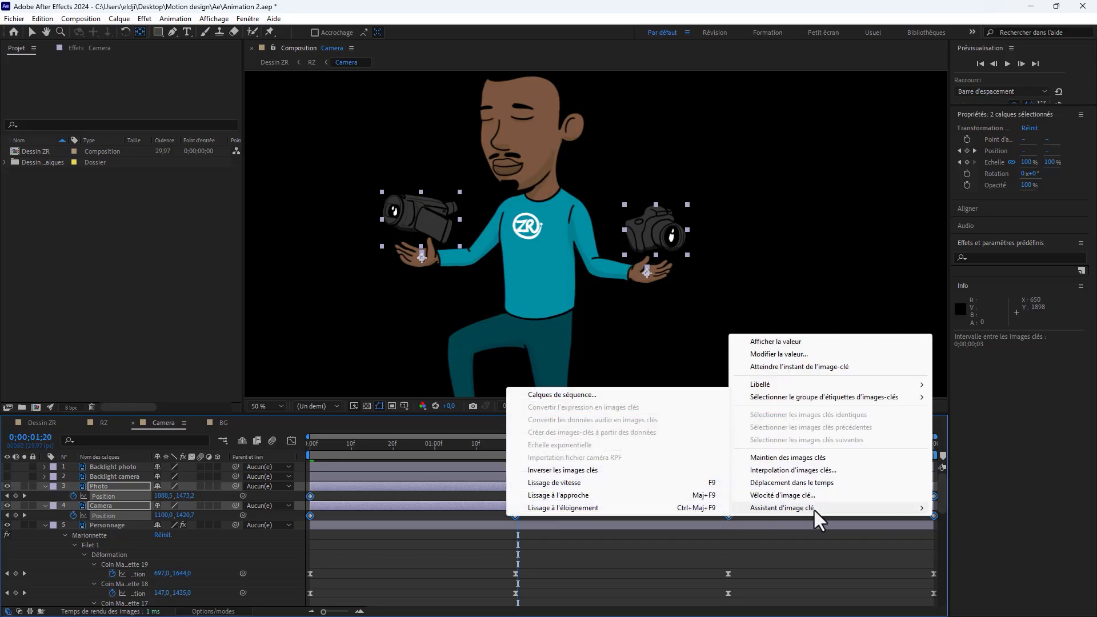
{"action": "left_click", "coordinate": [587, 493]}
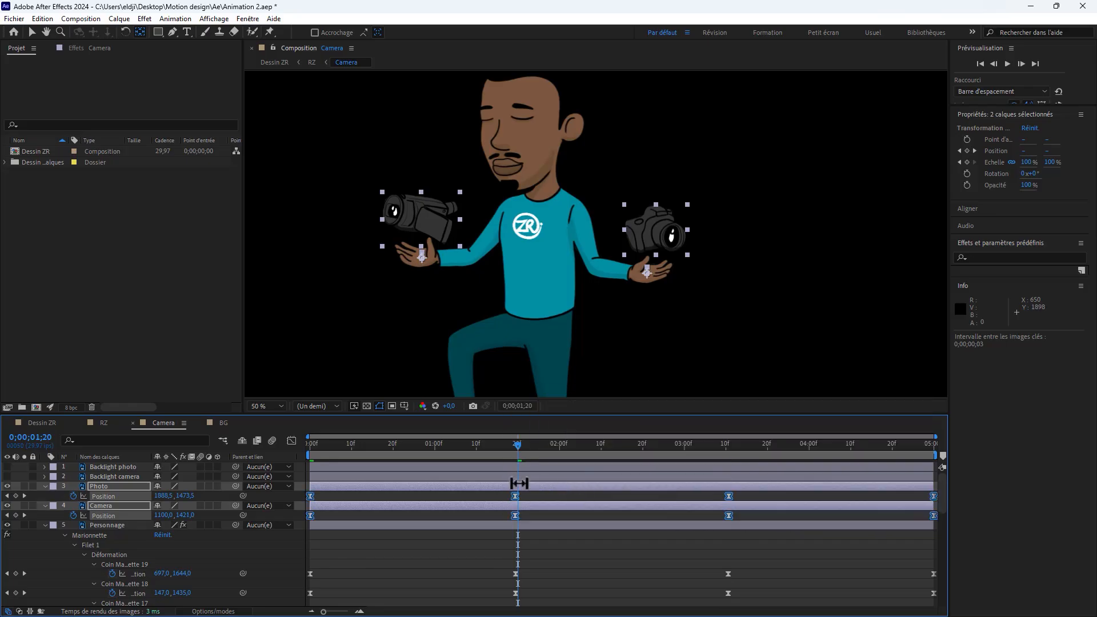
Step: Preview the Camera composition from the start to check the two cameras moving with the hands
{"action": "left_click", "coordinate": [312, 446]}
{"action": "left_click", "coordinate": [361, 535]}
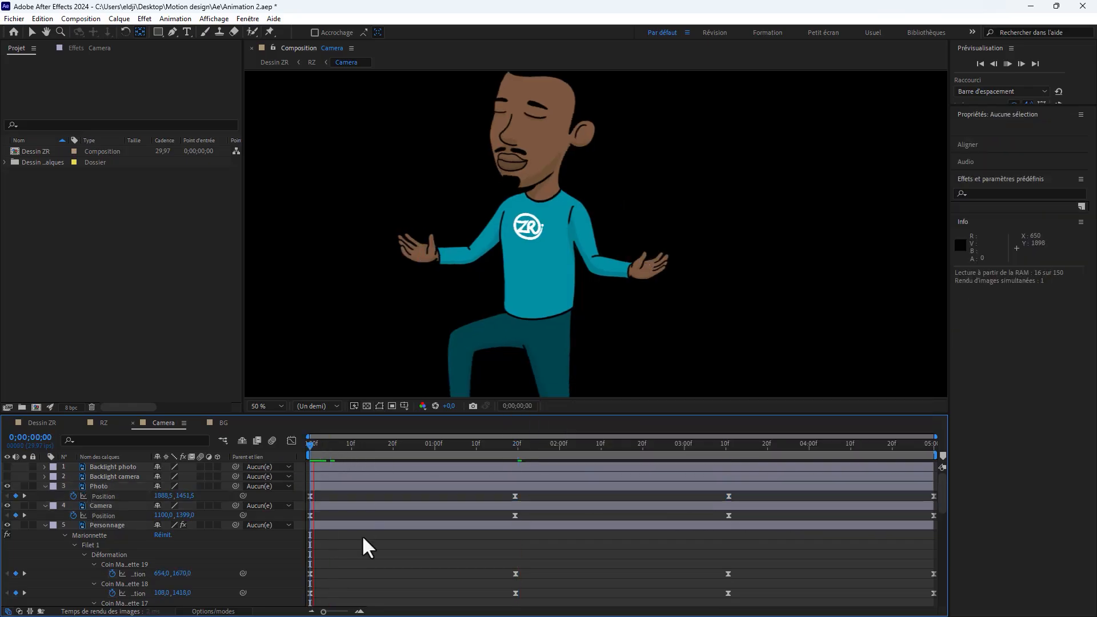
{"action": "key", "text": "space"}
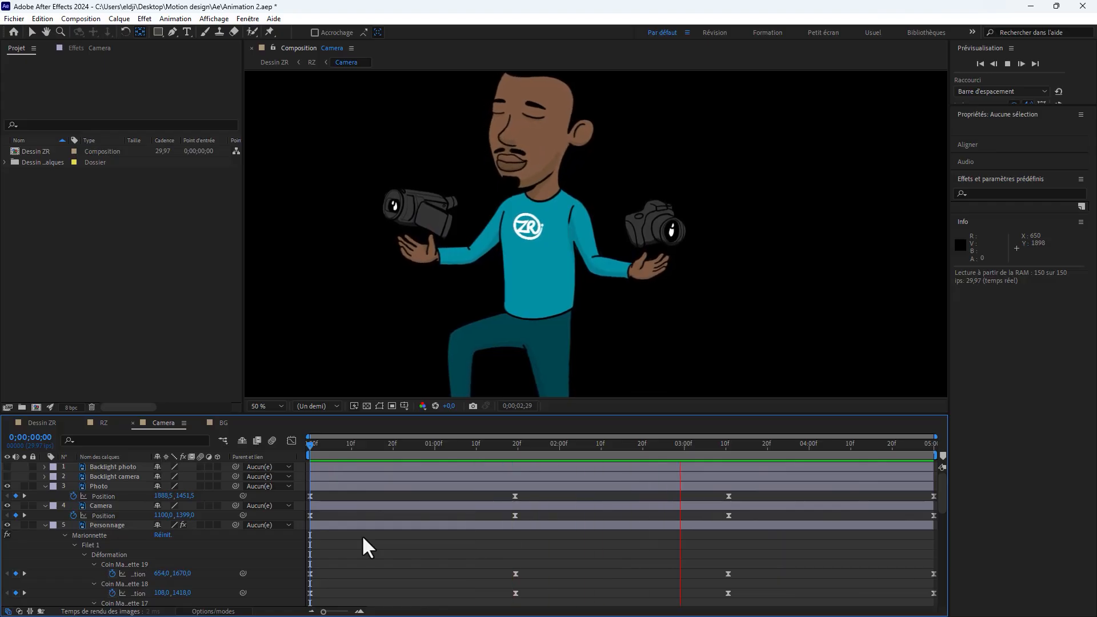
{"action": "key", "text": "space"}
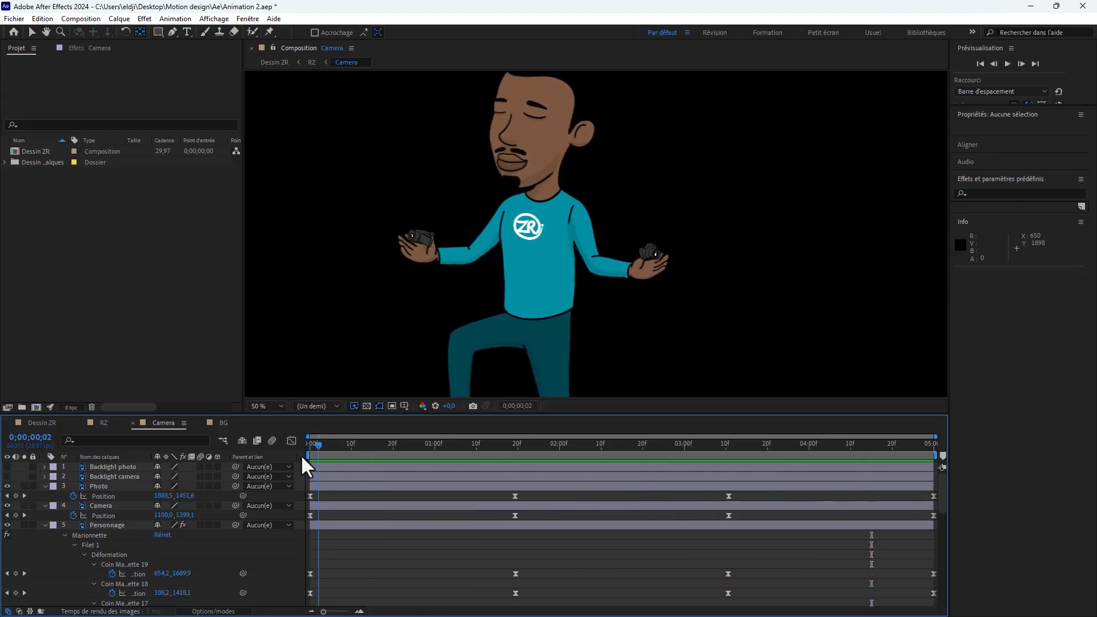
Step: Apply ease-in (Lissage à l'approche) to the scale keyframes of the Photo and Camera layers
{"action": "left_click", "coordinate": [331, 489]}
{"action": "left_click", "coordinate": [326, 507], "text": "shift"}
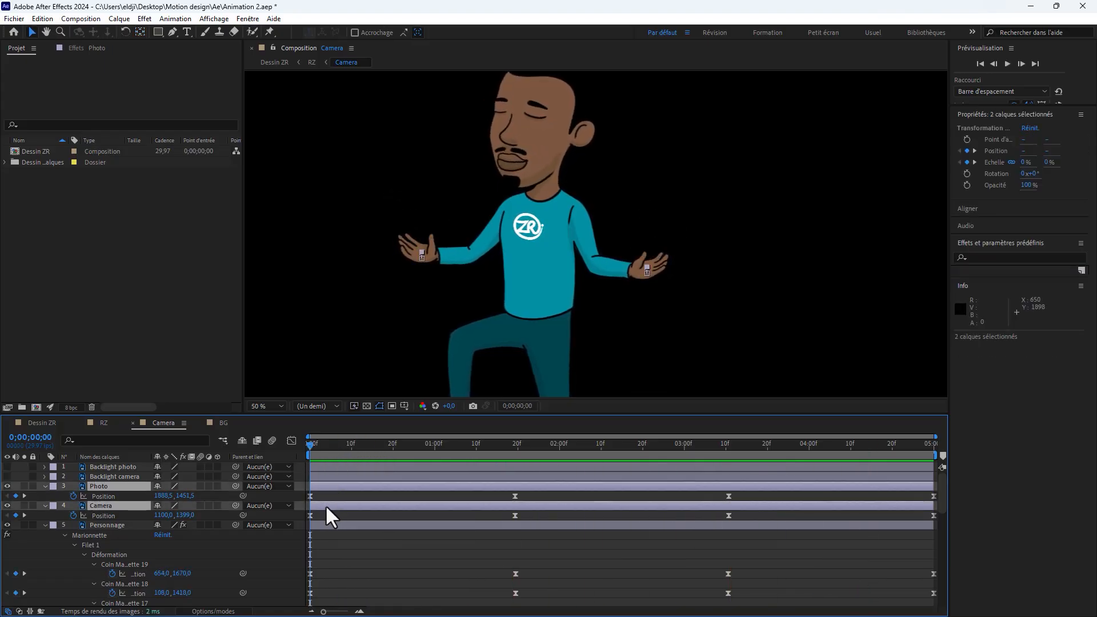
{"action": "key", "text": "u"}
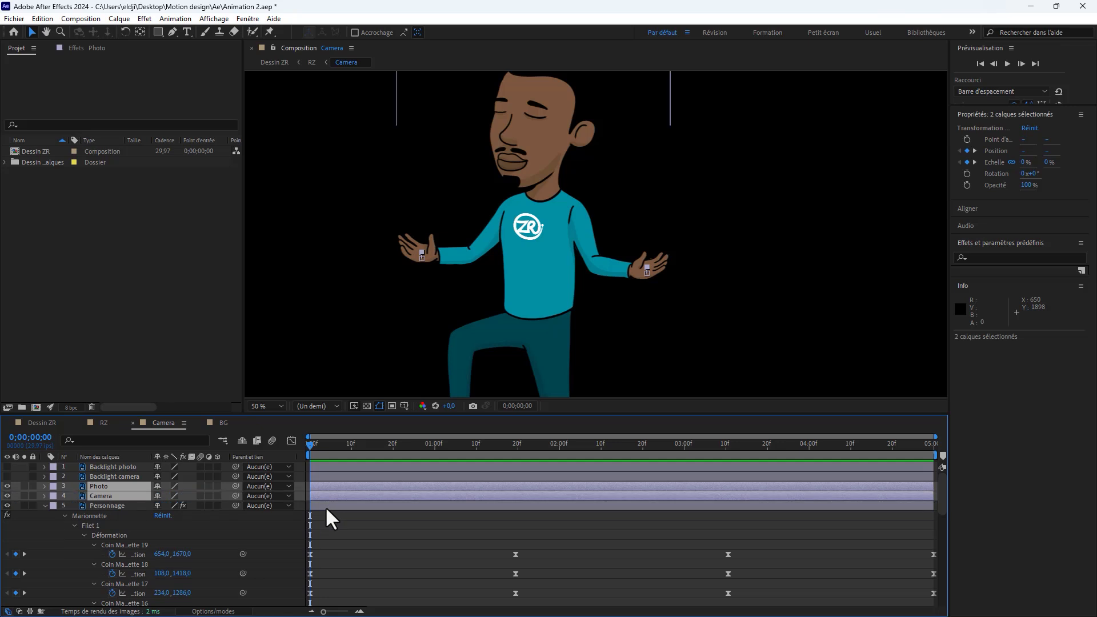
{"action": "key", "text": "s"}
{"action": "left_click_drag", "start_coordinate": [394, 494], "coordinate": [303, 516]}
{"action": "right_click", "coordinate": [380, 516]}
{"action": "mouse_move", "coordinate": [505, 509]}
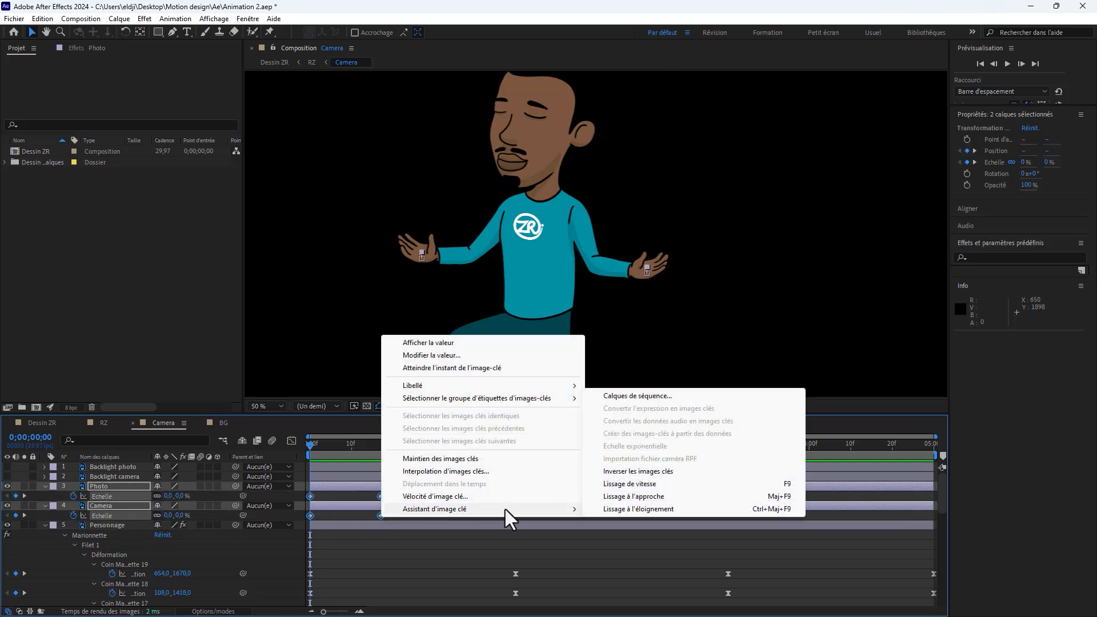
{"action": "left_click", "coordinate": [660, 499]}
Step: Reshape the speed graph of the Photo and Camera scale so it peaks near the start and slows gradually to 0;00;00;17
{"action": "left_click", "coordinate": [291, 441]}
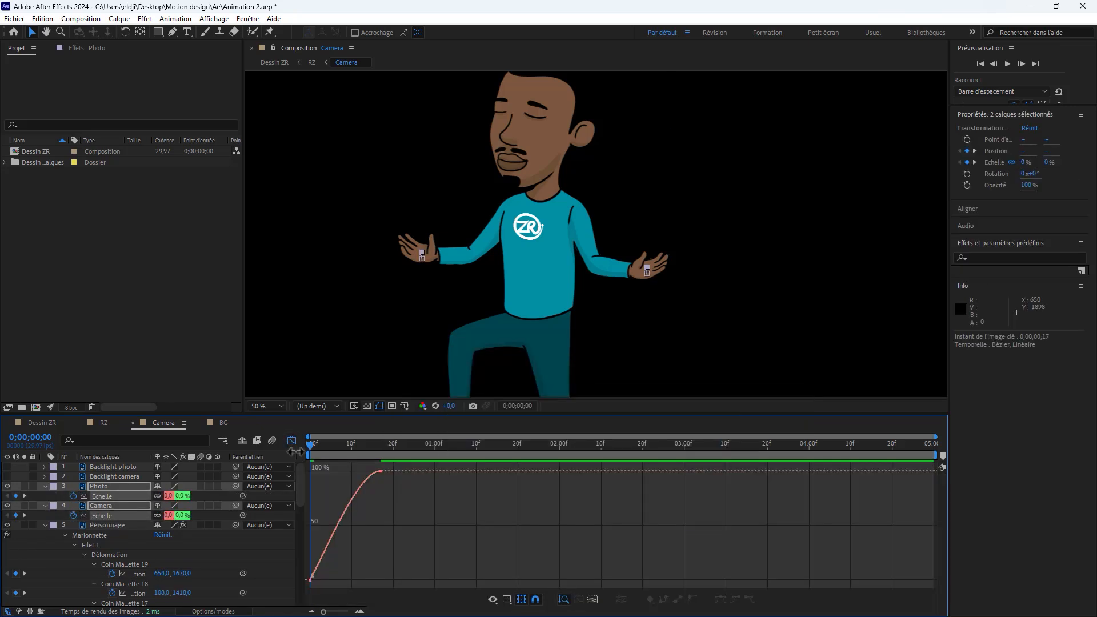
{"action": "right_click", "coordinate": [520, 536]}
{"action": "left_click", "coordinate": [581, 433]}
{"action": "left_click_drag", "start_coordinate": [406, 562], "coordinate": [324, 568]}
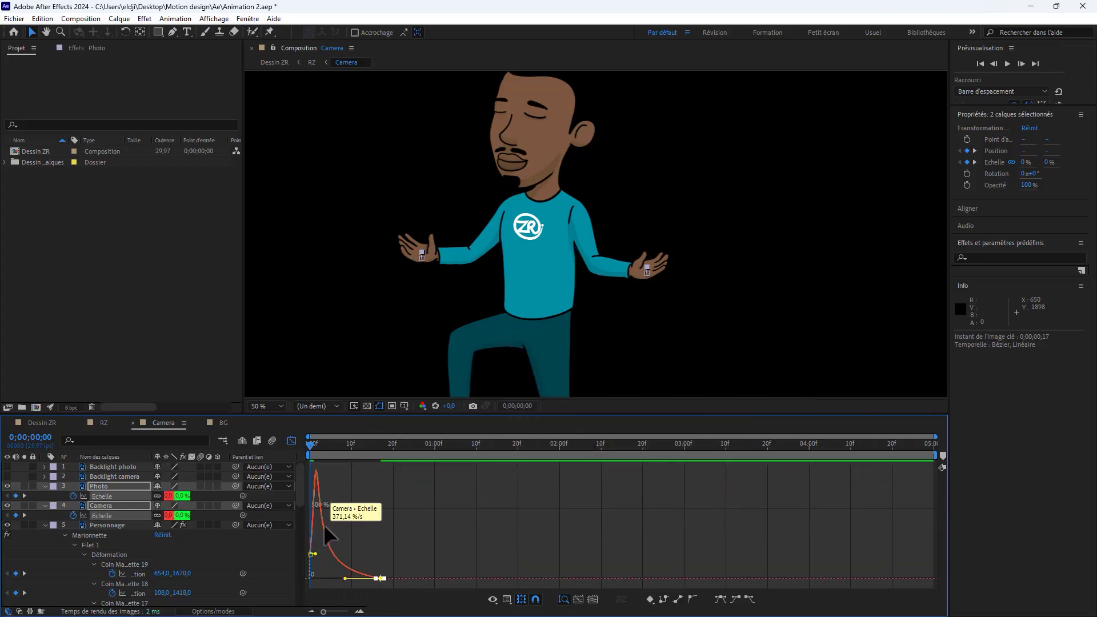
{"action": "left_click", "coordinate": [291, 442]}
Step: Play the Camera composition from the beginning to check the faster growth of the two cameras
{"action": "key", "text": "space"}
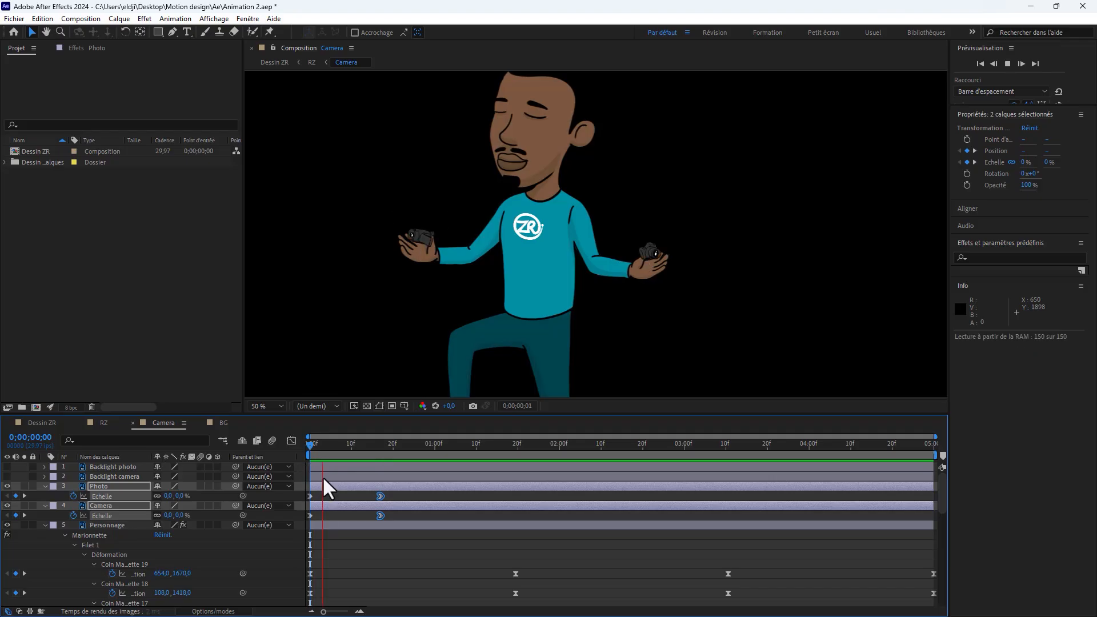
{"action": "left_click_drag", "start_coordinate": [340, 450], "coordinate": [304, 455]}
{"action": "key", "text": "space"}
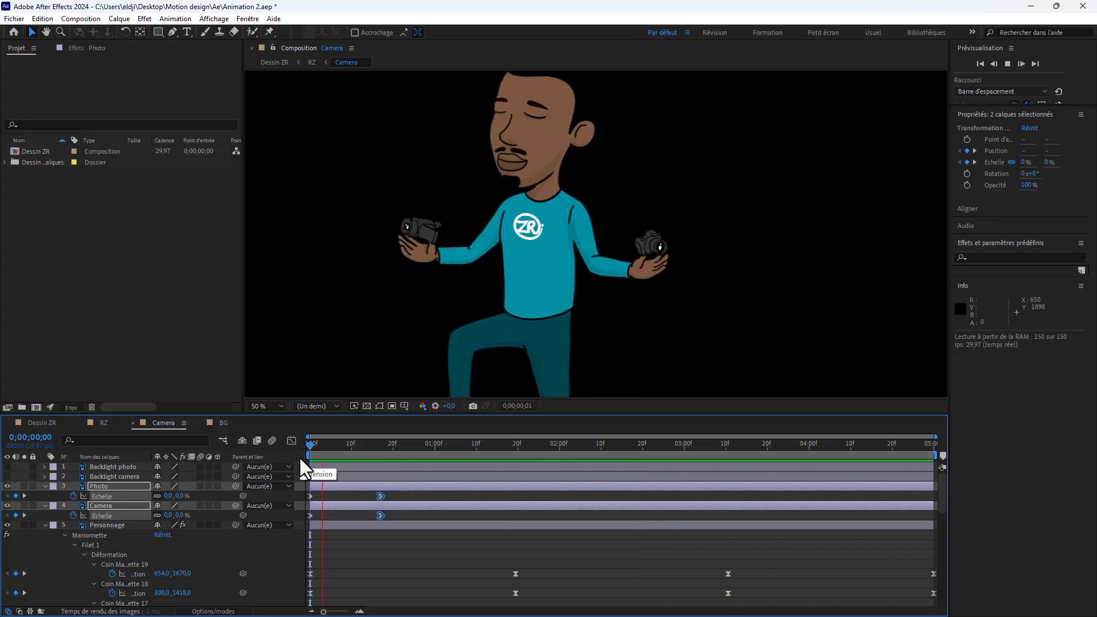
{"action": "key", "text": "space"}
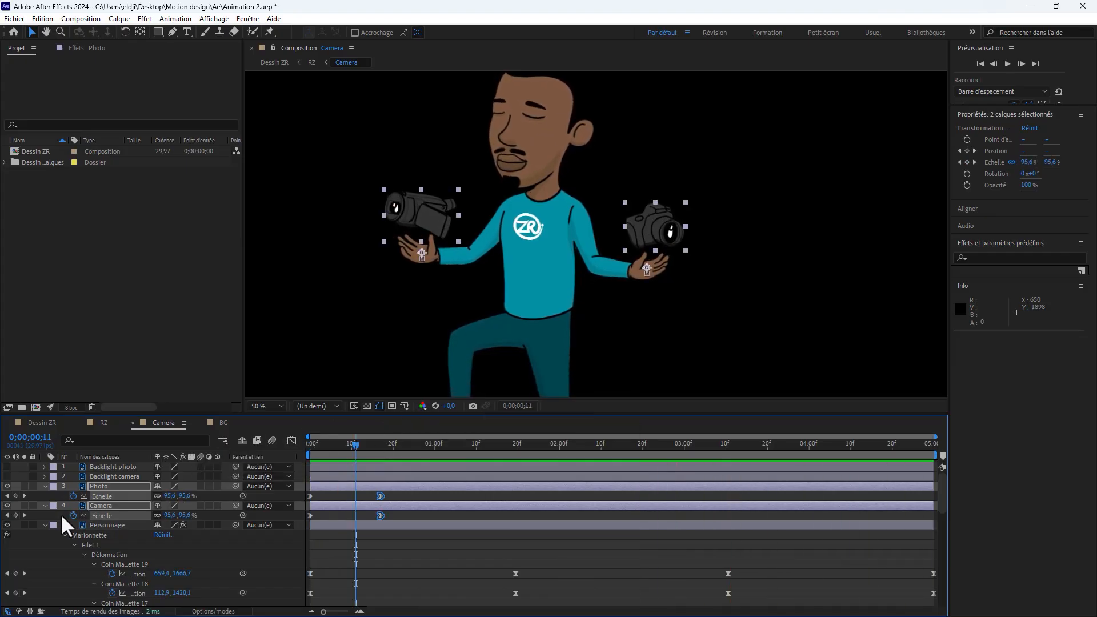
Step: Collapse the properties of the Photo, Camera and Personnage layers and hide the Personnage layer in the Camera composition
{"action": "left_click", "coordinate": [45, 486]}
{"action": "left_click", "coordinate": [44, 496]}
{"action": "scroll", "coordinate": [46, 480], "scroll_direction": "down", "scroll_amount": 1}
{"action": "left_click", "coordinate": [44, 494]}
{"action": "left_click", "coordinate": [68, 528]}
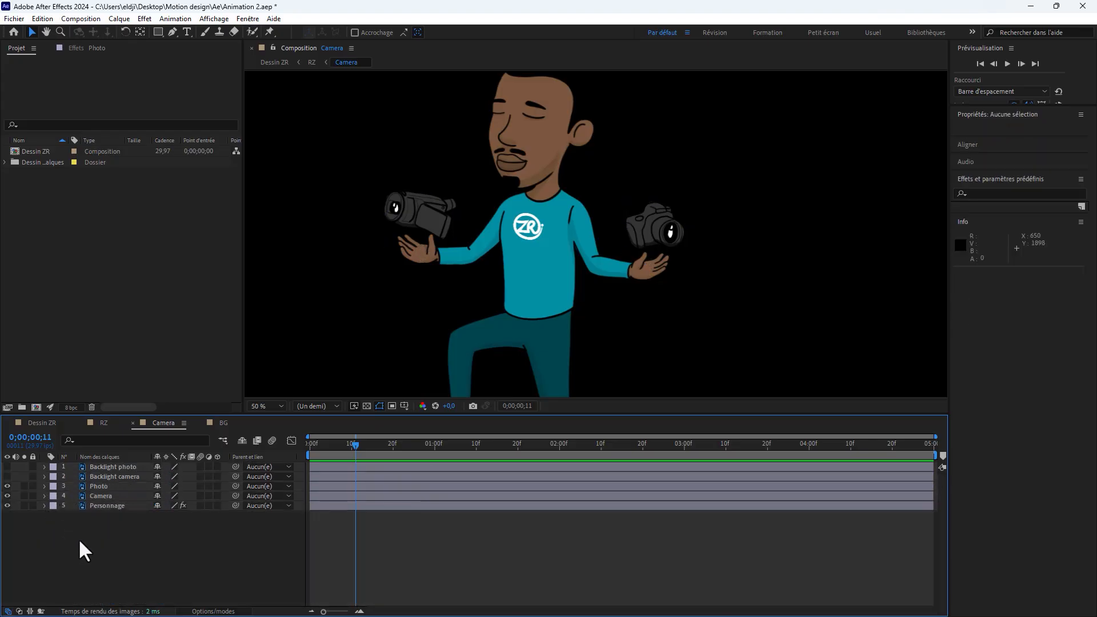
{"action": "left_click", "coordinate": [105, 505]}
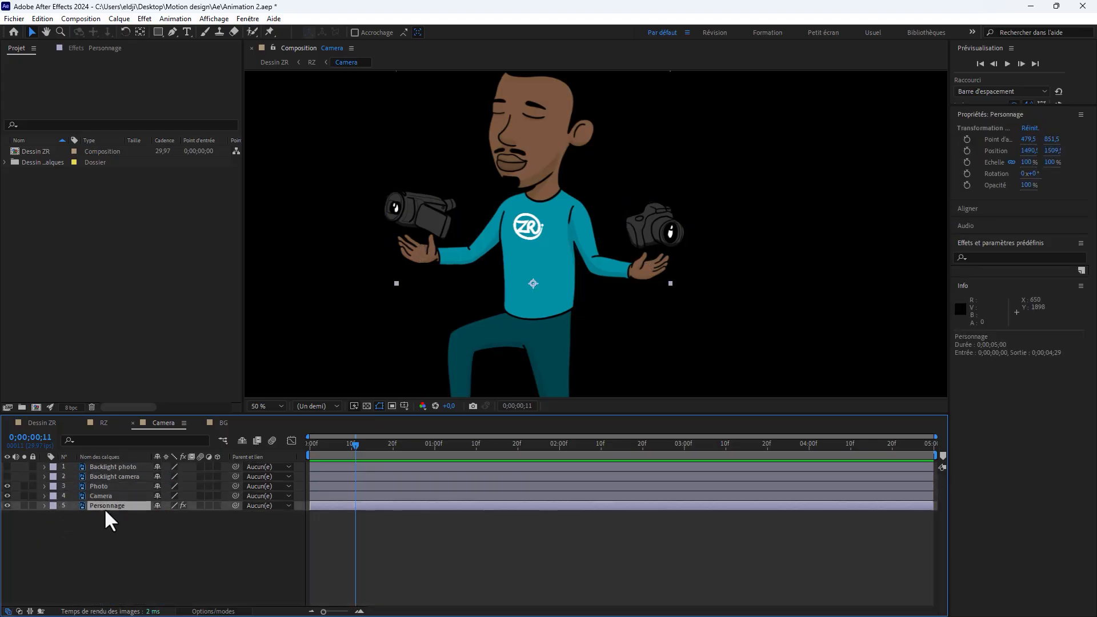
{"action": "left_click", "coordinate": [8, 505]}
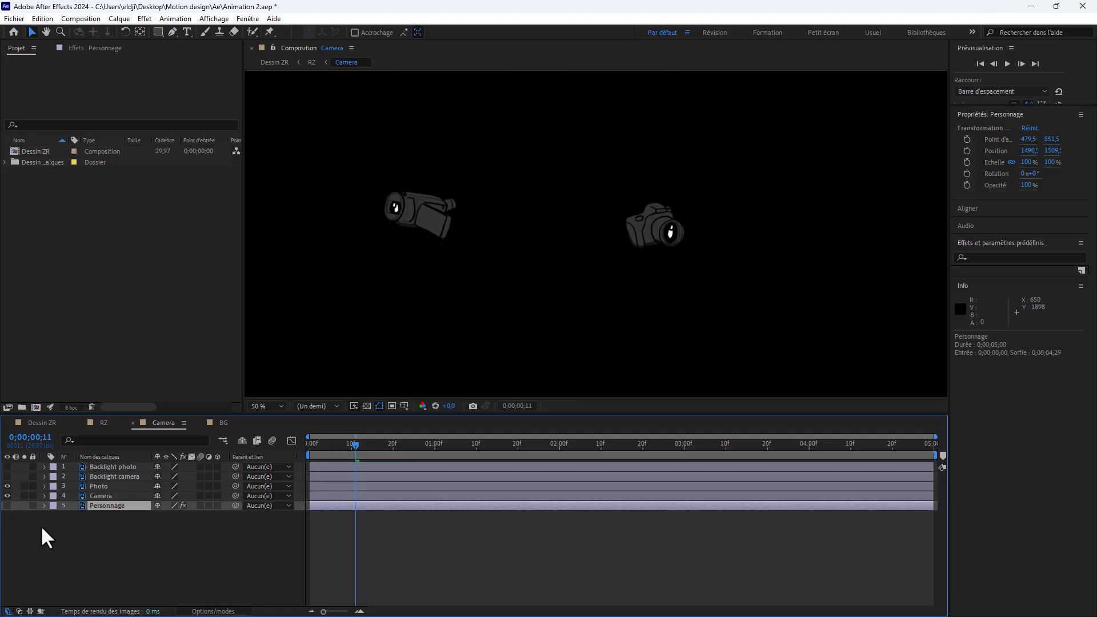
Step: Return to the main Dessin ZR composition, enlarge its viewer and preview the full animation
{"action": "left_click", "coordinate": [104, 424]}
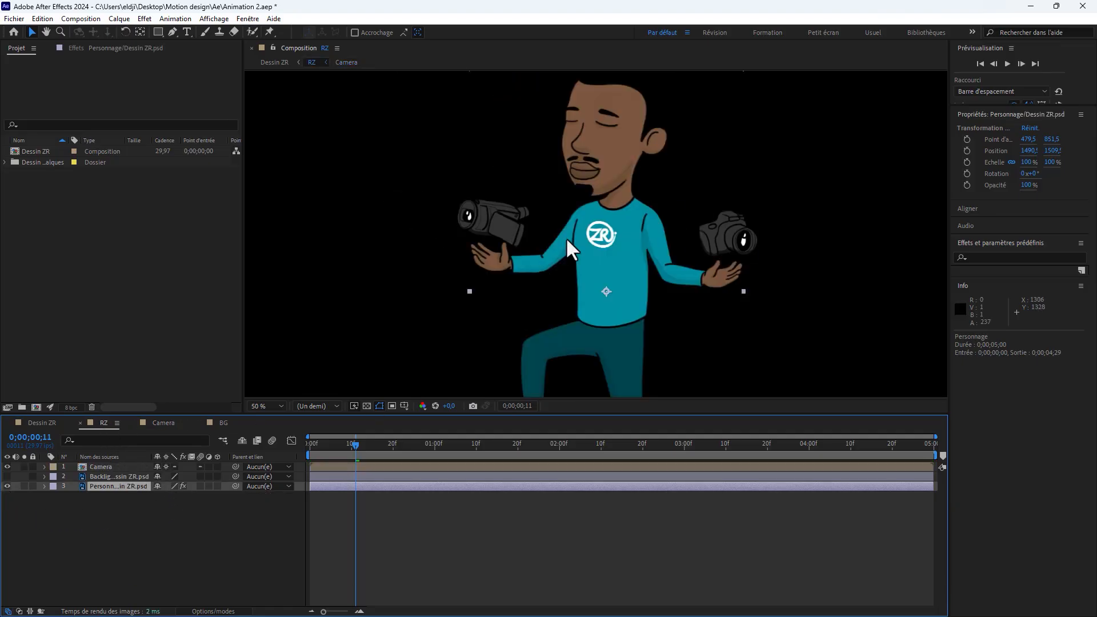
{"action": "left_click", "coordinate": [35, 423]}
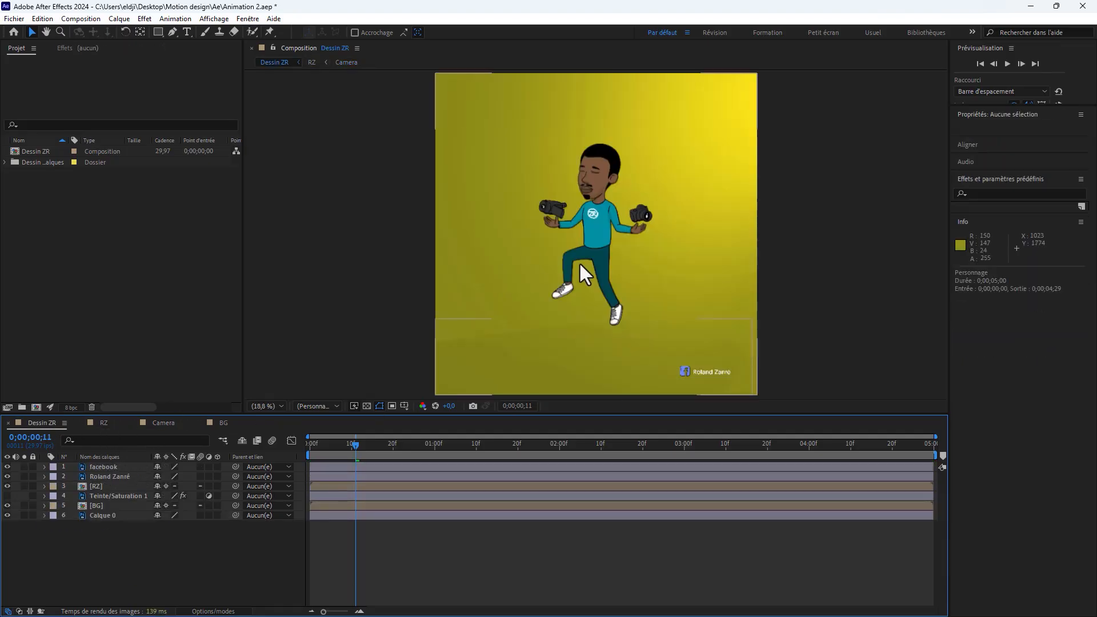
{"action": "left_click_drag", "start_coordinate": [325, 415], "coordinate": [325, 453]}
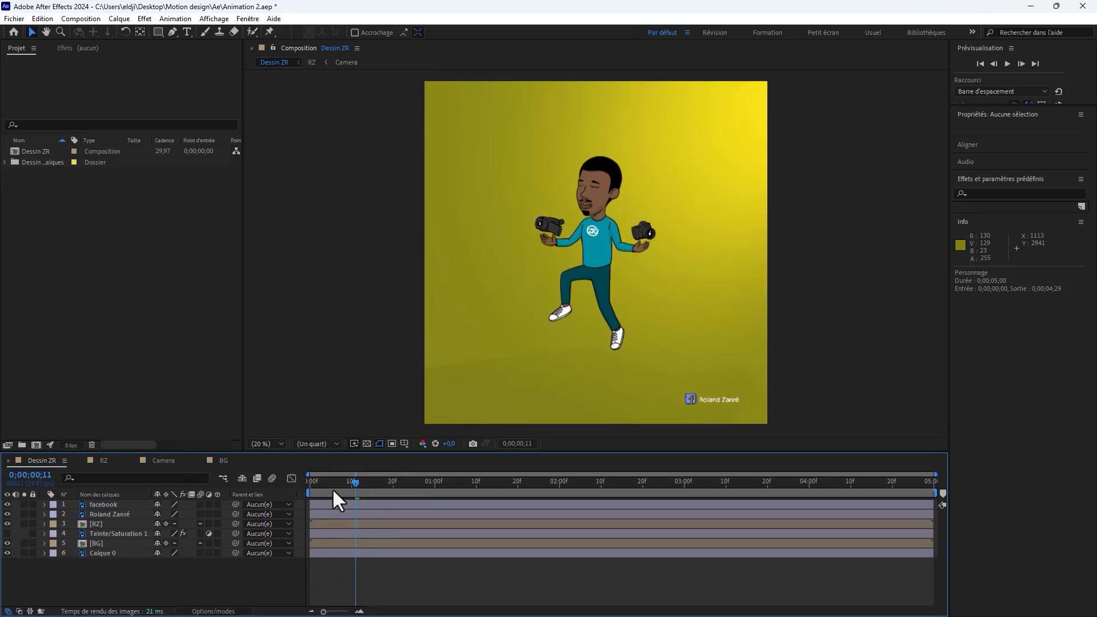
{"action": "key", "text": "space"}
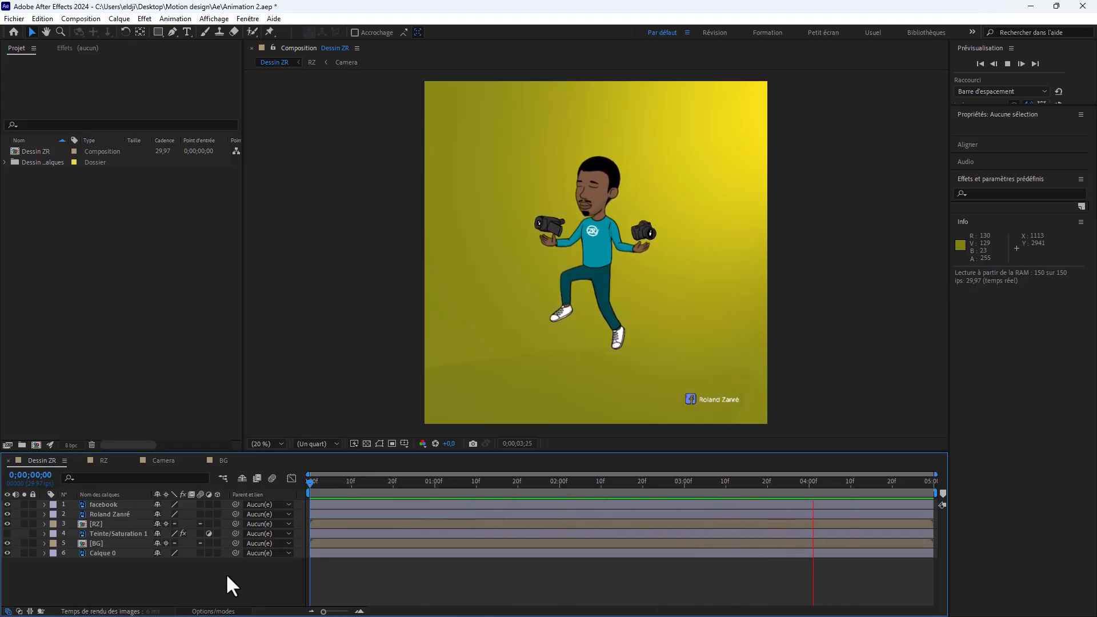
Step: Stop the preview, save the project and turn on mask and shape path display in the viewer
{"action": "key", "text": "space"}
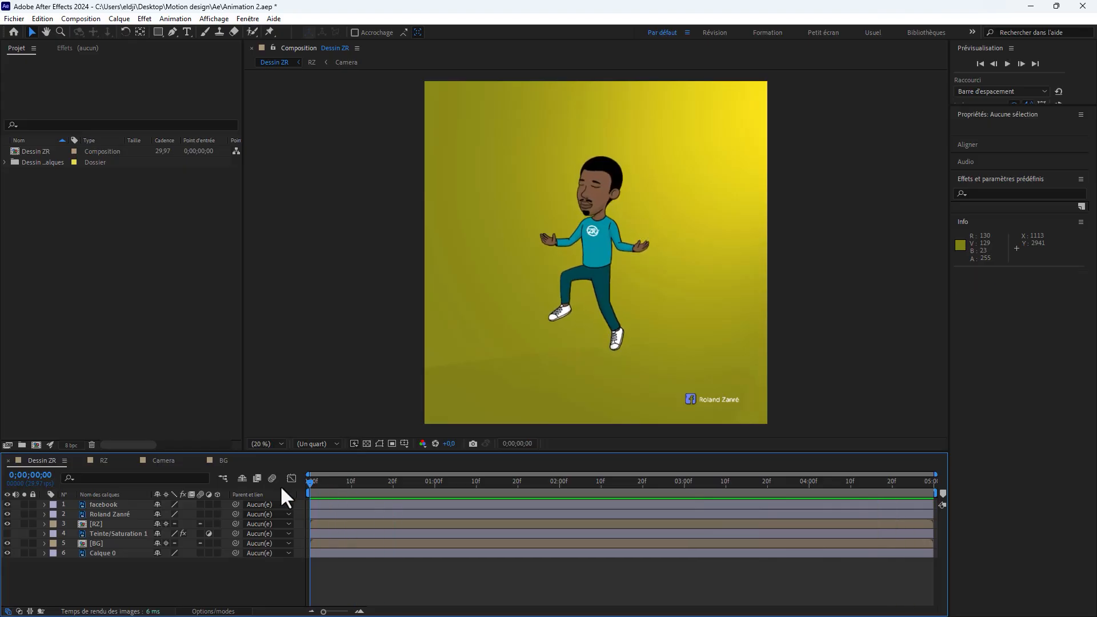
{"action": "key", "text": "ctrl+s"}
{"action": "left_click", "coordinate": [379, 443]}
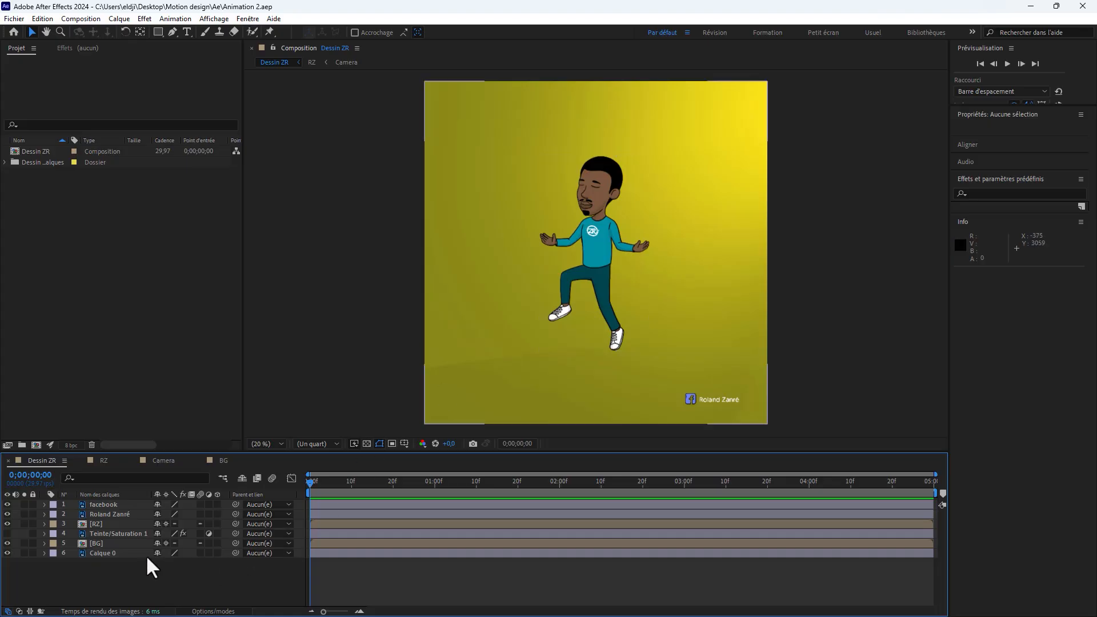
Step: Add a Position keyframe to the RZ layer at its current position and move it to 0;00;00;28
{"action": "left_click", "coordinate": [100, 522]}
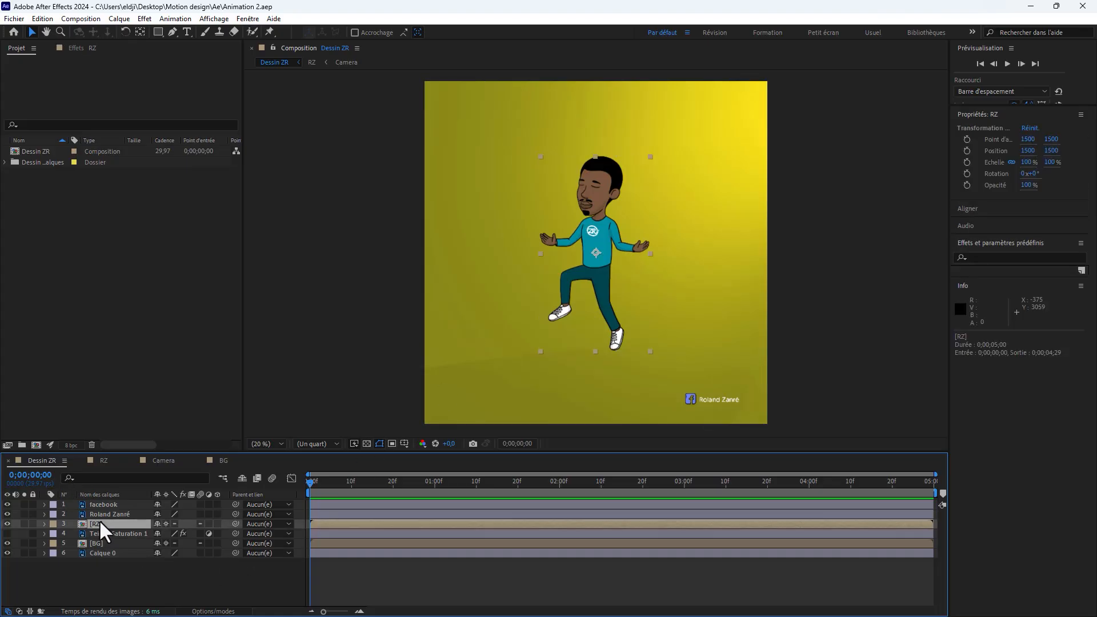
{"action": "key", "text": "p"}
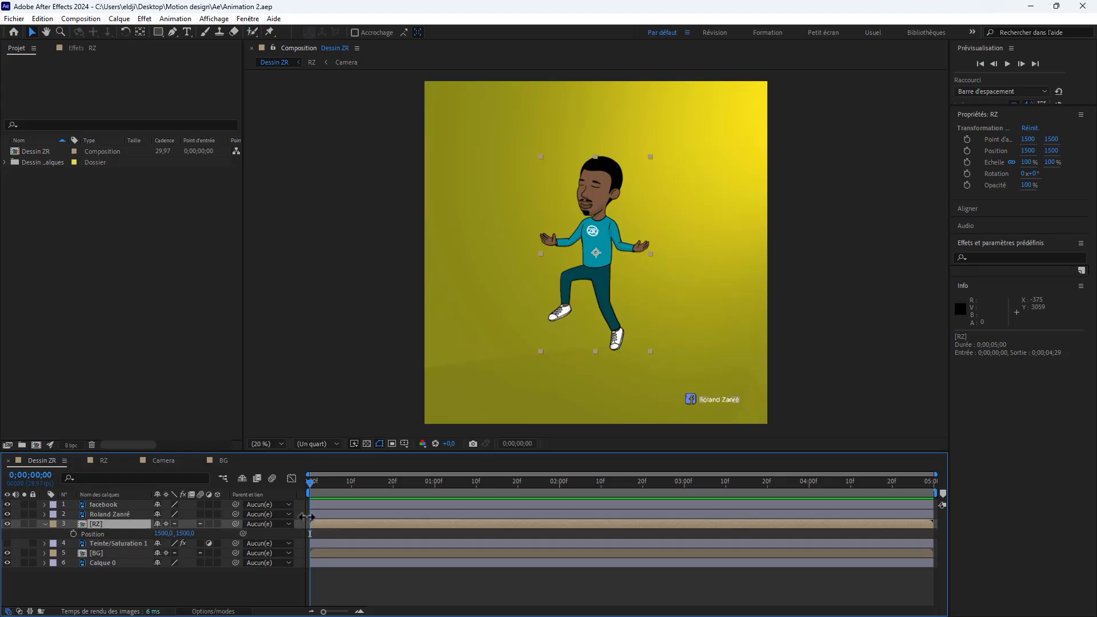
{"action": "left_click", "coordinate": [73, 533]}
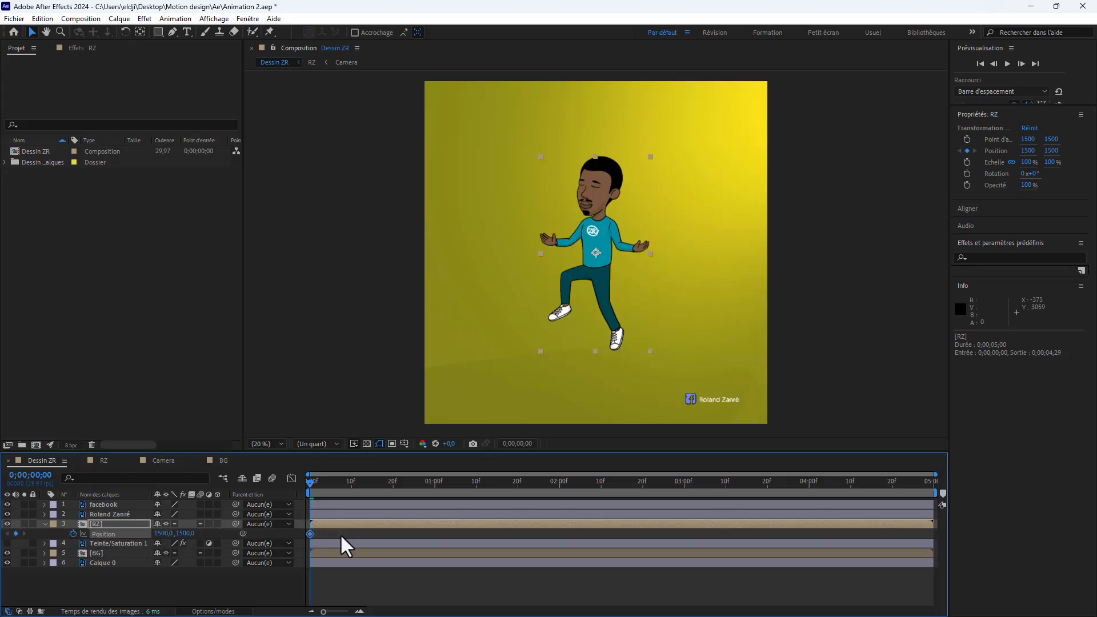
{"action": "left_click_drag", "start_coordinate": [310, 534], "coordinate": [426, 533]}
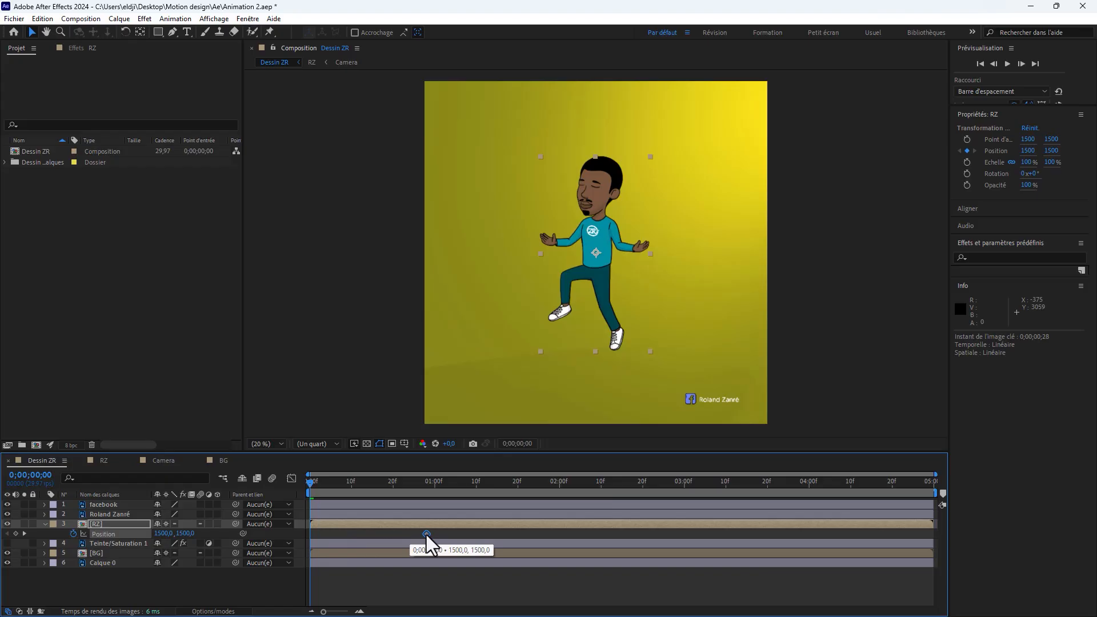
Step: Raise the RZ layer above the frame at 0;00;00;00 by setting its vertical position to -1145
{"action": "left_click_drag", "start_coordinate": [193, 535], "coordinate": [127, 522]}
{"action": "left_click_drag", "start_coordinate": [193, 535], "coordinate": [105, 413]}
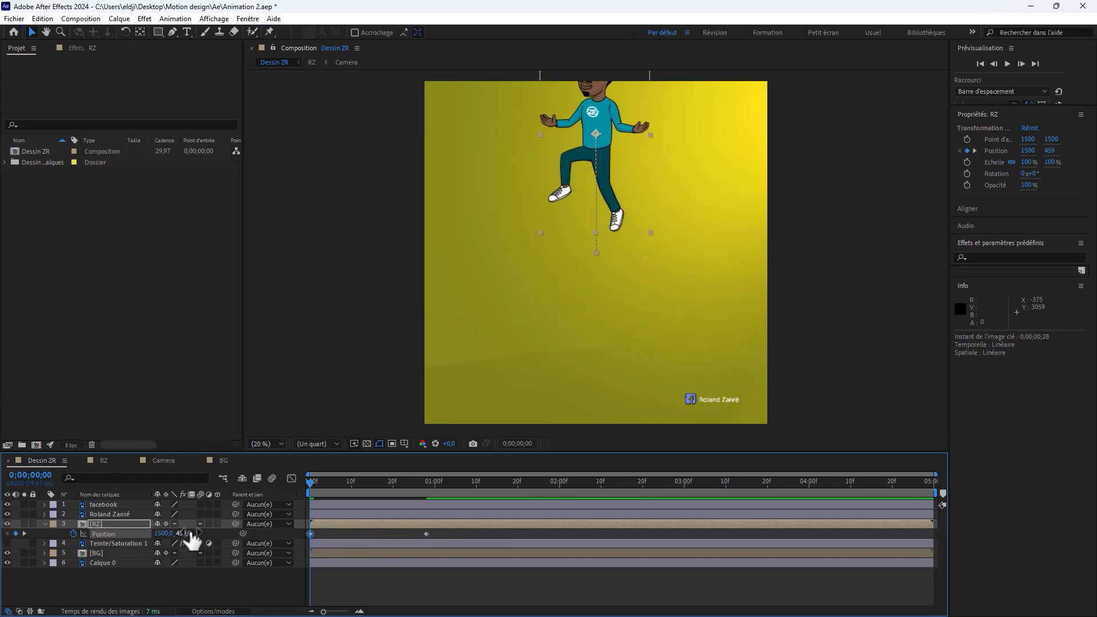
{"action": "left_click_drag", "start_coordinate": [187, 535], "coordinate": [115, 474]}
{"action": "left_click_drag", "start_coordinate": [186, 533], "coordinate": [69, 540]}
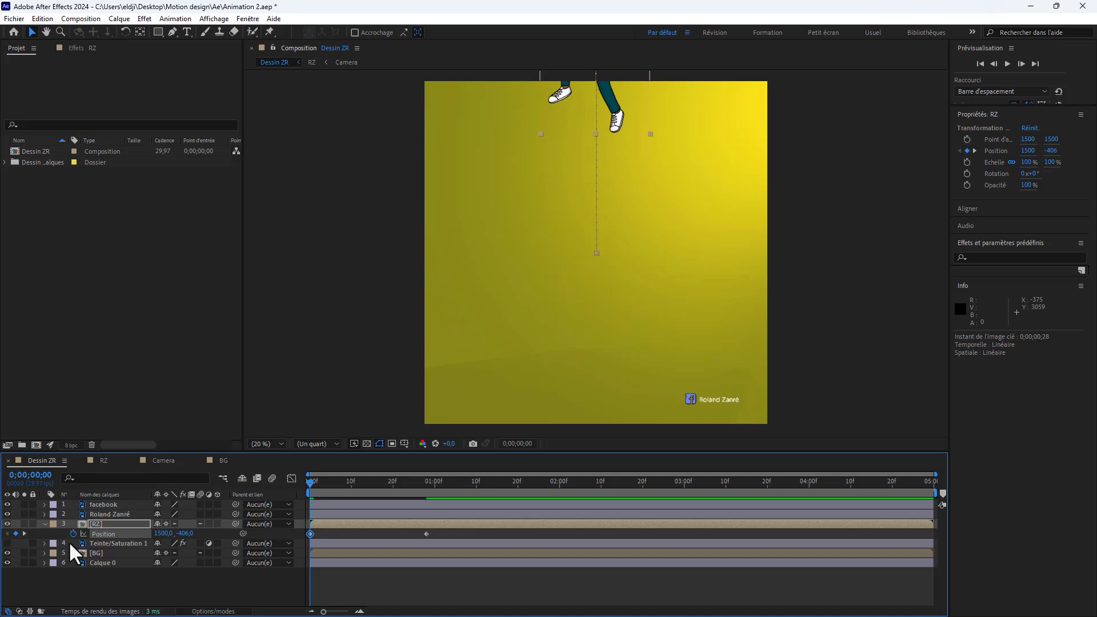
{"action": "left_click_drag", "start_coordinate": [191, 540], "coordinate": [172, 534]}
{"action": "key", "text": "comma"}
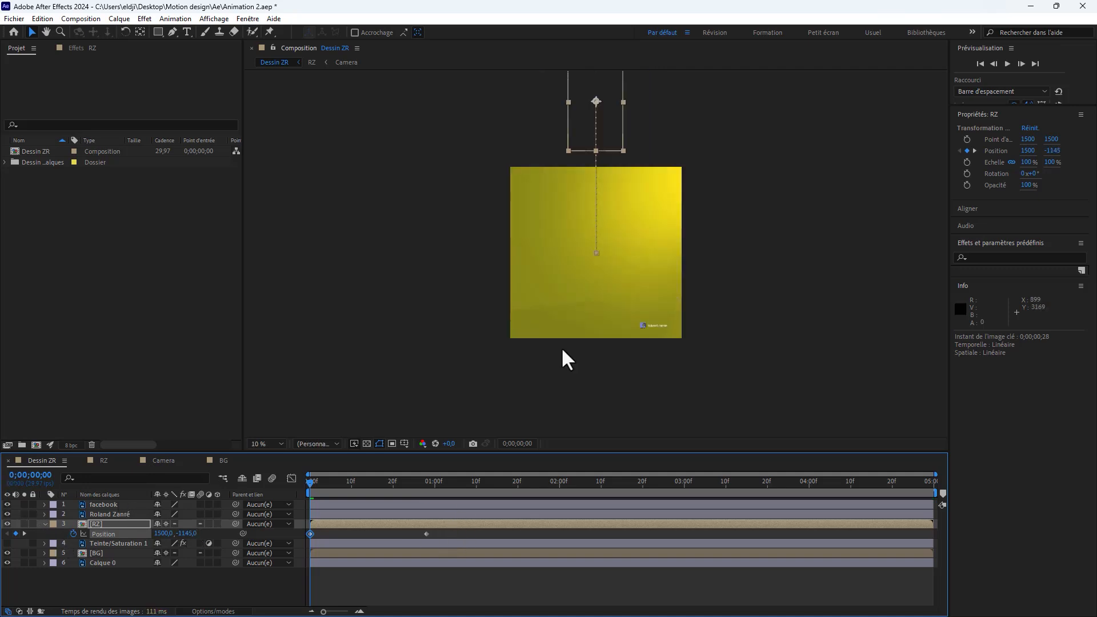
{"action": "right_click", "coordinate": [426, 534]}
{"action": "mouse_move", "coordinate": [574, 531]}
{"action": "left_click", "coordinate": [656, 520]}
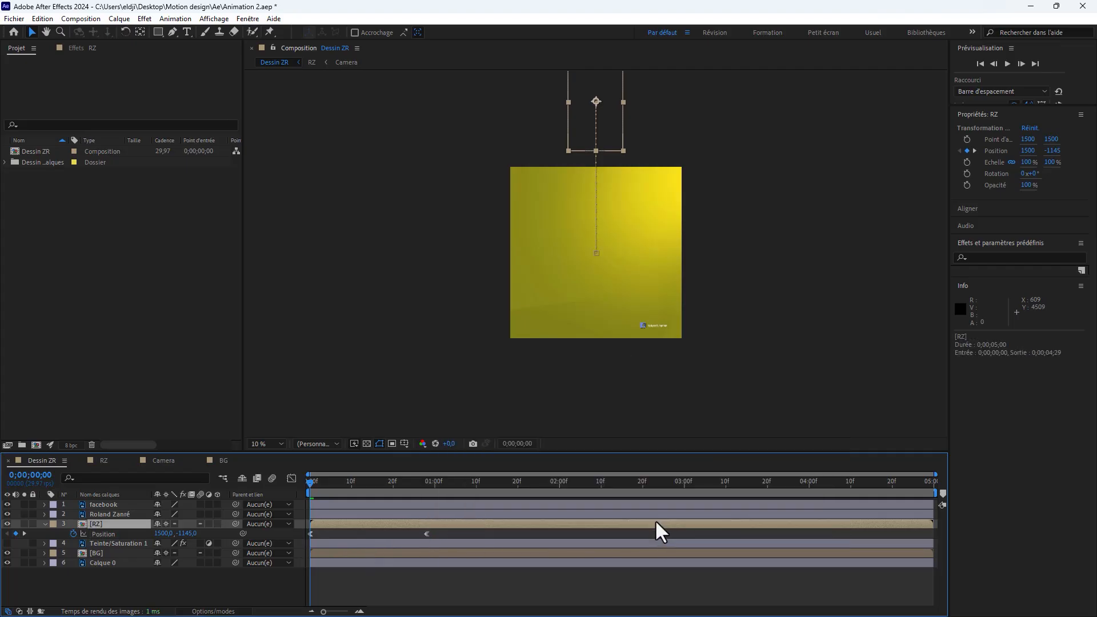
Step: Undo the wrong easing and apply Easy Ease In to both Position keyframes of the RZ layer
{"action": "right_click", "coordinate": [426, 534]}
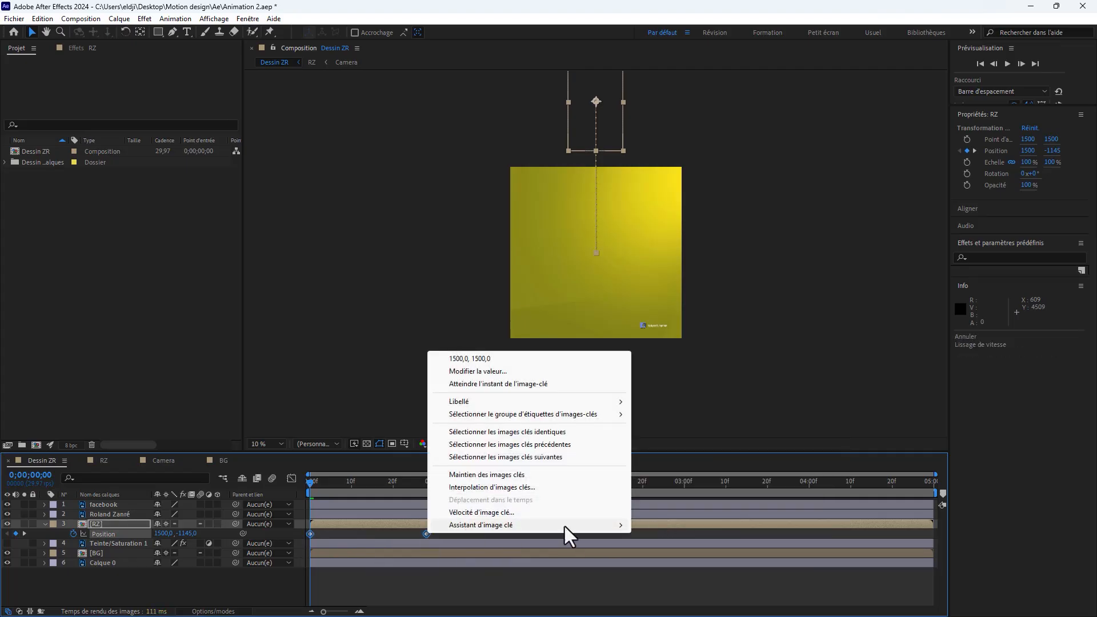
{"action": "mouse_move", "coordinate": [564, 525]}
{"action": "left_click", "coordinate": [689, 511]}
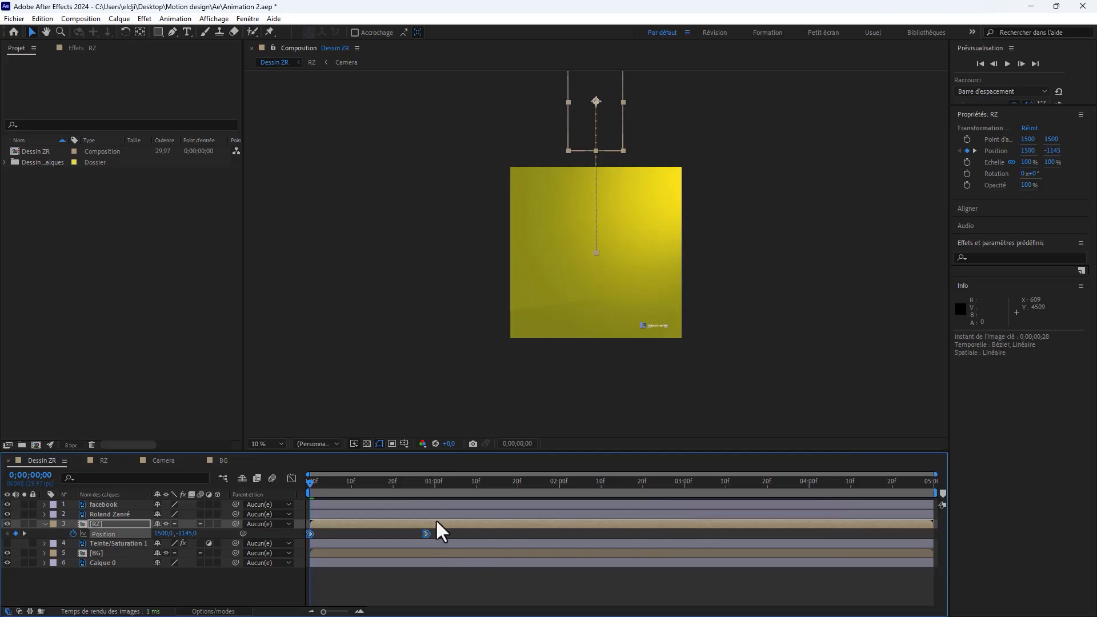
Step: Reshape the speed graph of the RZ Position so it peaks near the start and slows gradually to the second keyframe
{"action": "left_click", "coordinate": [292, 479]}
{"action": "right_click", "coordinate": [498, 550]}
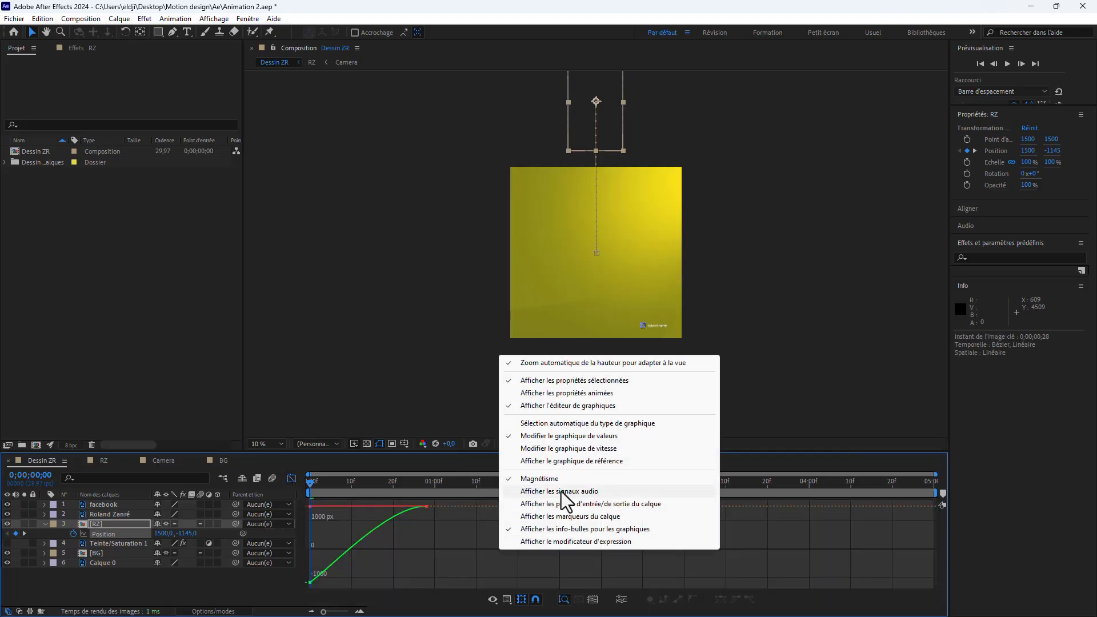
{"action": "left_click", "coordinate": [533, 449]}
{"action": "left_click_drag", "start_coordinate": [449, 557], "coordinate": [347, 584]}
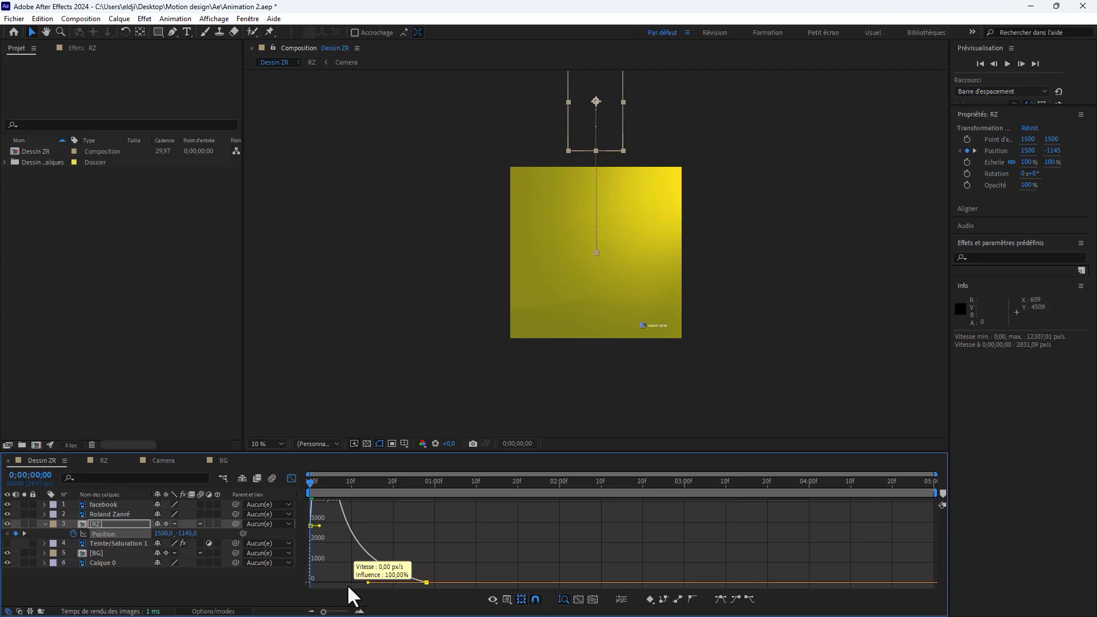
{"action": "left_click", "coordinate": [291, 479]}
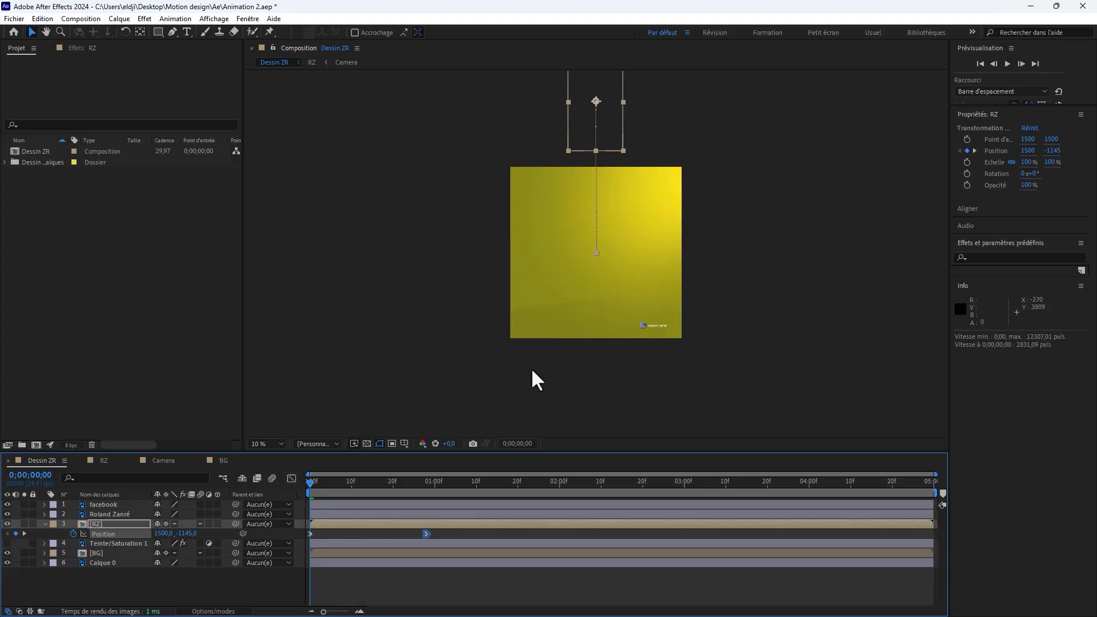
Step: Preview the character's fall and move the RZ layer's second Position keyframe to 0;00;01;00
{"action": "scroll", "coordinate": [605, 257], "scroll_direction": "up", "scroll_amount": 2}
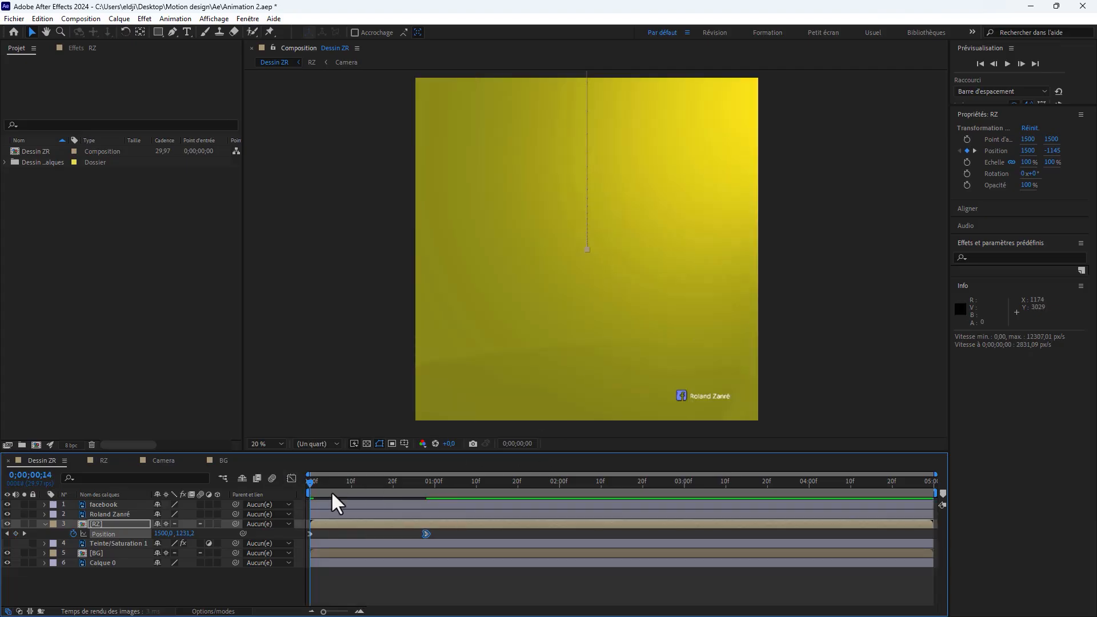
{"action": "left_click", "coordinate": [390, 577]}
{"action": "key", "text": "space"}
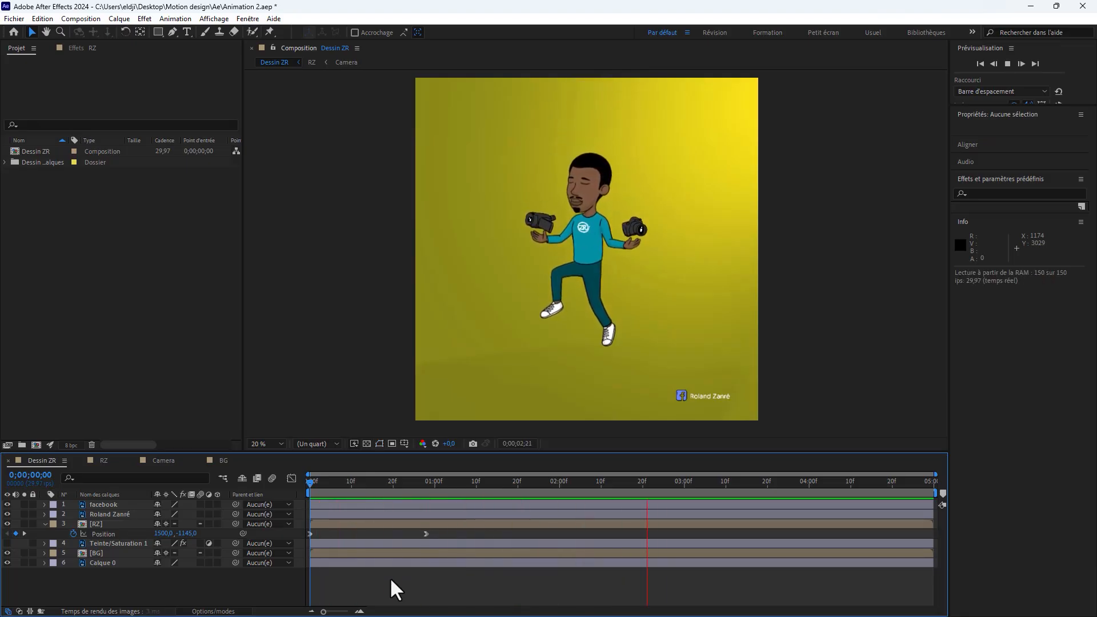
{"action": "left_click", "coordinate": [433, 532]}
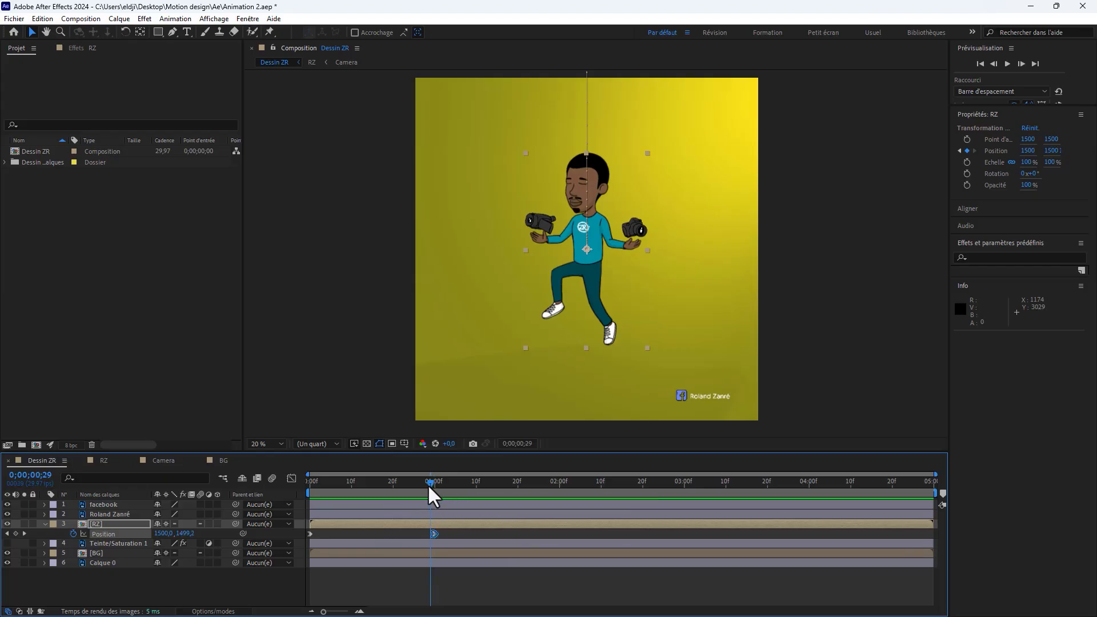
Step: Open the RZ composition and try shifting its Camera layer to start at 0;00;01;00, undoing the shift
{"action": "double_click", "coordinate": [435, 523]}
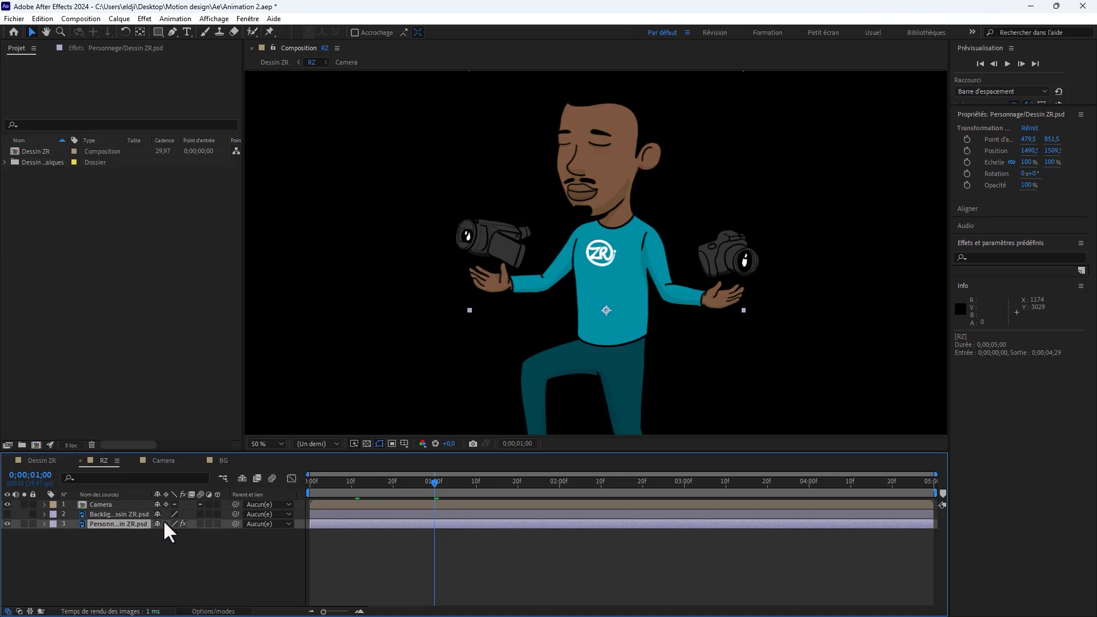
{"action": "left_click", "coordinate": [331, 505]}
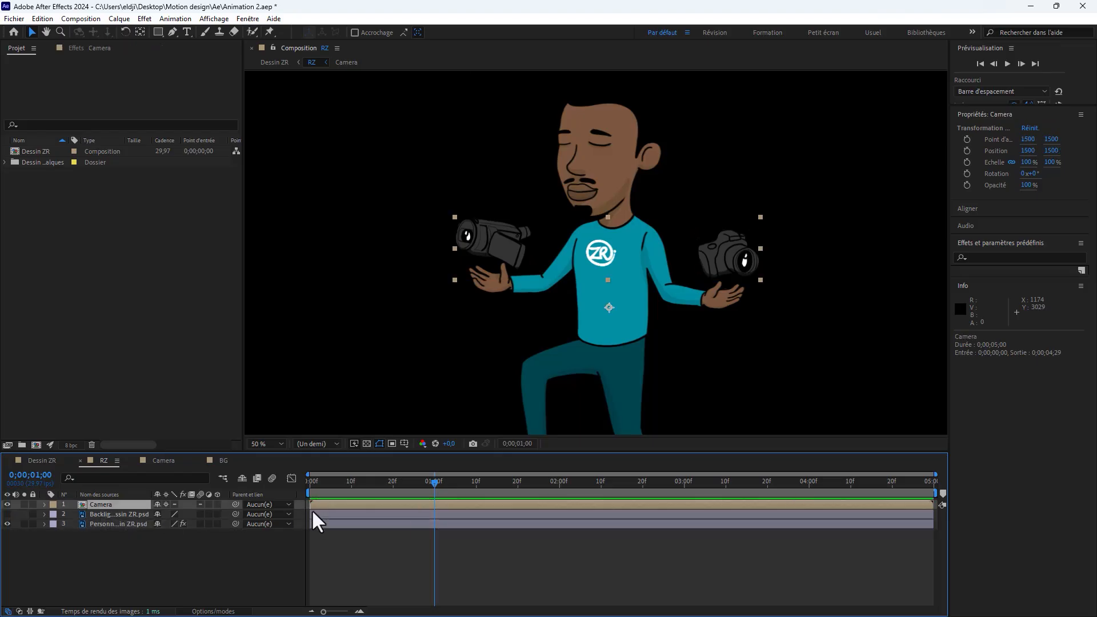
{"action": "left_click_drag", "start_coordinate": [321, 505], "coordinate": [444, 506]}
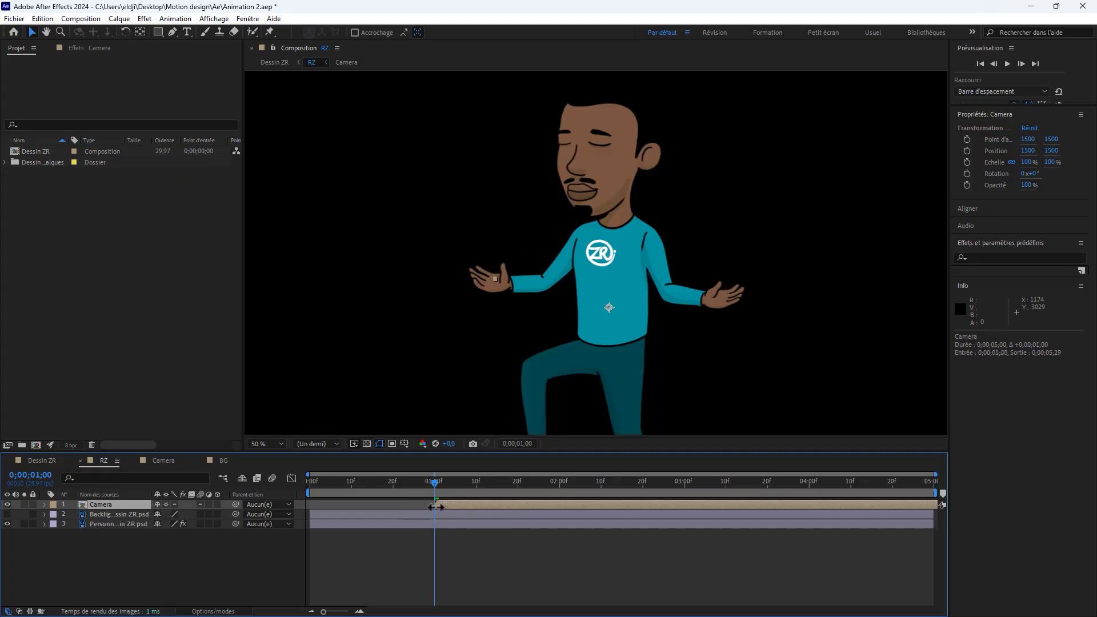
{"action": "key", "text": "ctrl+z"}
Step: Open the Camera composition and try shifting the Photo and Camera layers to start at 0;00;01;00, undoing the shift
{"action": "double_click", "coordinate": [100, 505]}
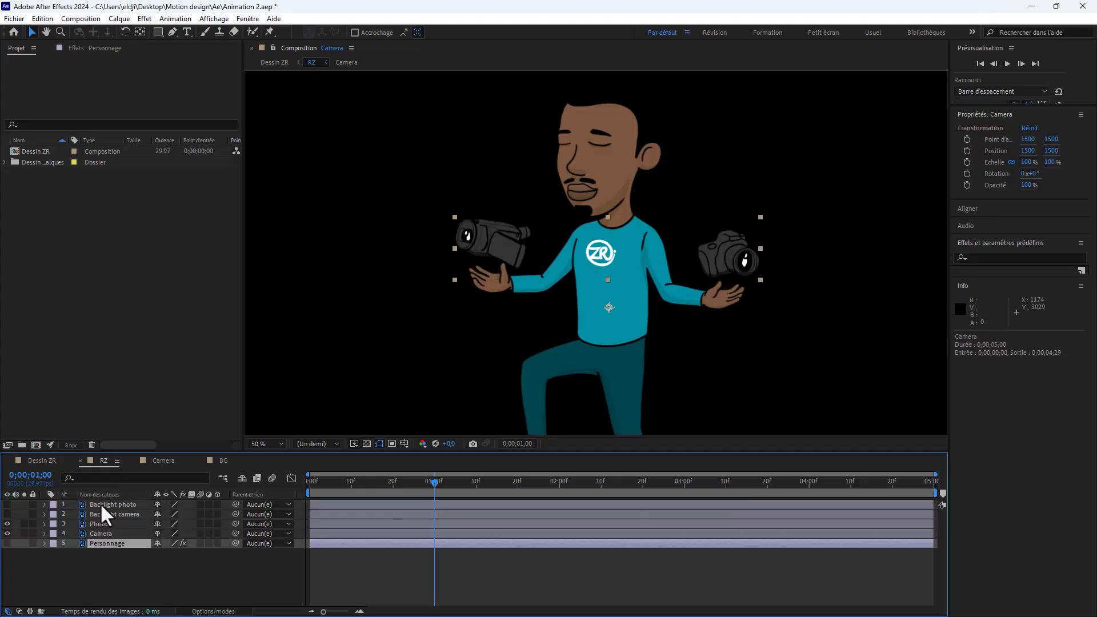
{"action": "left_click", "coordinate": [344, 531]}
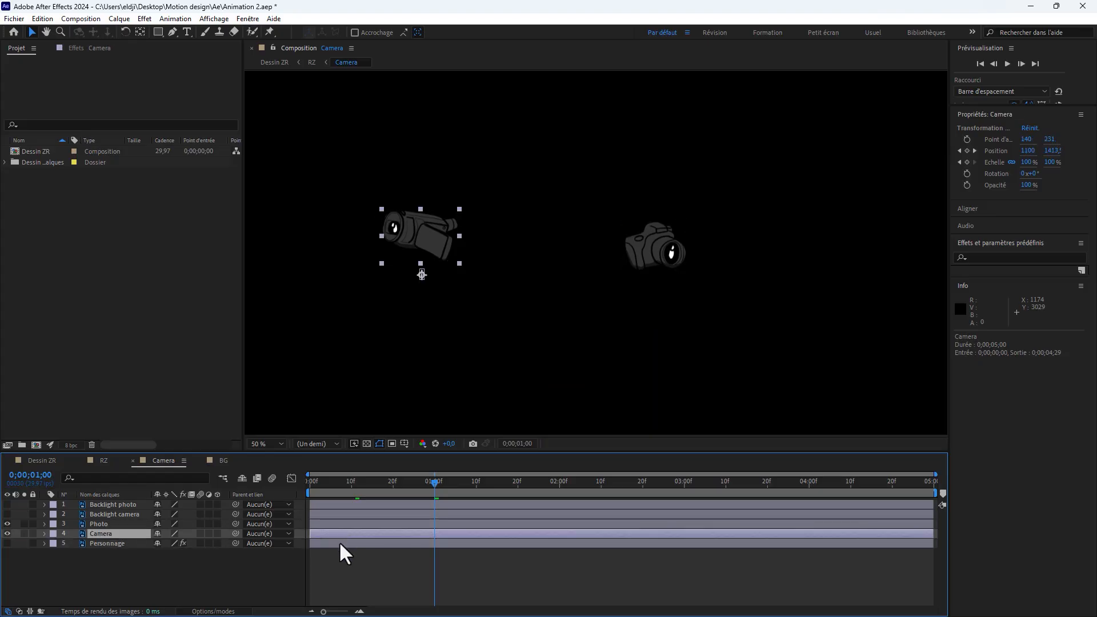
{"action": "left_click", "coordinate": [344, 524], "text": "ctrl"}
{"action": "left_click_drag", "start_coordinate": [323, 523], "coordinate": [436, 519]}
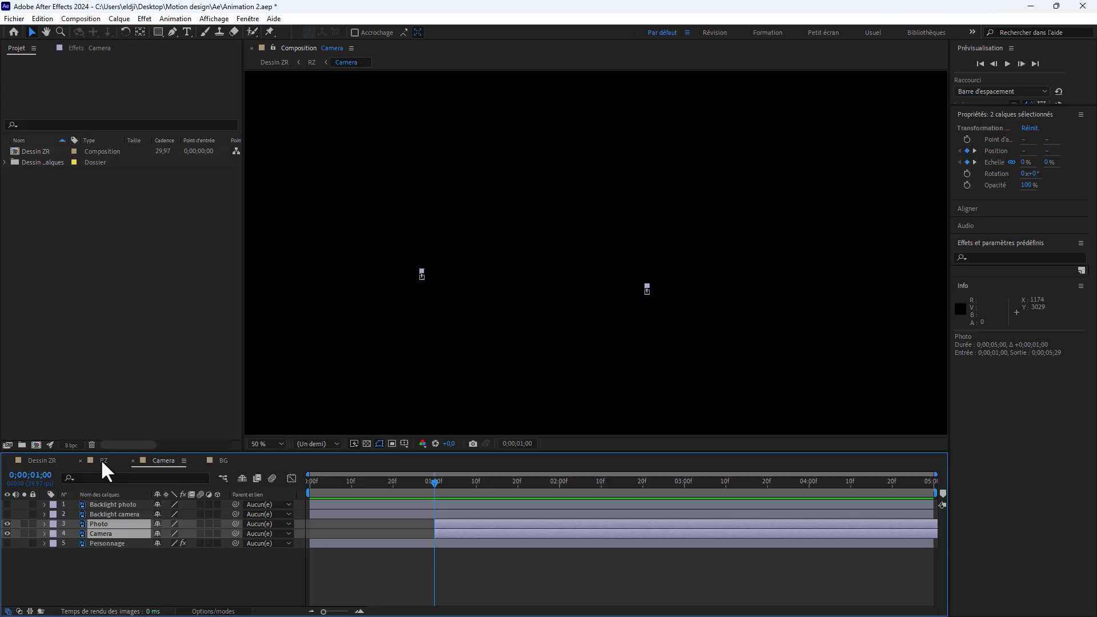
{"action": "key", "text": "ctrl+z"}
Step: Reveal the Photo and Camera keyframes in the Camera composition and move both layers' Scale keyframes to start at 0;00;01;02
{"action": "key", "text": "shift+Page_Down"}
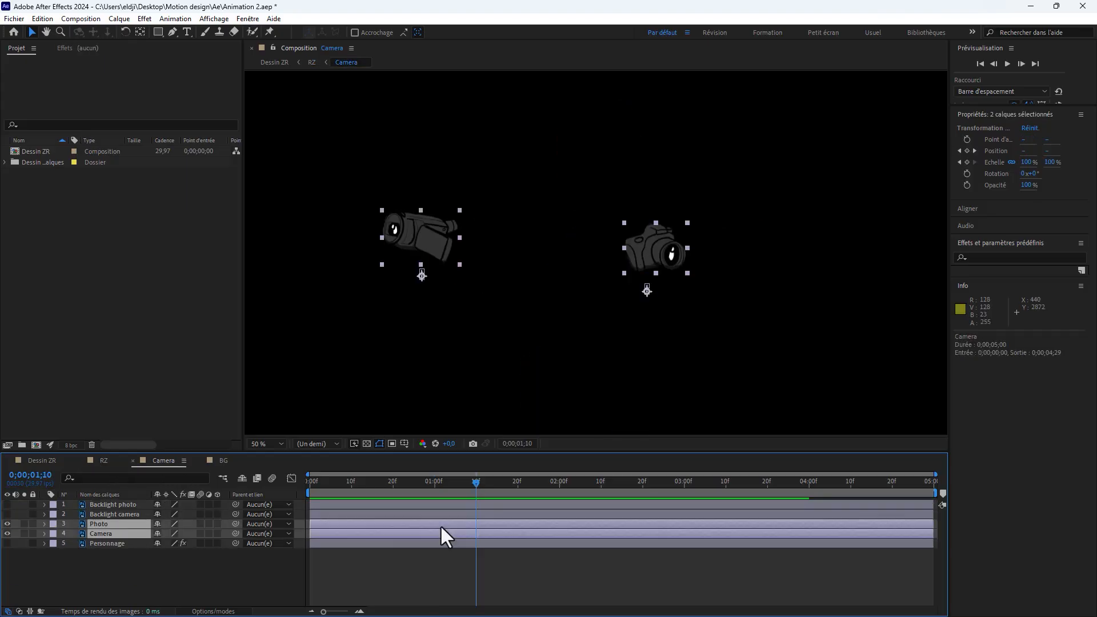
{"action": "key", "text": "u"}
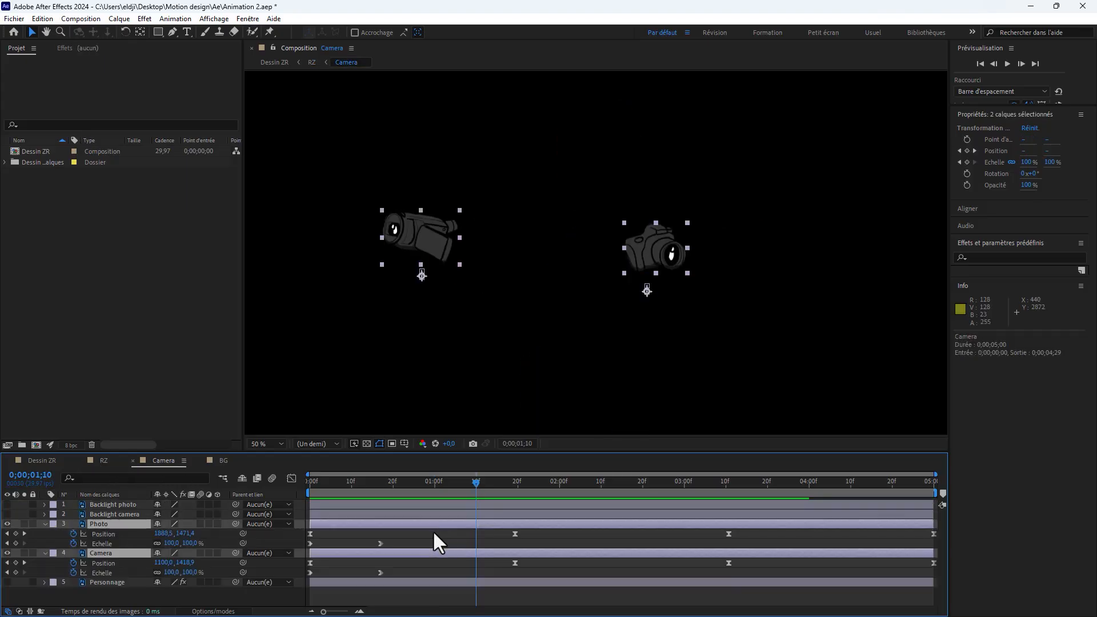
{"action": "left_click", "coordinate": [403, 542]}
{"action": "left_click_drag", "start_coordinate": [404, 541], "coordinate": [304, 545]}
{"action": "left_click_drag", "start_coordinate": [338, 575], "coordinate": [443, 550]}
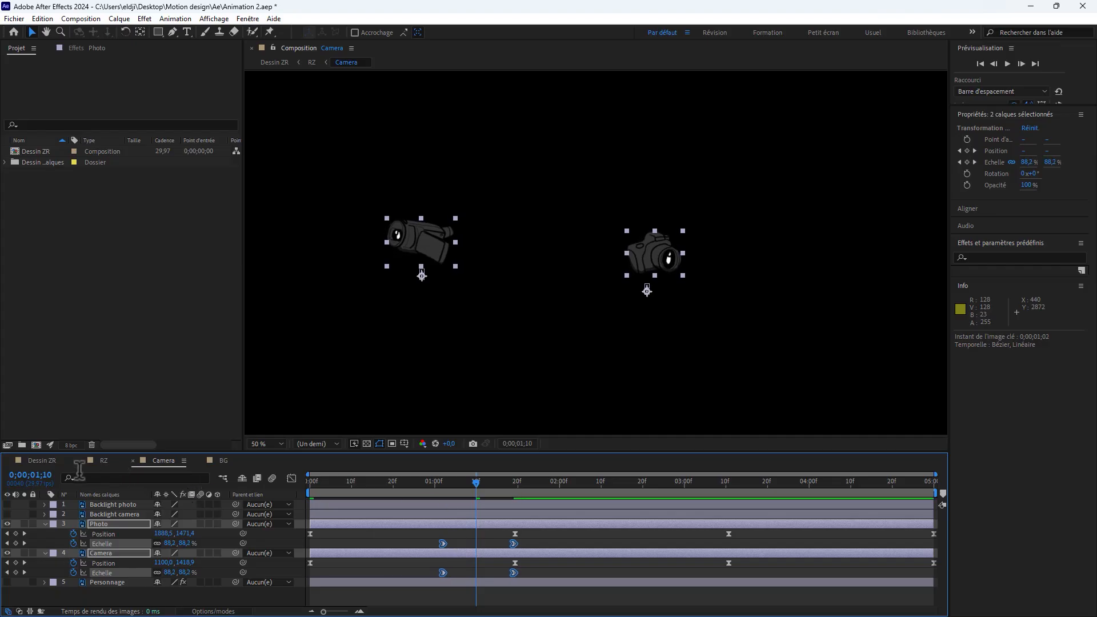
Step: Return to the Dessin ZR composition and play it from the start to check the fall and the delayed camera growth
{"action": "left_click", "coordinate": [44, 461]}
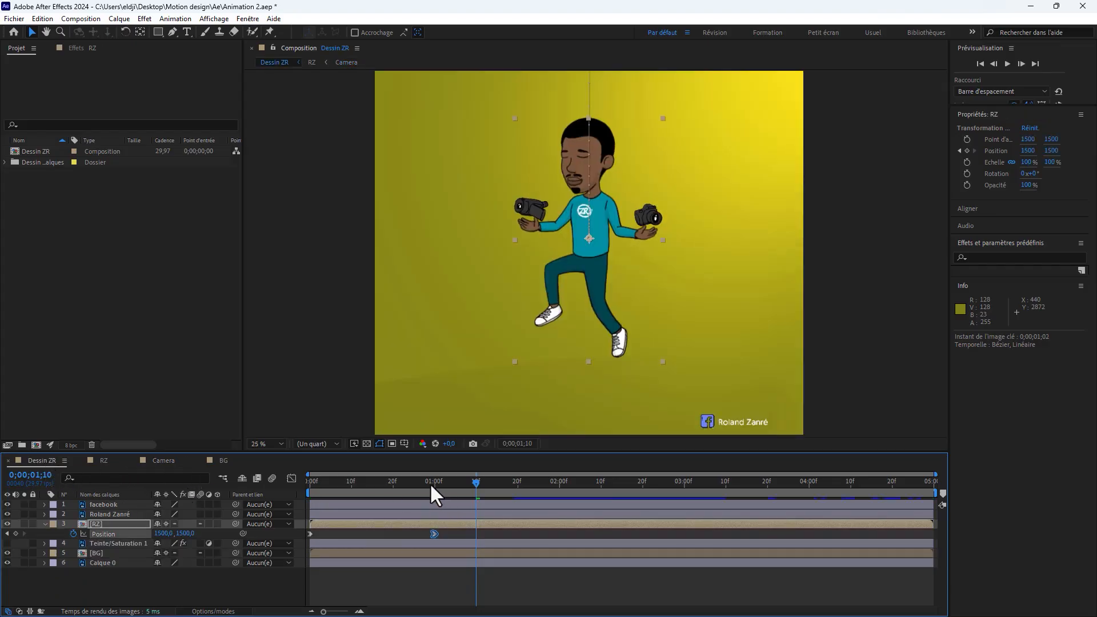
{"action": "left_click_drag", "start_coordinate": [434, 482], "coordinate": [313, 498]}
{"action": "key", "text": "space"}
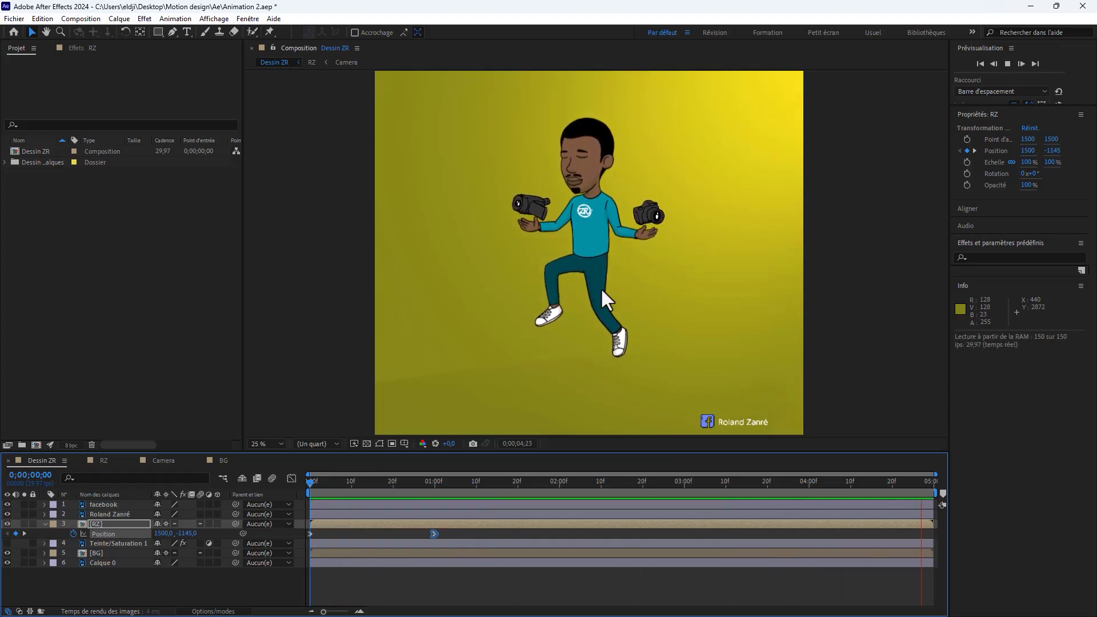
{"action": "key", "text": "space"}
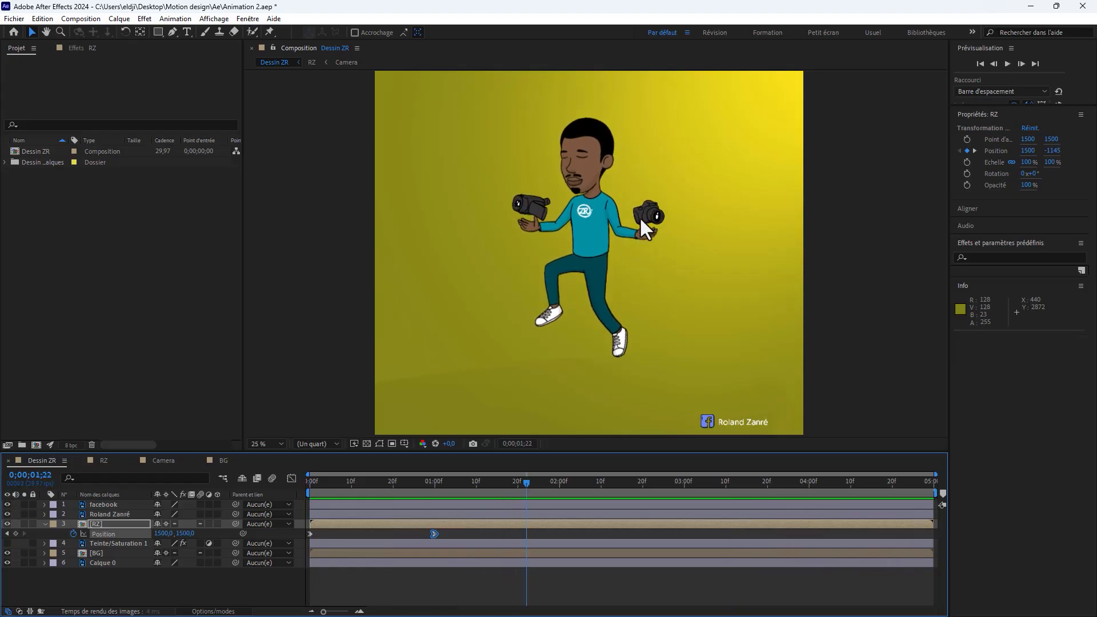
{"action": "scroll", "coordinate": [632, 205], "scroll_direction": "up", "scroll_amount": 2}
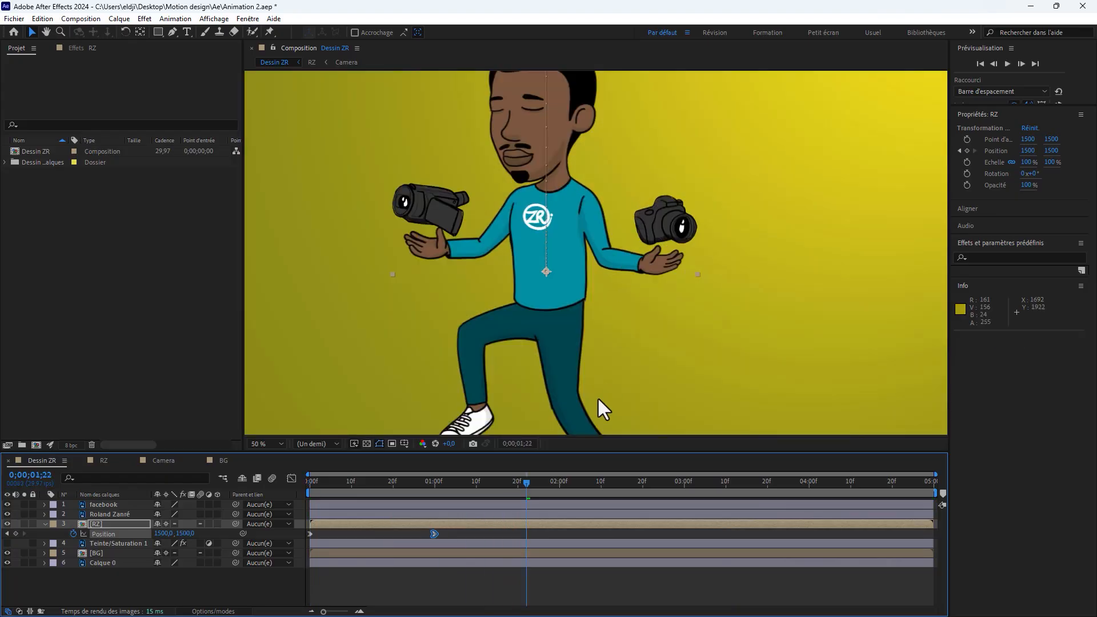
{"action": "key", "text": "space"}
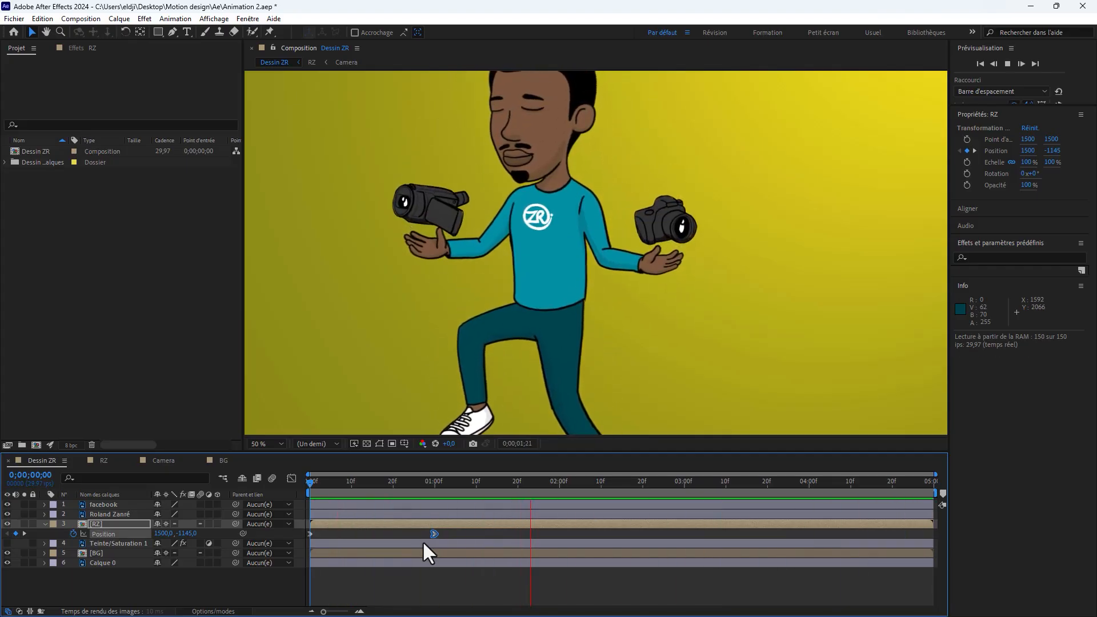
{"action": "key", "text": "space"}
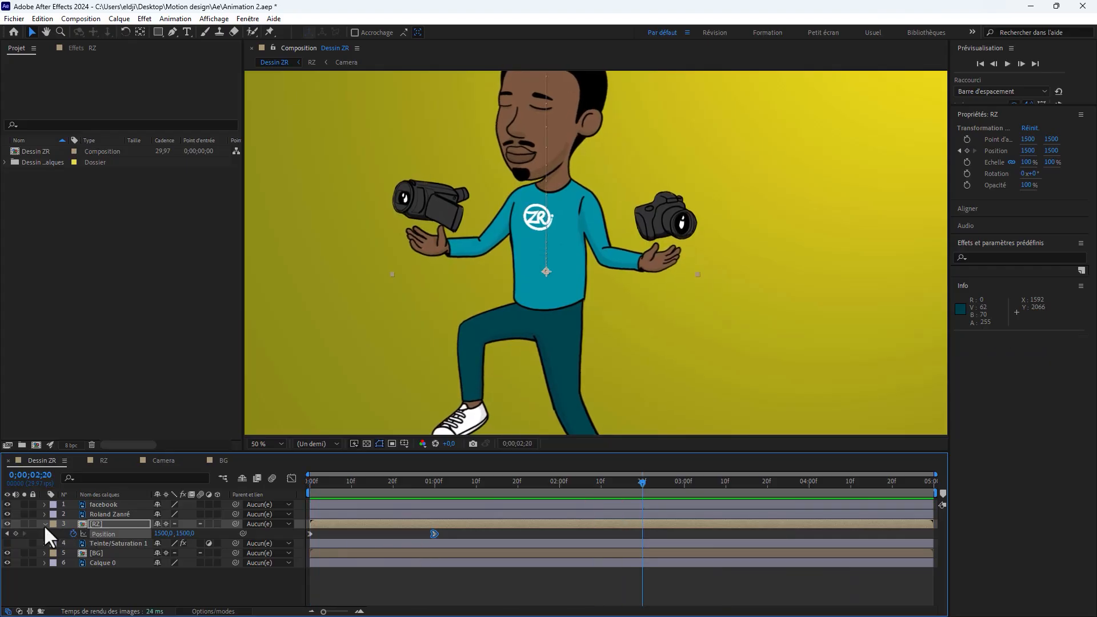
Step: Collapse the RZ layer's properties and scrub to 0;00;00;06 to inspect the character's fall
{"action": "left_click", "coordinate": [44, 524]}
{"action": "scroll", "coordinate": [574, 287], "scroll_direction": "down", "scroll_amount": 1}
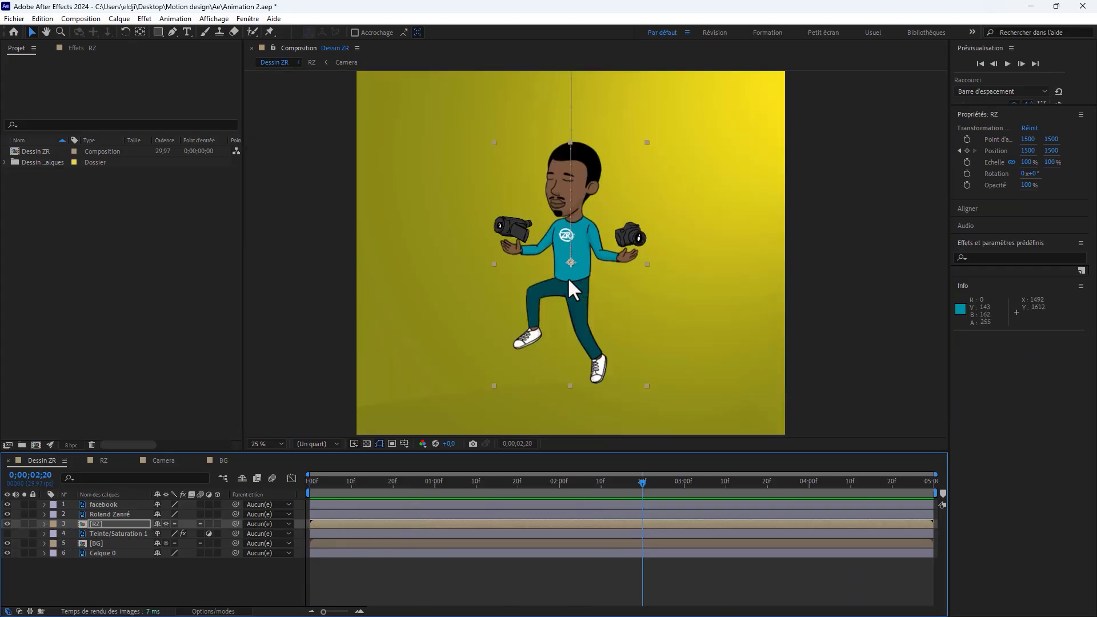
{"action": "mouse_move", "coordinate": [342, 493]}
{"action": "left_mouse_down"}
{"action": "mouse_move", "coordinate": [334, 498]}
{"action": "mouse_move", "coordinate": [359, 498]}
{"action": "mouse_move", "coordinate": [333, 489]}
{"action": "left_mouse_up"}
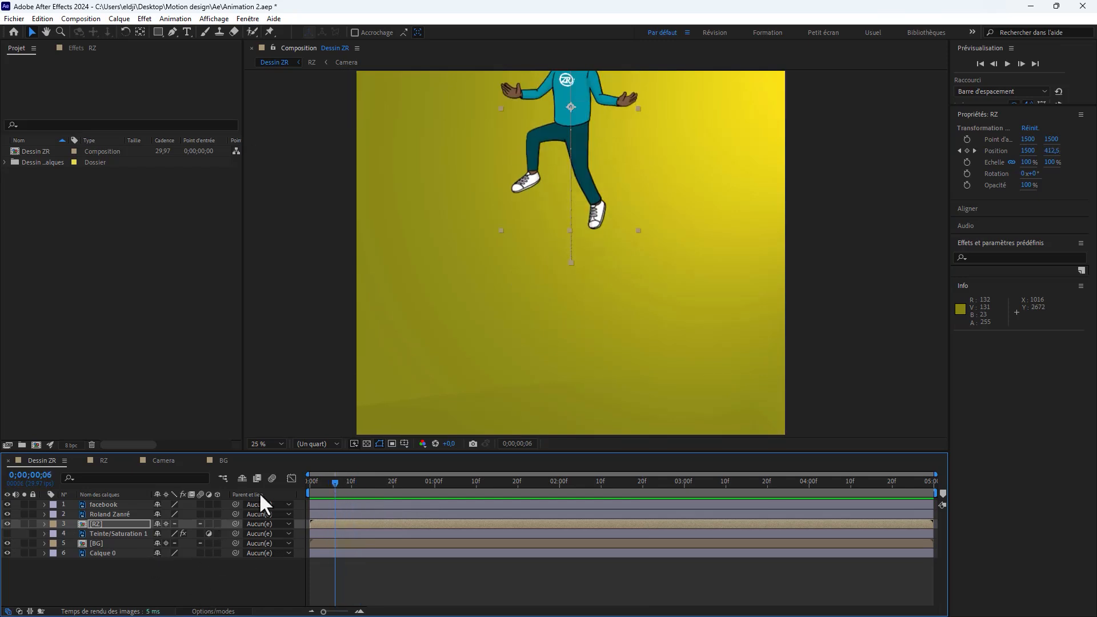
Step: Enable motion blur for the Dessin ZR composition and for the Personnage layer inside the RZ composition, and return to Dessin ZR
{"action": "left_click", "coordinate": [273, 478]}
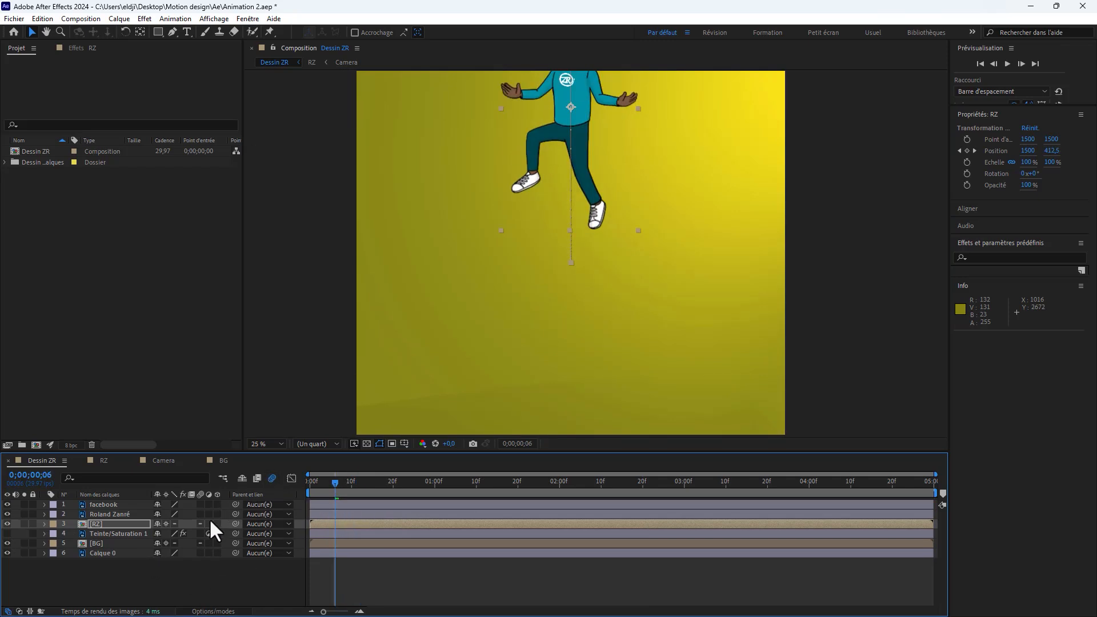
{"action": "double_click", "coordinate": [109, 526]}
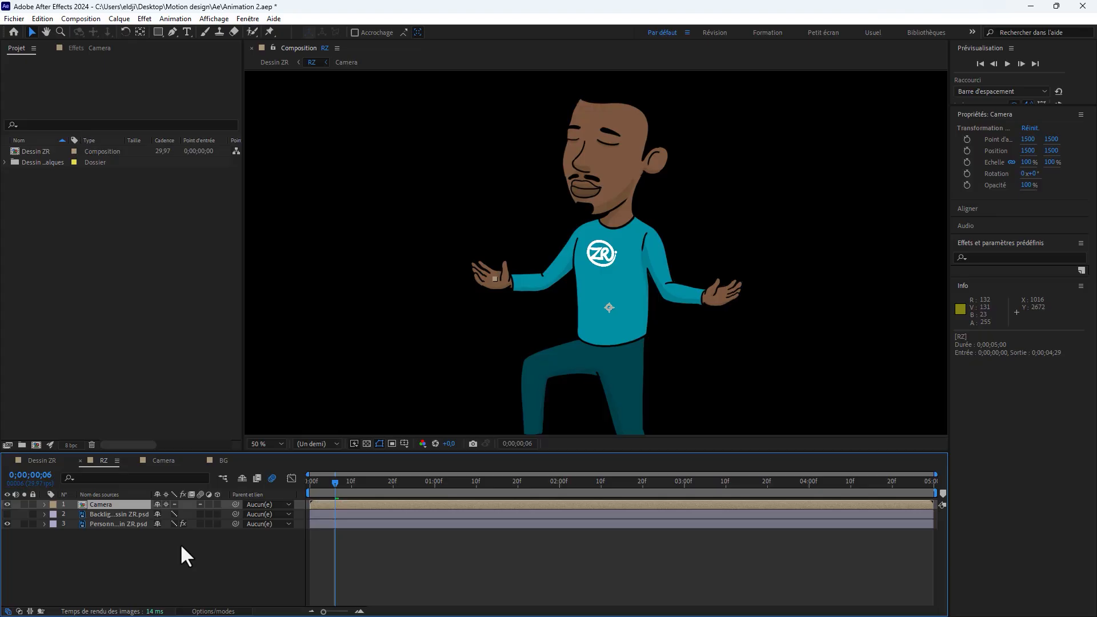
{"action": "left_click", "coordinate": [130, 522]}
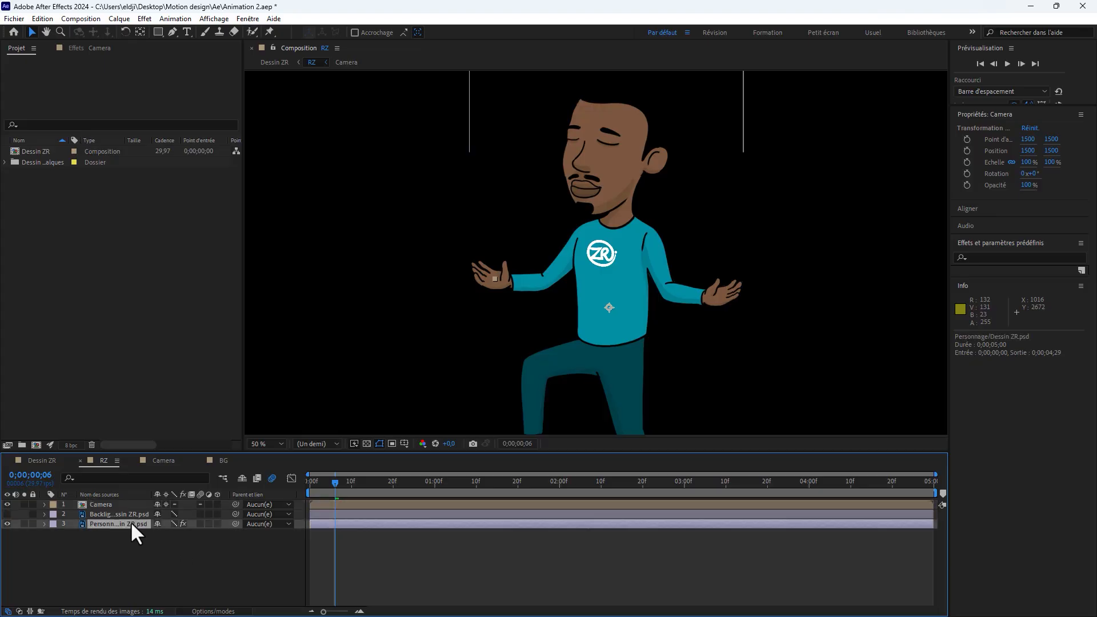
{"action": "left_click", "coordinate": [198, 524]}
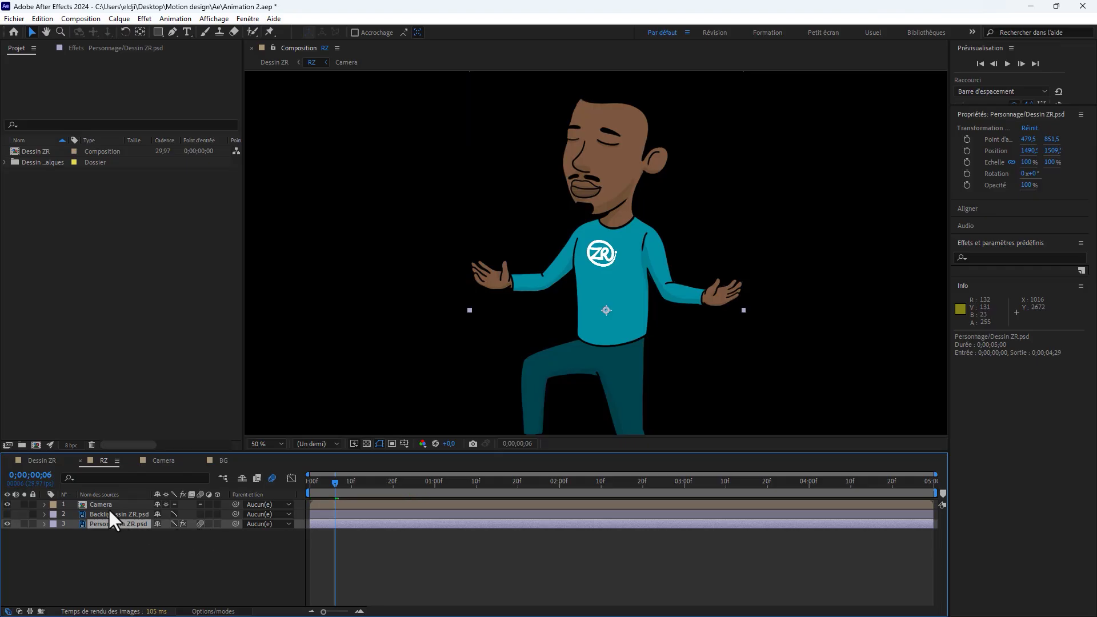
{"action": "left_click", "coordinate": [50, 460]}
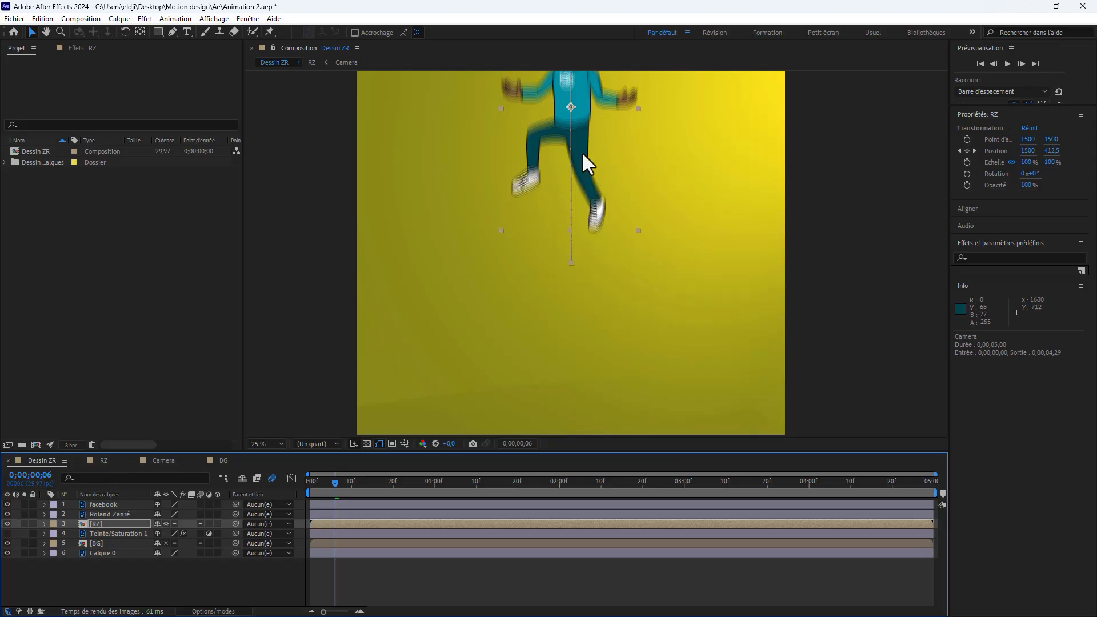
Step: Scrub to 0;00;01;04 and examine the motion blur on the cameras up close above the character's hands
{"action": "left_click_drag", "start_coordinate": [335, 483], "coordinate": [453, 481]}
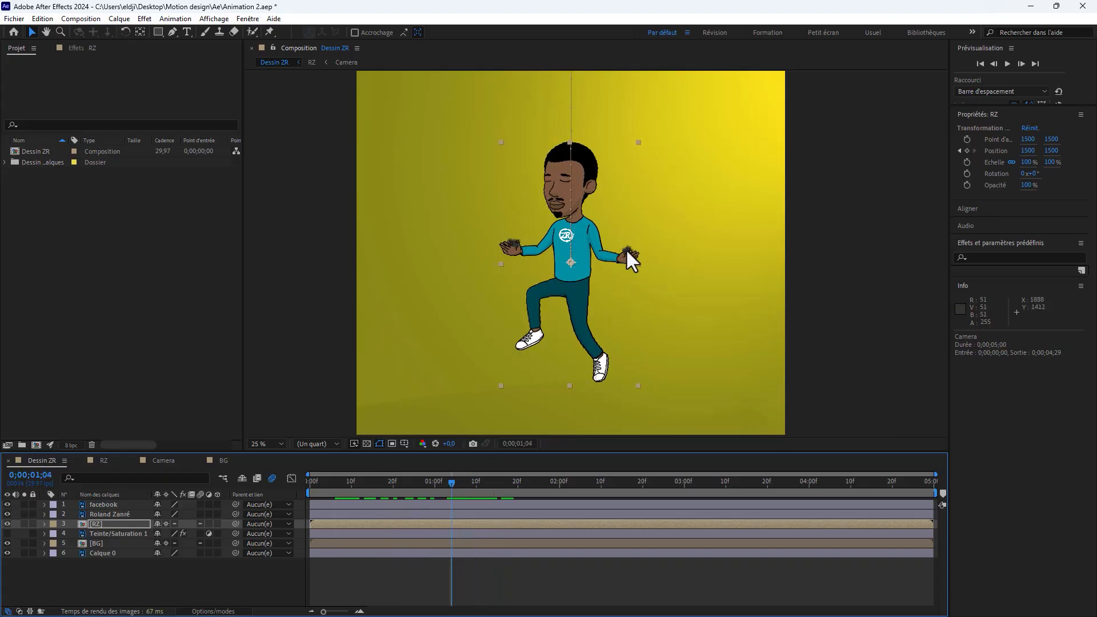
{"action": "key", "text": "period"}
{"action": "key", "text": "period"}
{"action": "key", "text": "period"}
{"action": "key", "text": "period"}
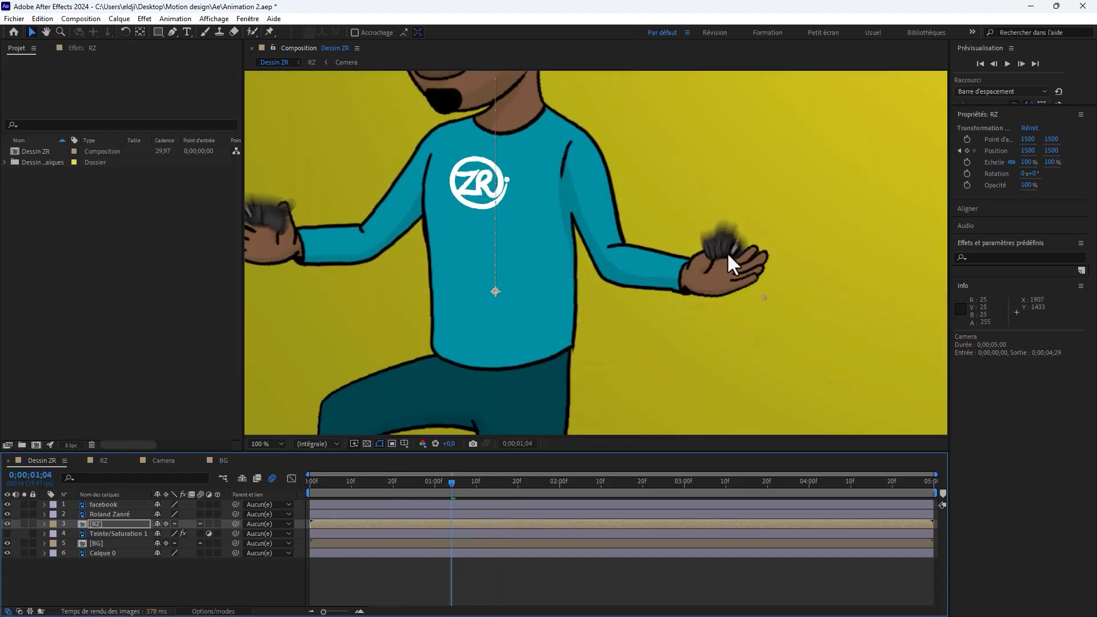
{"action": "key", "text": "comma"}
{"action": "key", "text": "comma"}
{"action": "key", "text": "comma"}
{"action": "key", "text": "comma"}
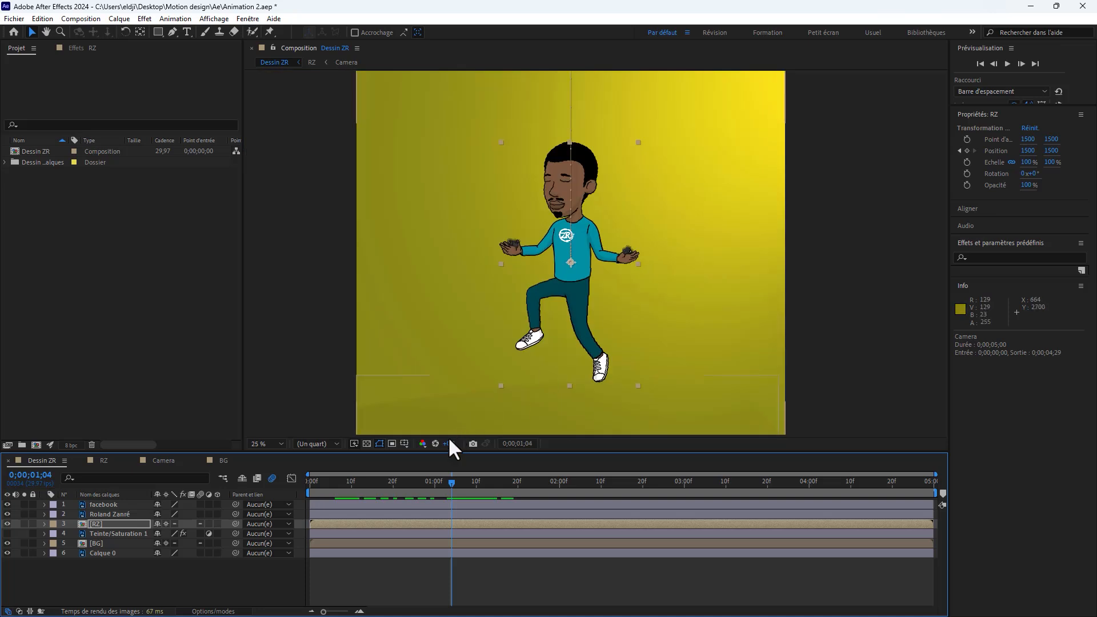
Step: Deselect the layers and play the composition from near the start to check the blurred fall and camera growth
{"action": "key", "text": "Home"}
{"action": "left_click", "coordinate": [288, 569]}
{"action": "key", "text": "space"}
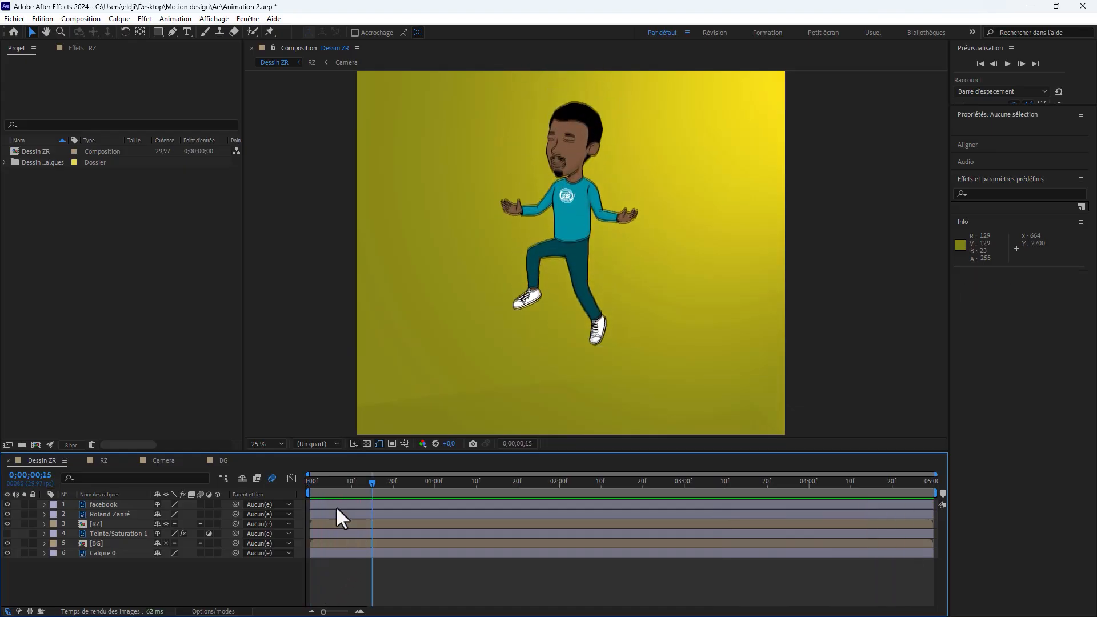
{"action": "left_click", "coordinate": [329, 484]}
{"action": "left_click_drag", "start_coordinate": [329, 485], "coordinate": [317, 486]}
{"action": "key", "text": "space"}
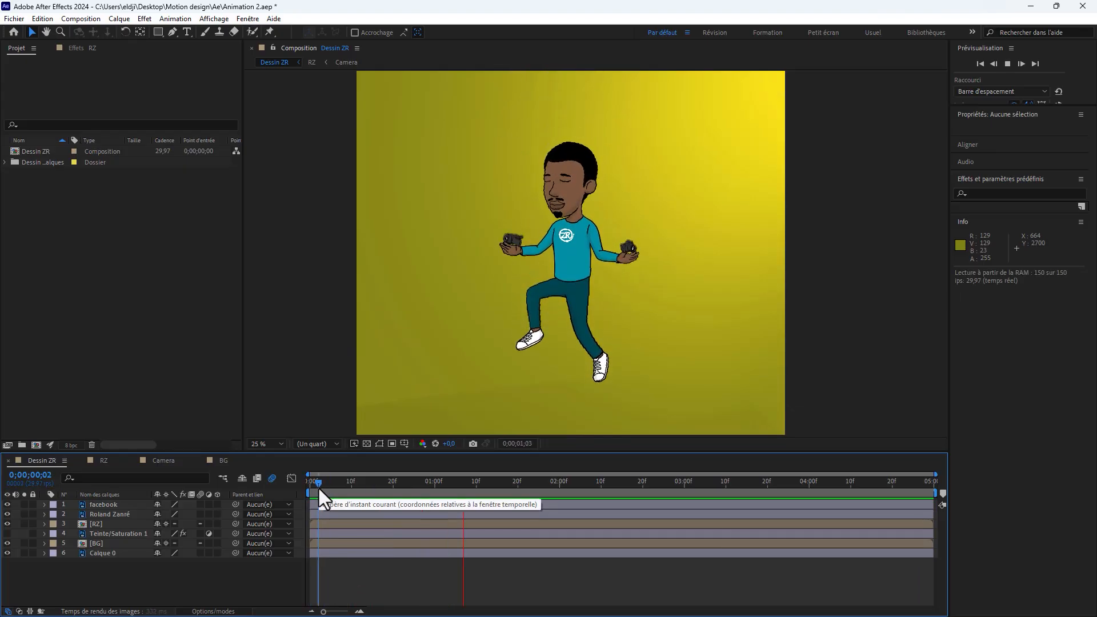
Step: Create a null object, place it directly above the RZ layer, and parent RZ to the null
{"action": "right_click", "coordinate": [147, 570]}
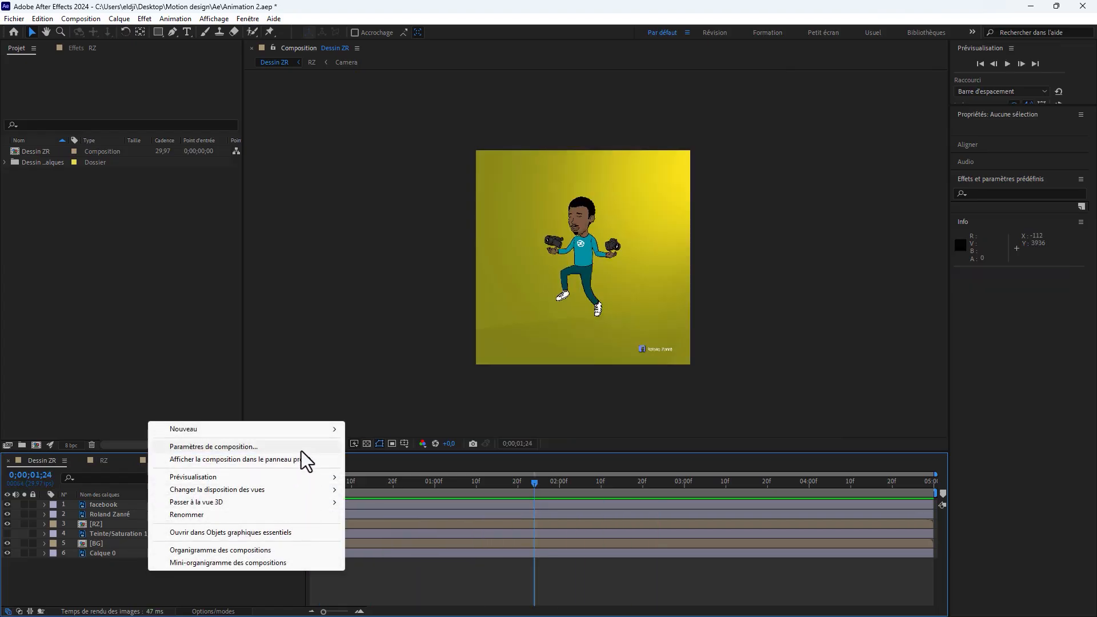
{"action": "mouse_move", "coordinate": [319, 433]}
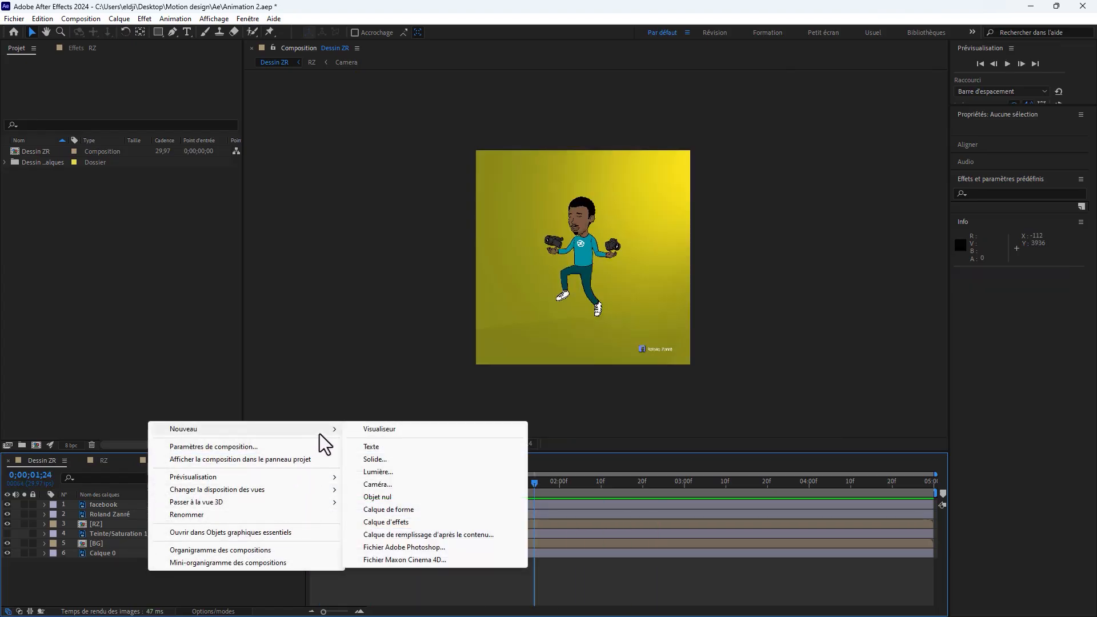
{"action": "left_click", "coordinate": [379, 497]}
{"action": "left_click_drag", "start_coordinate": [100, 503], "coordinate": [104, 528]}
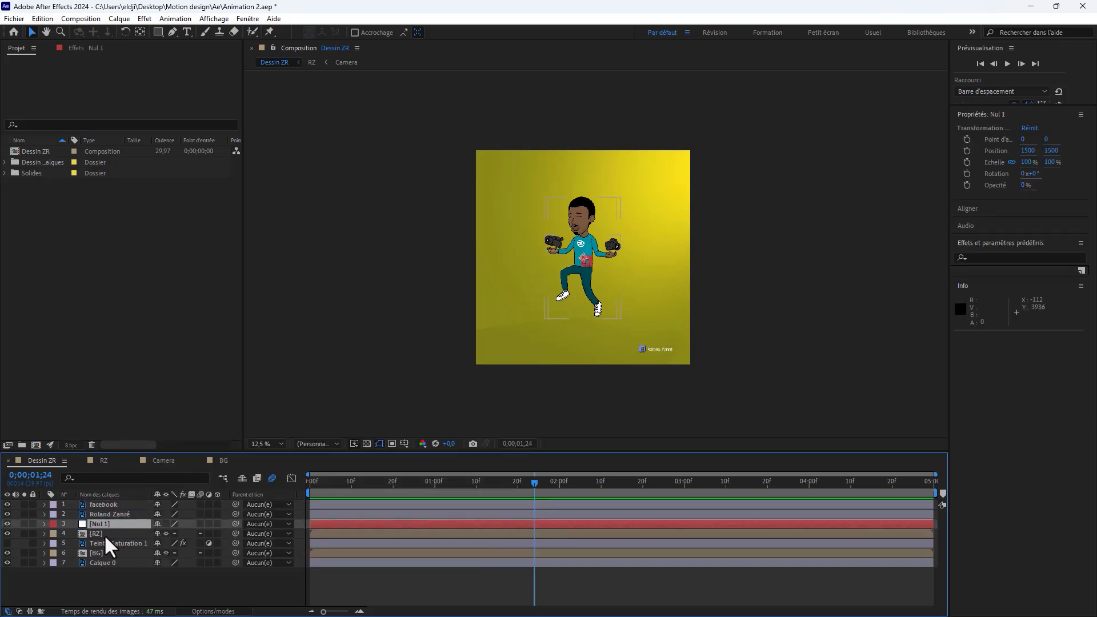
{"action": "left_click", "coordinate": [103, 534]}
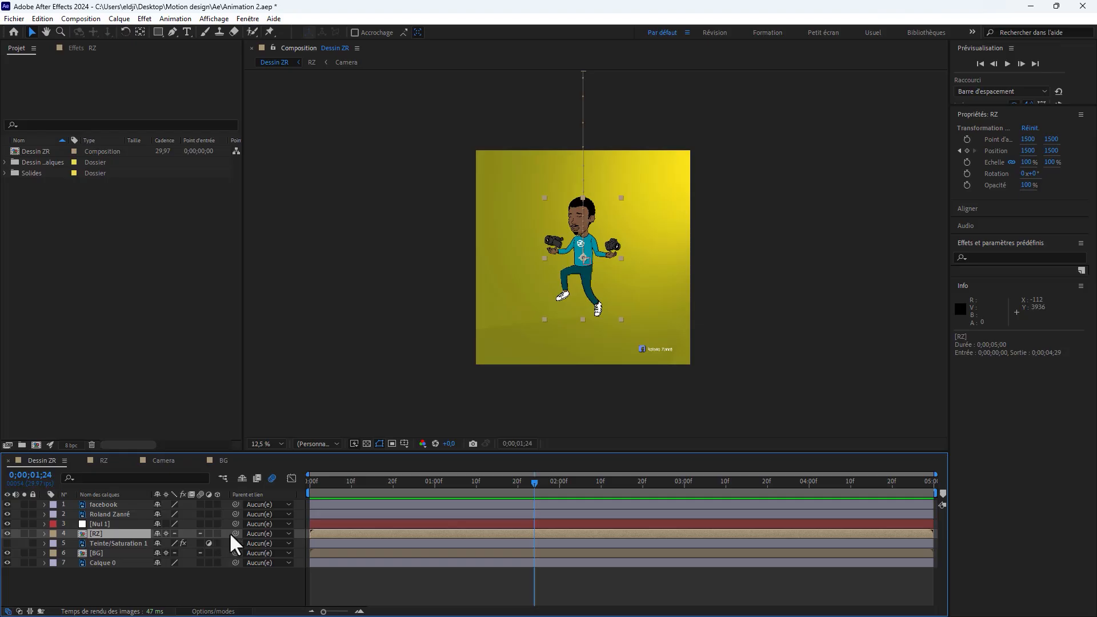
{"action": "left_click_drag", "start_coordinate": [234, 535], "coordinate": [104, 528]}
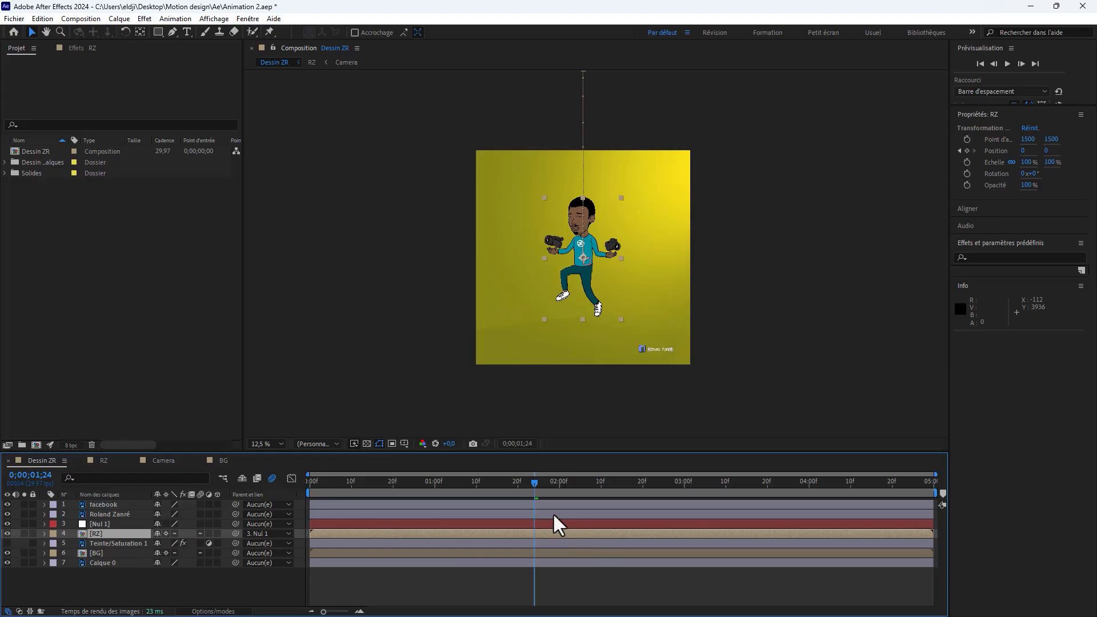
Step: Reveal the null's Position property and start its keyframing at 0;00;00;22, near the end of the character's fall
{"action": "left_click_drag", "start_coordinate": [505, 493], "coordinate": [351, 502]}
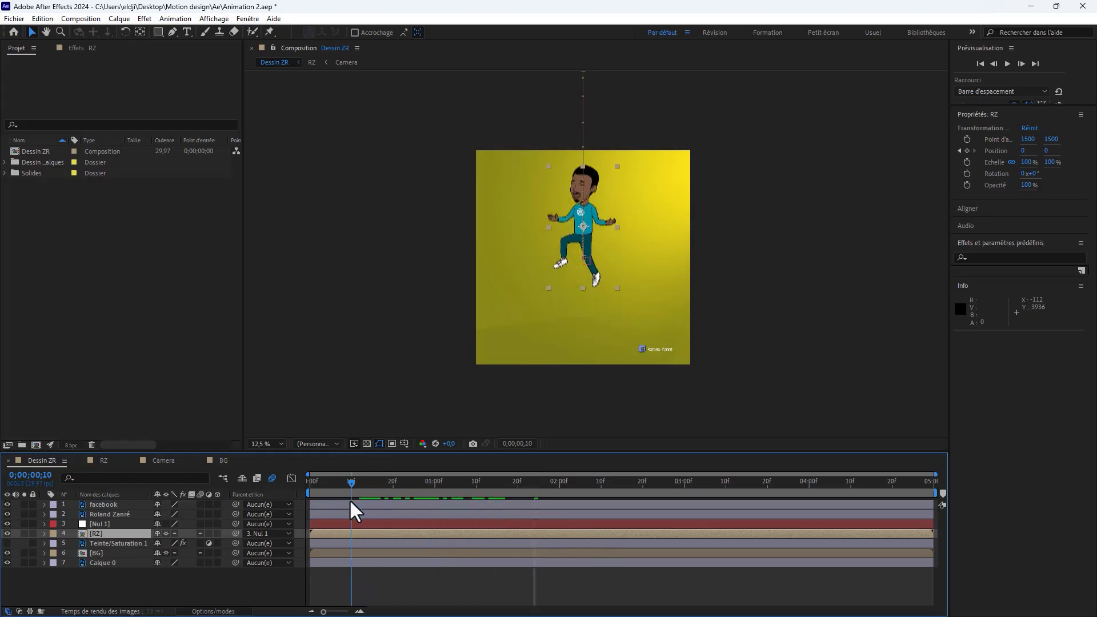
{"action": "left_click", "coordinate": [331, 524]}
{"action": "key", "text": "p"}
{"action": "left_click_drag", "start_coordinate": [352, 479], "coordinate": [402, 490]}
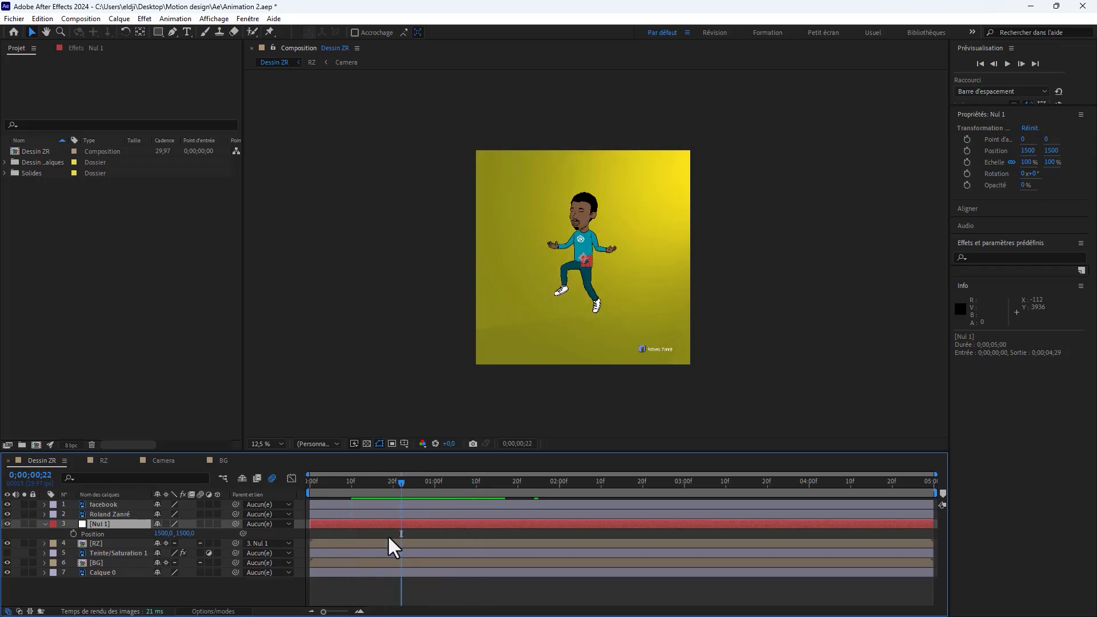
{"action": "left_click", "coordinate": [73, 534]}
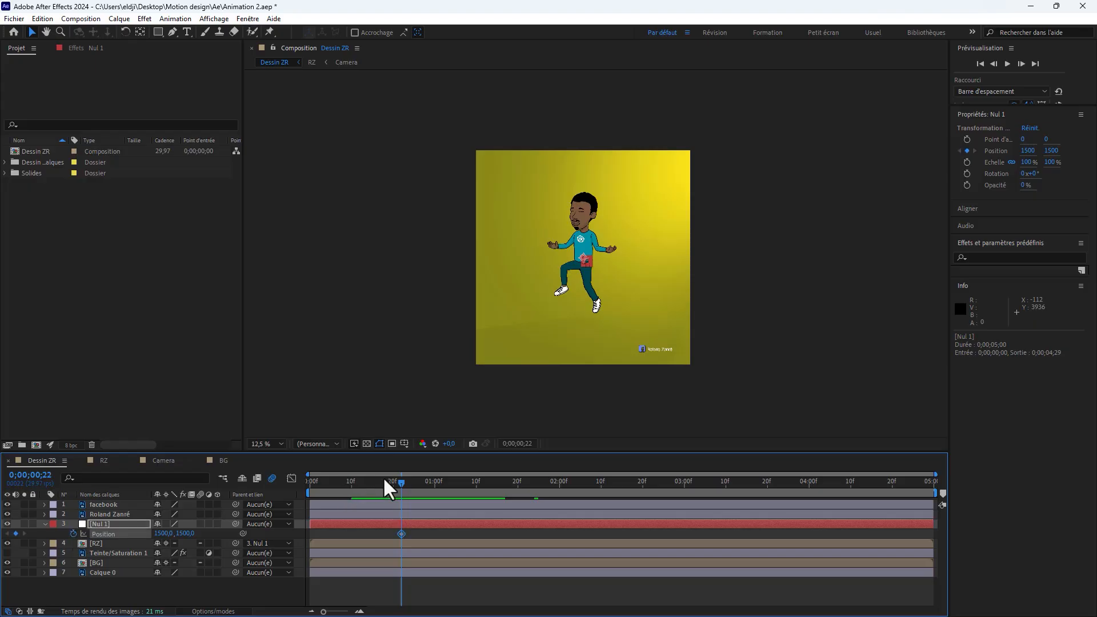
Step: Keyframe the null's Position at 1500, 1556 at 0;00;01;29 and scrub back to check the slow downward drift
{"action": "left_click_drag", "start_coordinate": [405, 484], "coordinate": [488, 496]}
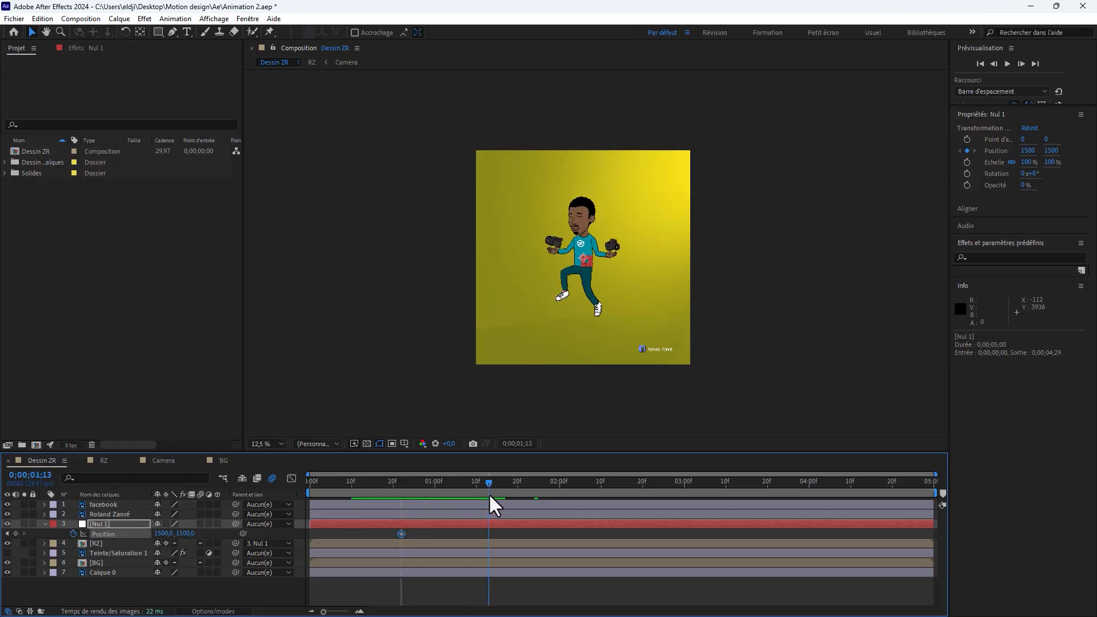
{"action": "left_click_drag", "start_coordinate": [489, 494], "coordinate": [560, 509]}
{"action": "left_click", "coordinate": [560, 507]}
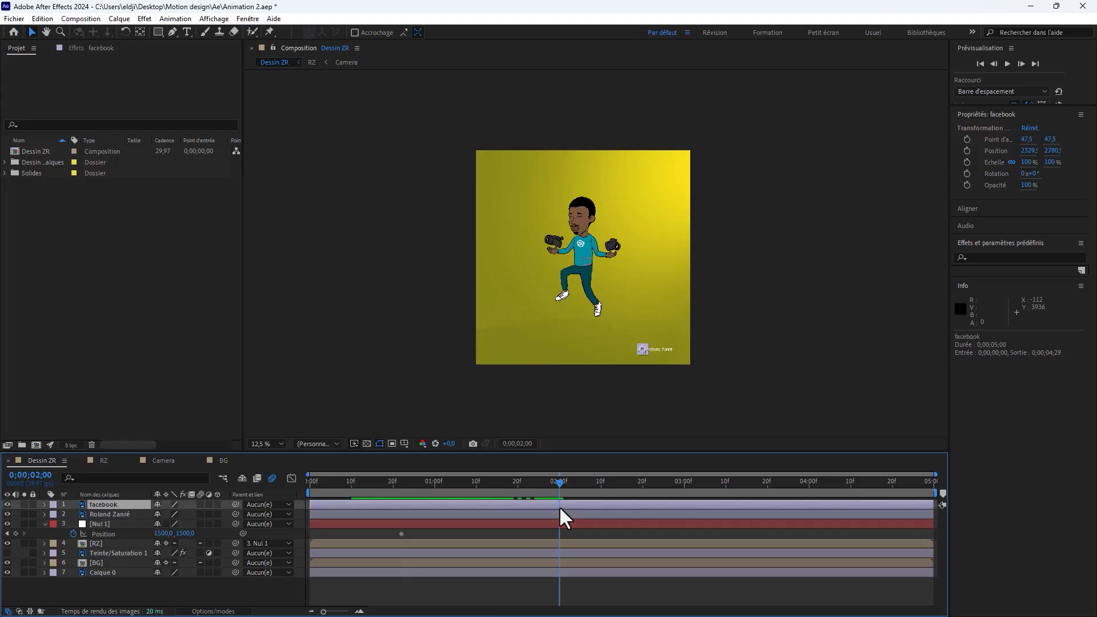
{"action": "left_click", "coordinate": [477, 534]}
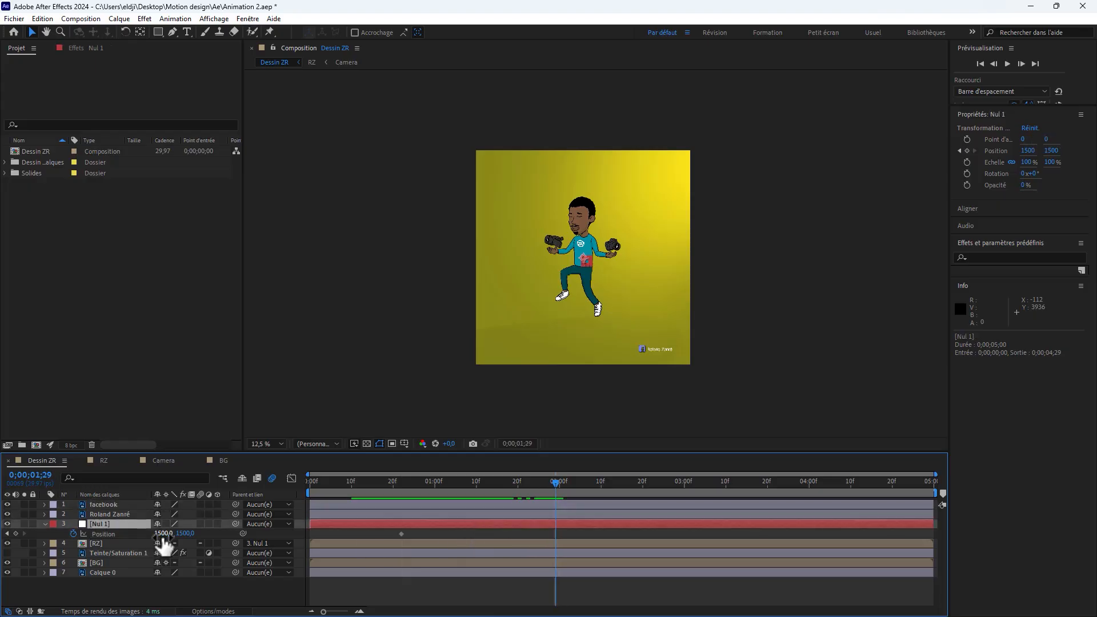
{"action": "left_click_drag", "start_coordinate": [190, 534], "coordinate": [231, 529]}
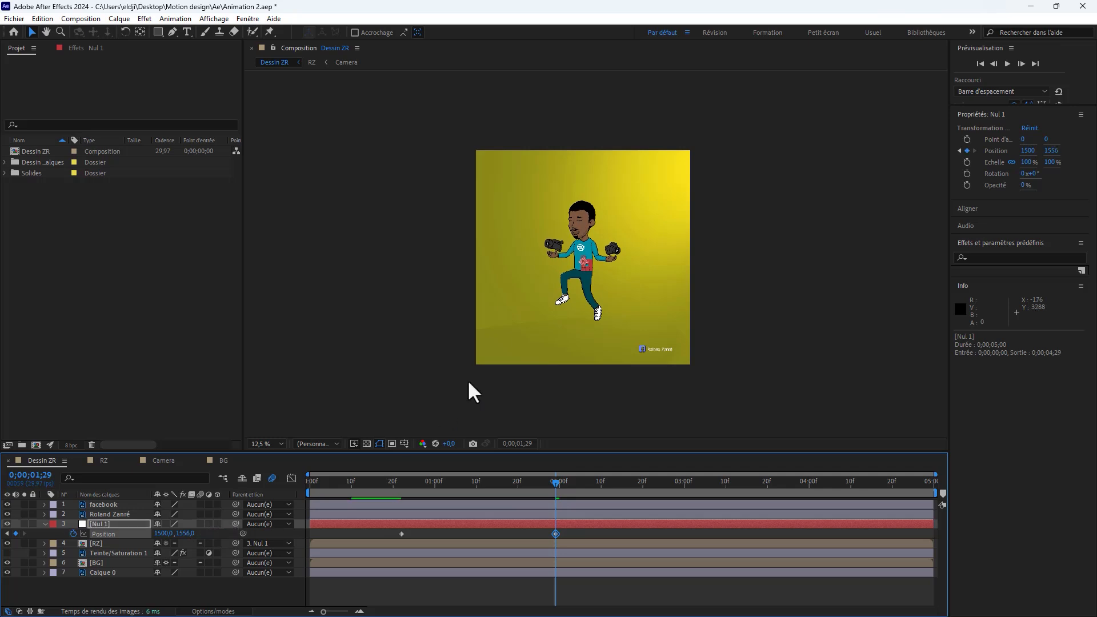
{"action": "key", "text": "period"}
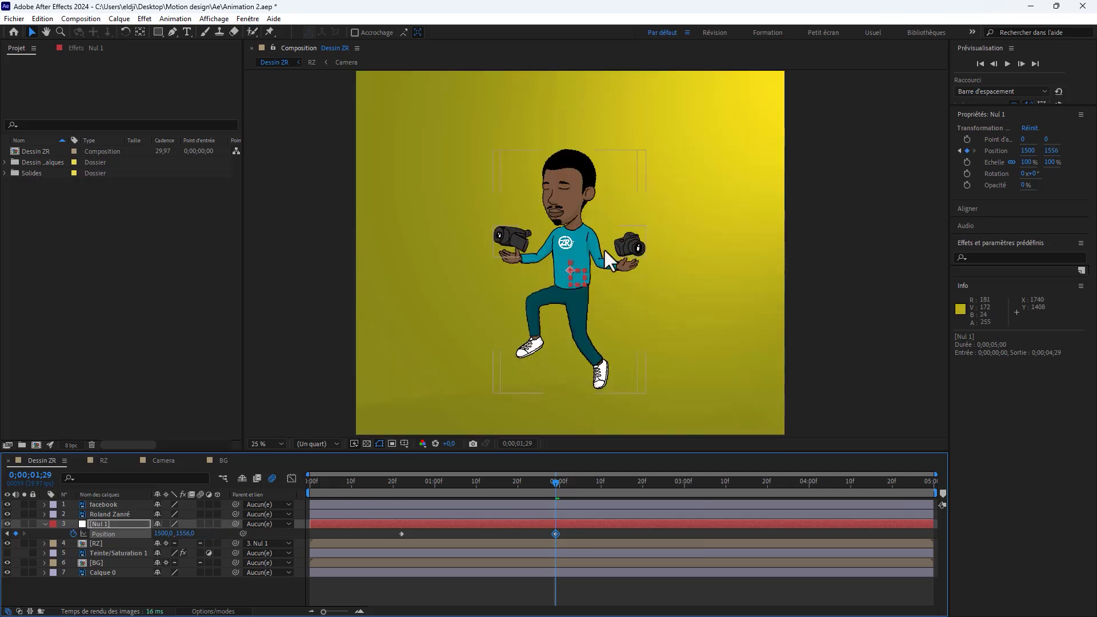
{"action": "mouse_move", "coordinate": [532, 491]}
{"action": "left_mouse_down"}
{"action": "mouse_move", "coordinate": [389, 502]}
{"action": "mouse_move", "coordinate": [557, 505]}
{"action": "mouse_move", "coordinate": [516, 493]}
{"action": "mouse_move", "coordinate": [405, 501]}
{"action": "mouse_move", "coordinate": [526, 512]}
{"action": "left_mouse_up"}
Step: Show the RZ layer's Position keyframes and duplicate the null's two Position keyframes at 0;00;03;06
{"action": "left_click", "coordinate": [454, 543]}
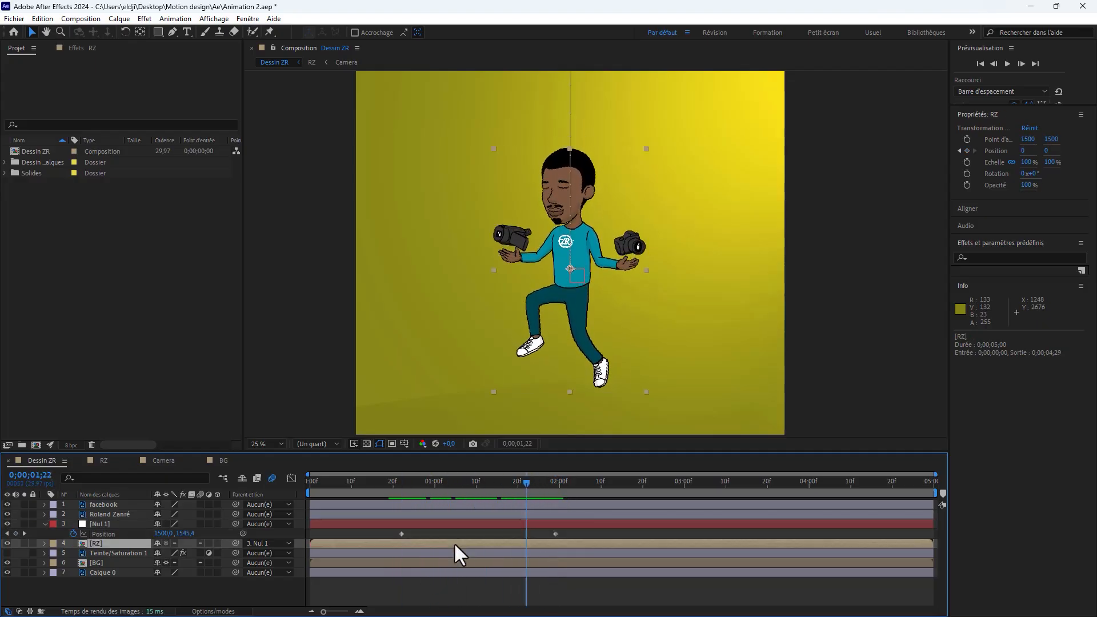
{"action": "key", "text": "p"}
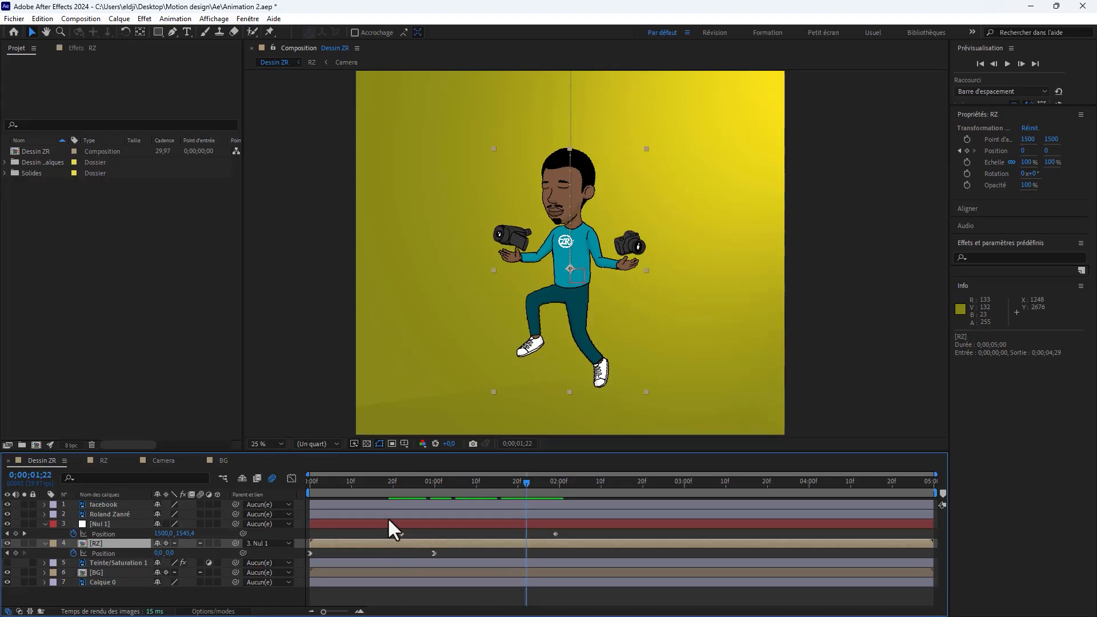
{"action": "left_click_drag", "start_coordinate": [400, 490], "coordinate": [389, 534]}
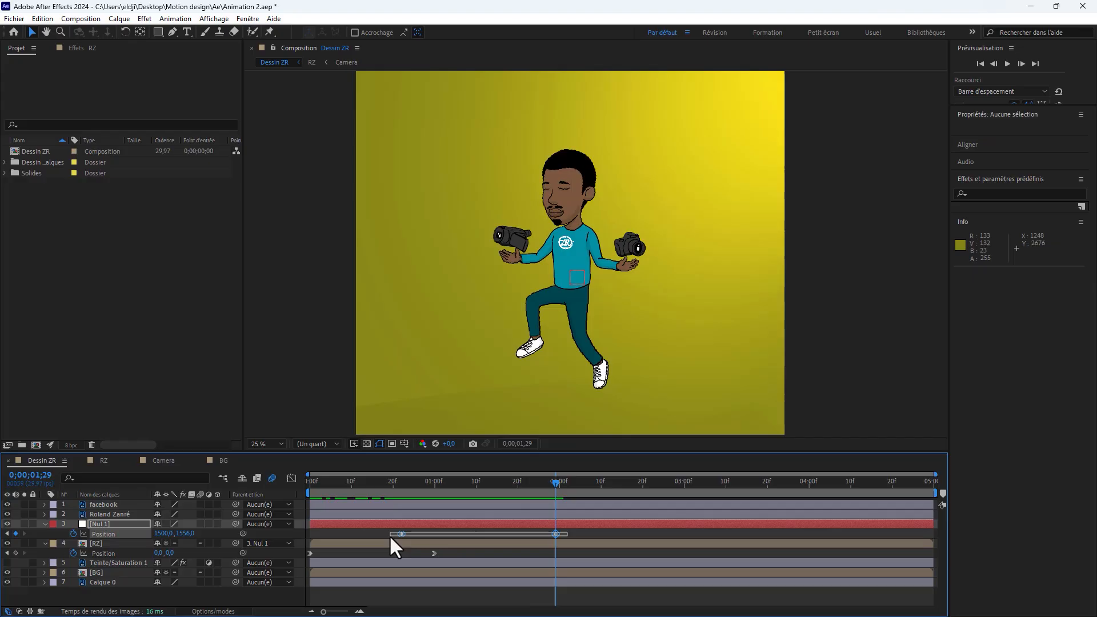
{"action": "left_click_drag", "start_coordinate": [547, 485], "coordinate": [709, 506]}
{"action": "key", "text": "ctrl+v"}
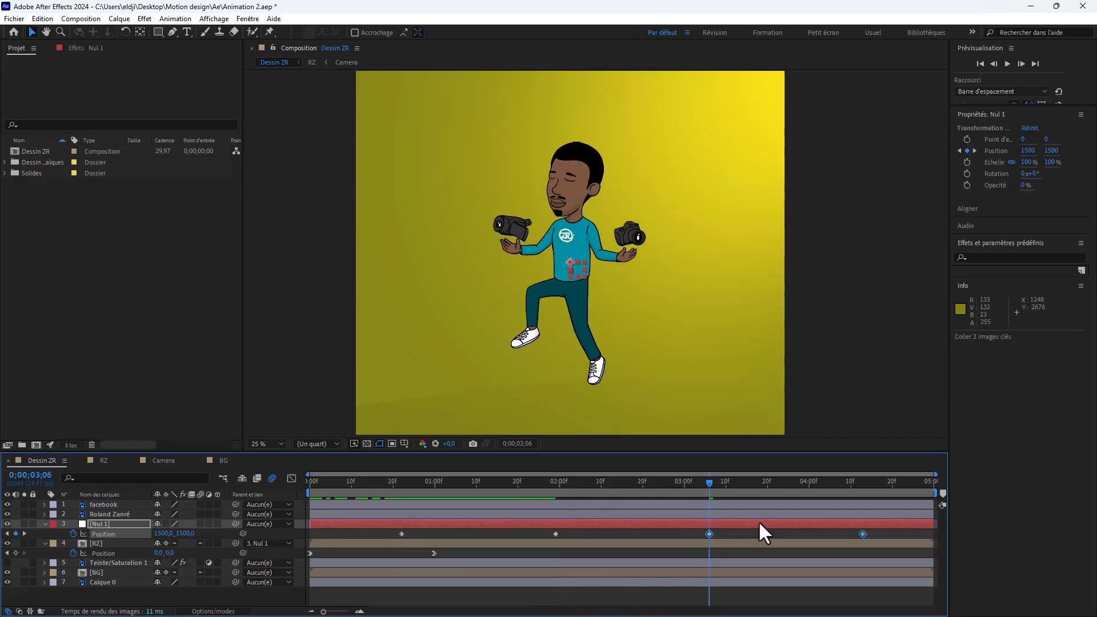
Step: Stretch the null's four Position keyframes to the end of the composition and apply Easy Ease to them
{"action": "left_click_drag", "start_coordinate": [883, 532], "coordinate": [398, 539]}
{"action": "left_click_drag", "start_coordinate": [862, 534], "coordinate": [931, 538]}
{"action": "right_click", "coordinate": [755, 534]}
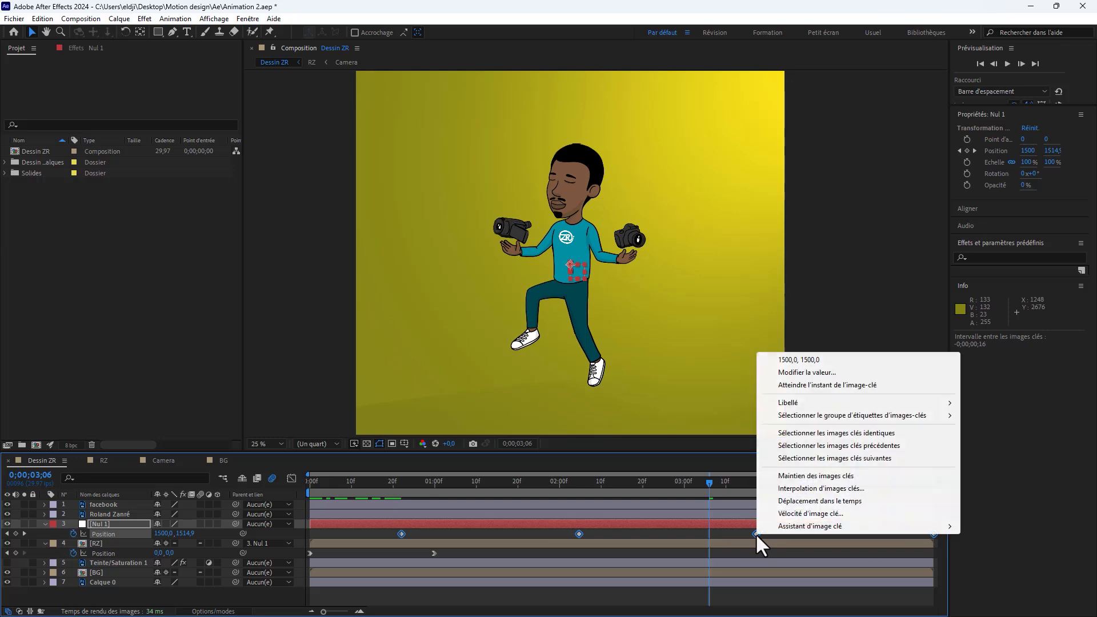
{"action": "mouse_move", "coordinate": [825, 524]}
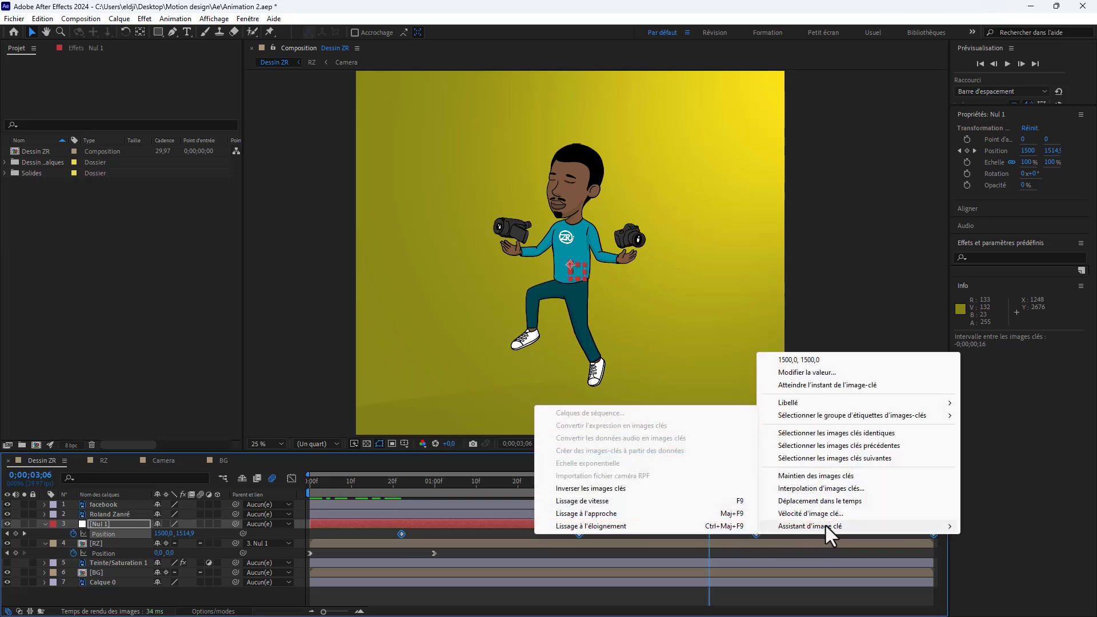
{"action": "left_click", "coordinate": [599, 501]}
Step: Enlarge the timeline area slightly and play the composition from the start to check the character's fall and floating motion
{"action": "key", "text": "Home"}
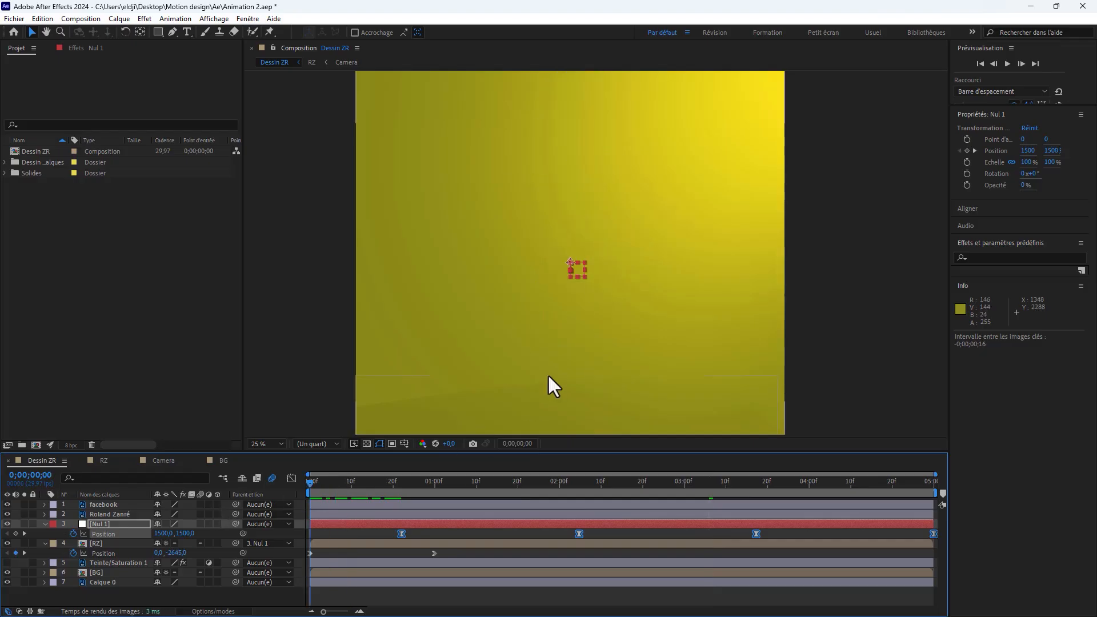
{"action": "scroll", "coordinate": [558, 326], "scroll_direction": "down", "scroll_amount": 1}
{"action": "scroll", "coordinate": [568, 310], "scroll_direction": "up", "scroll_amount": 1}
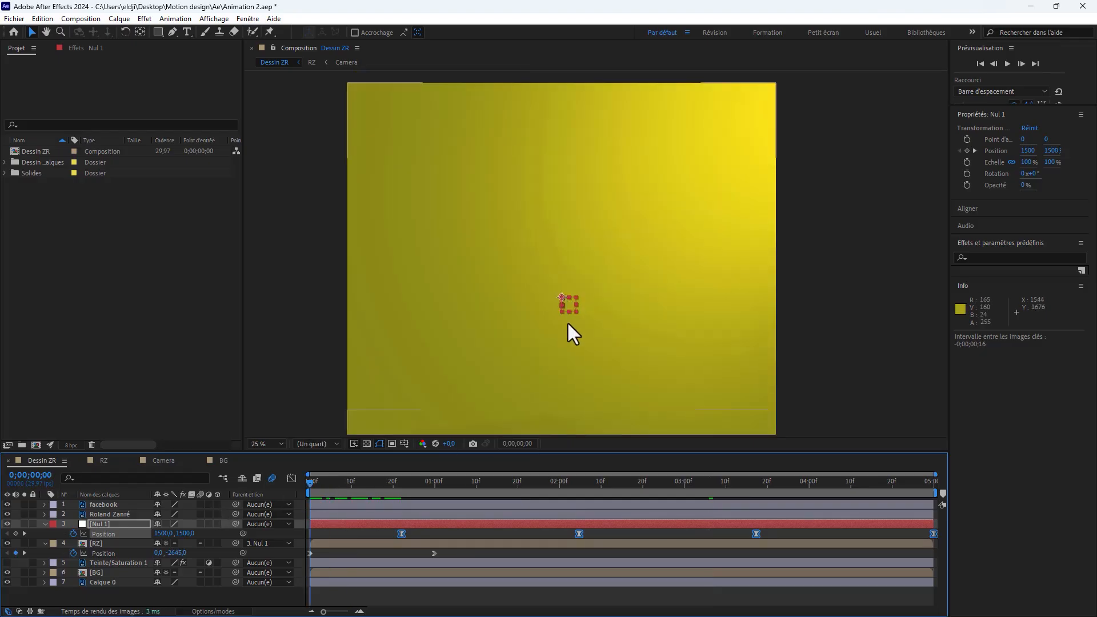
{"action": "left_click_drag", "start_coordinate": [570, 450], "coordinate": [569, 472]}
{"action": "key", "text": "h"}
{"action": "left_click_drag", "start_coordinate": [578, 369], "coordinate": [596, 344]}
{"action": "key", "text": "v"}
{"action": "left_click_drag", "start_coordinate": [327, 506], "coordinate": [303, 508]}
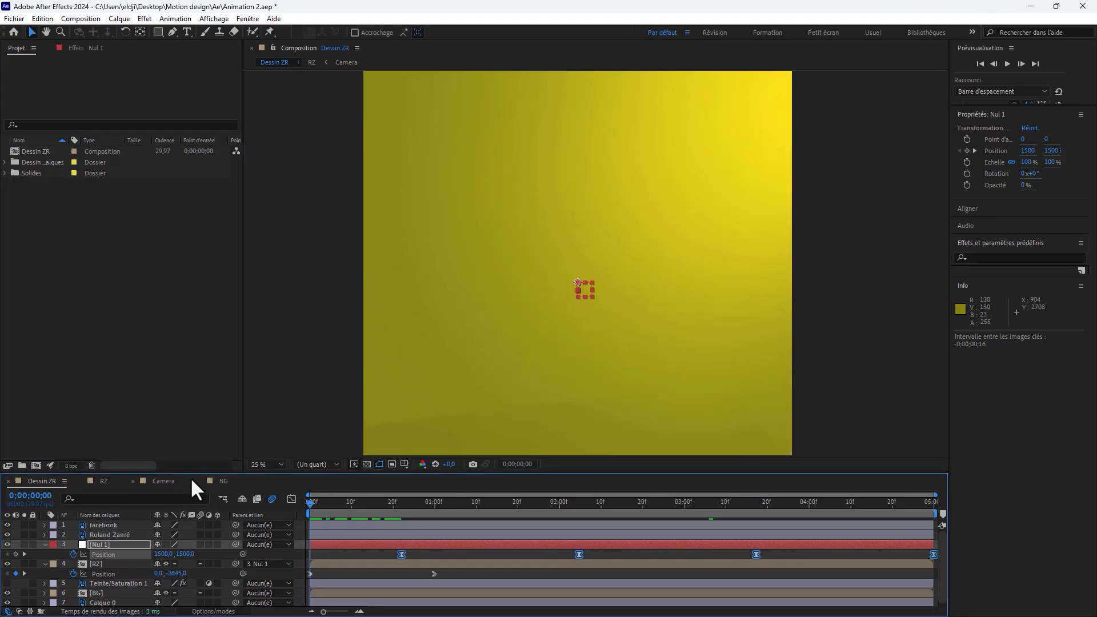
{"action": "left_click_drag", "start_coordinate": [194, 472], "coordinate": [194, 455]}
{"action": "key", "text": "space"}
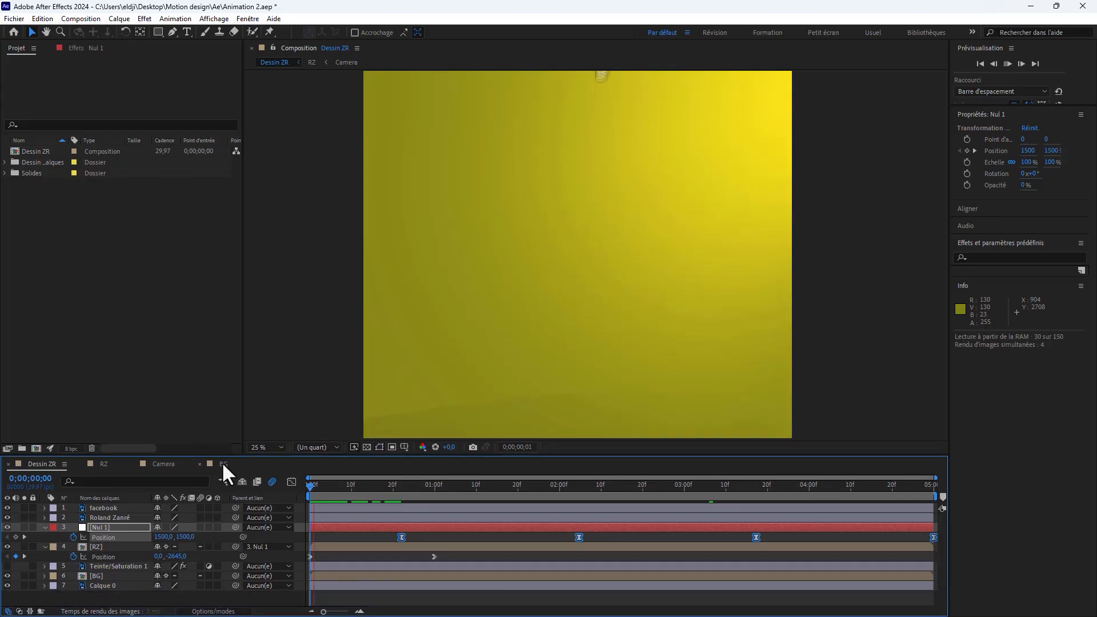